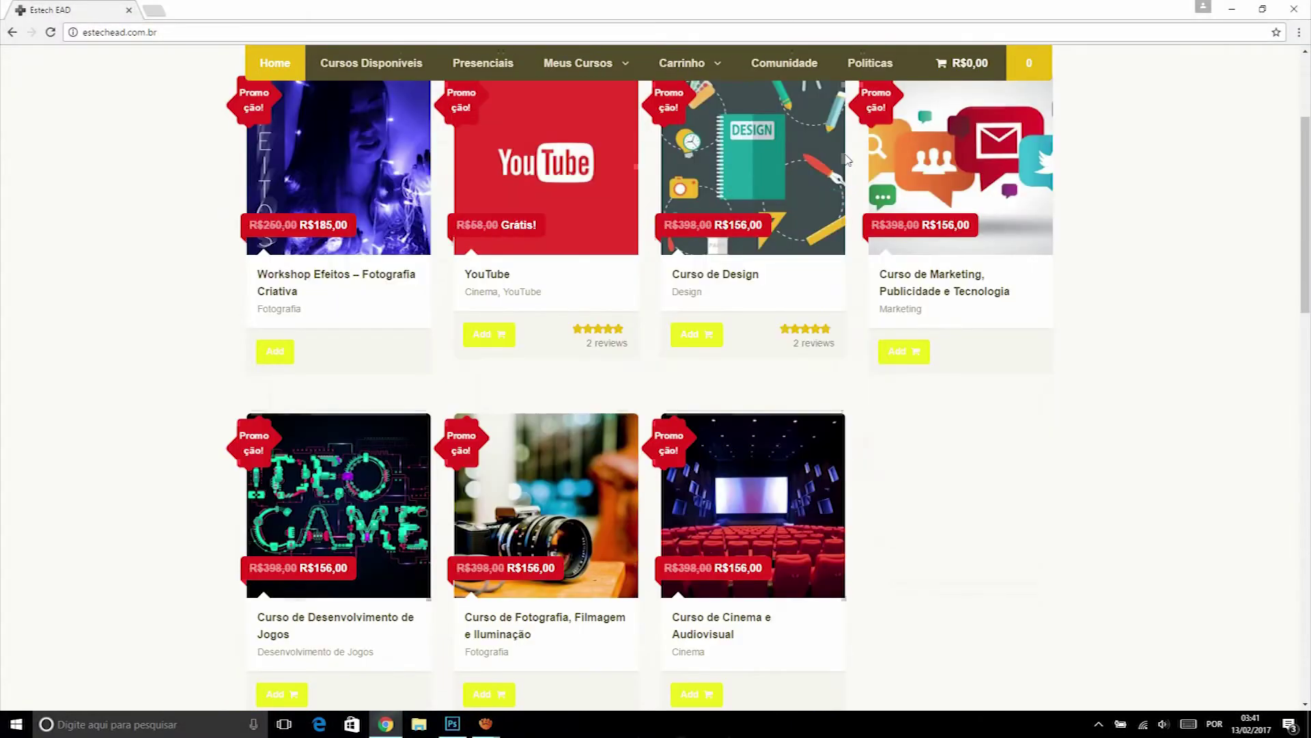
Scroll up and down the Estech EAD page to browse the available courses.
scroll(649, 383, down, 3)
scroll(649, 383, down, 3)
scroll(649, 383, down, 5)
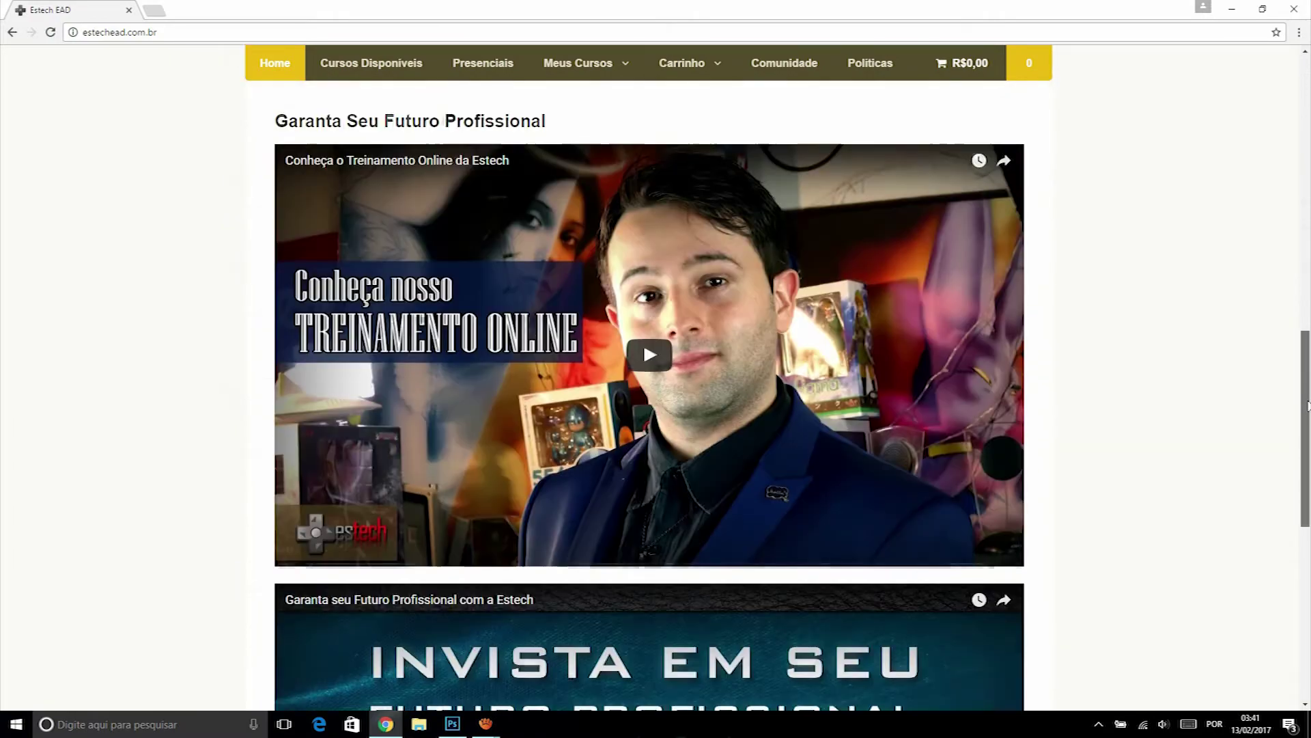
scroll(649, 383, down, 5)
scroll(648, 382, down, 3)
scroll(648, 383, up, 1)
scroll(649, 383, up, 8)
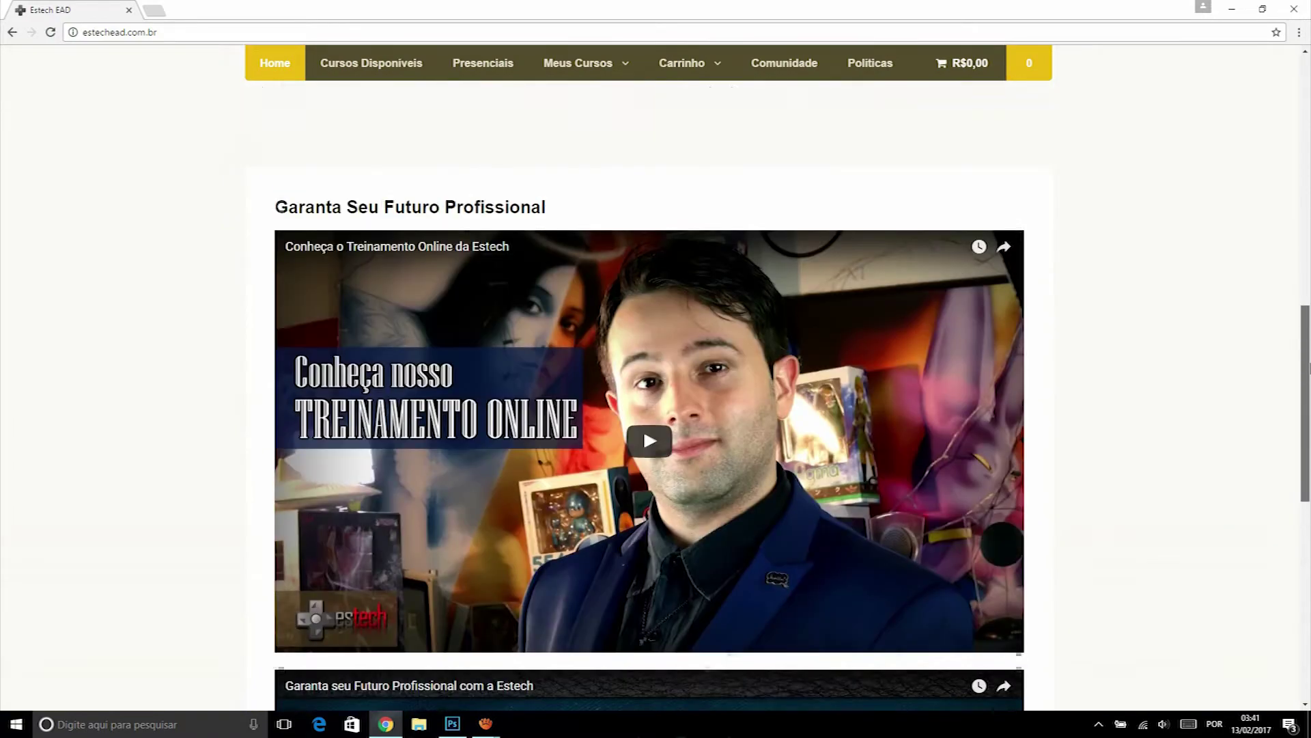
scroll(649, 383, up, 4)
scroll(1171, 304, up, 4)
scroll(1171, 304, up, 3)
scroll(1170, 304, up, 1)
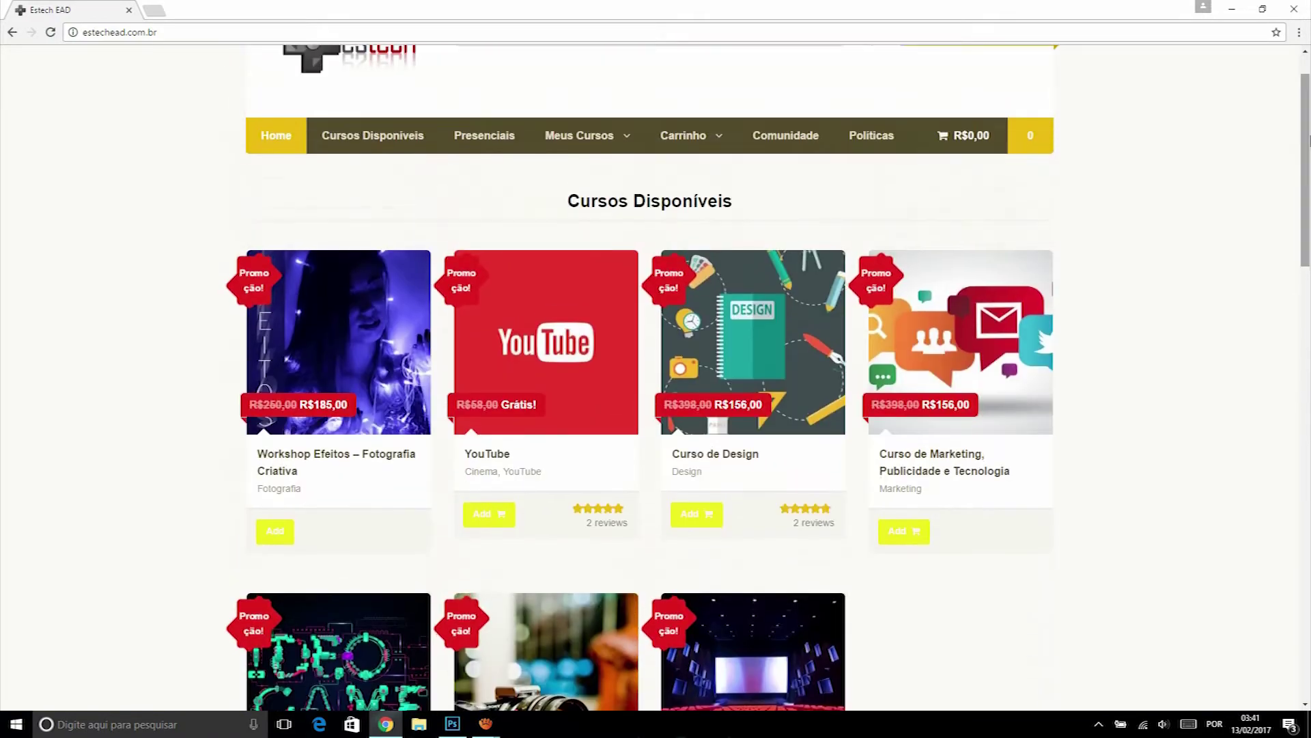
mouse_move(753, 342)
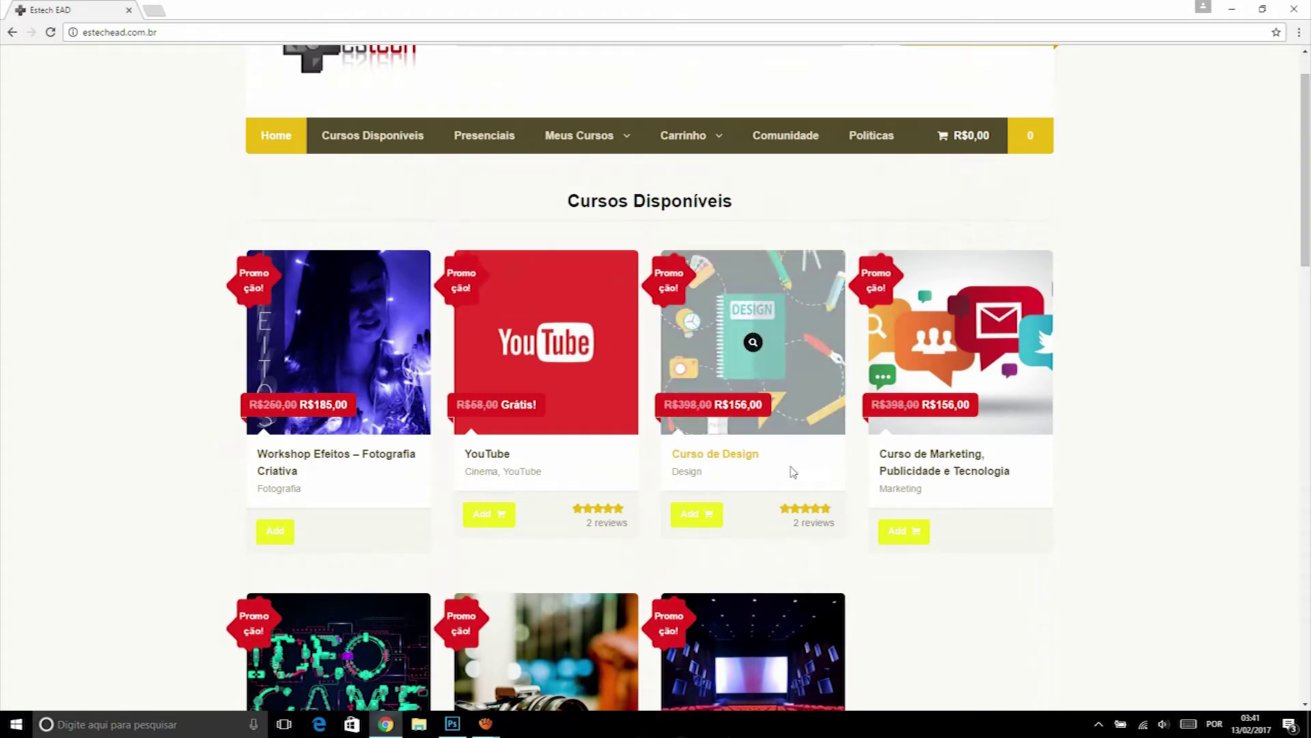
scroll(768, 381, down, 5)
scroll(775, 380, down, 3)
scroll(776, 380, down, 1)
scroll(649, 396, down, 10)
scroll(649, 396, down, 3)
scroll(649, 396, up, 9)
scroll(649, 396, up, 4)
scroll(1267, 189, up, 5)
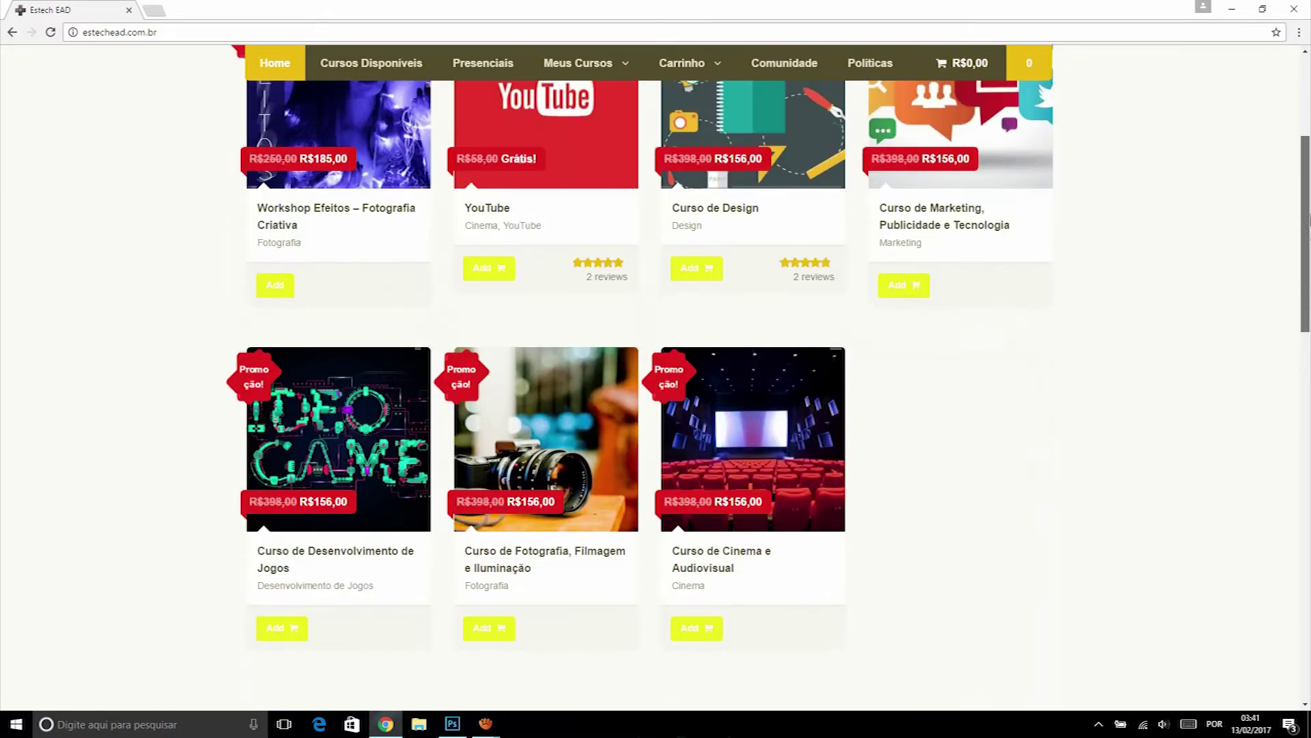
scroll(1266, 190, up, 3)
scroll(1266, 189, up, 1)
scroll(1266, 190, up, 1)
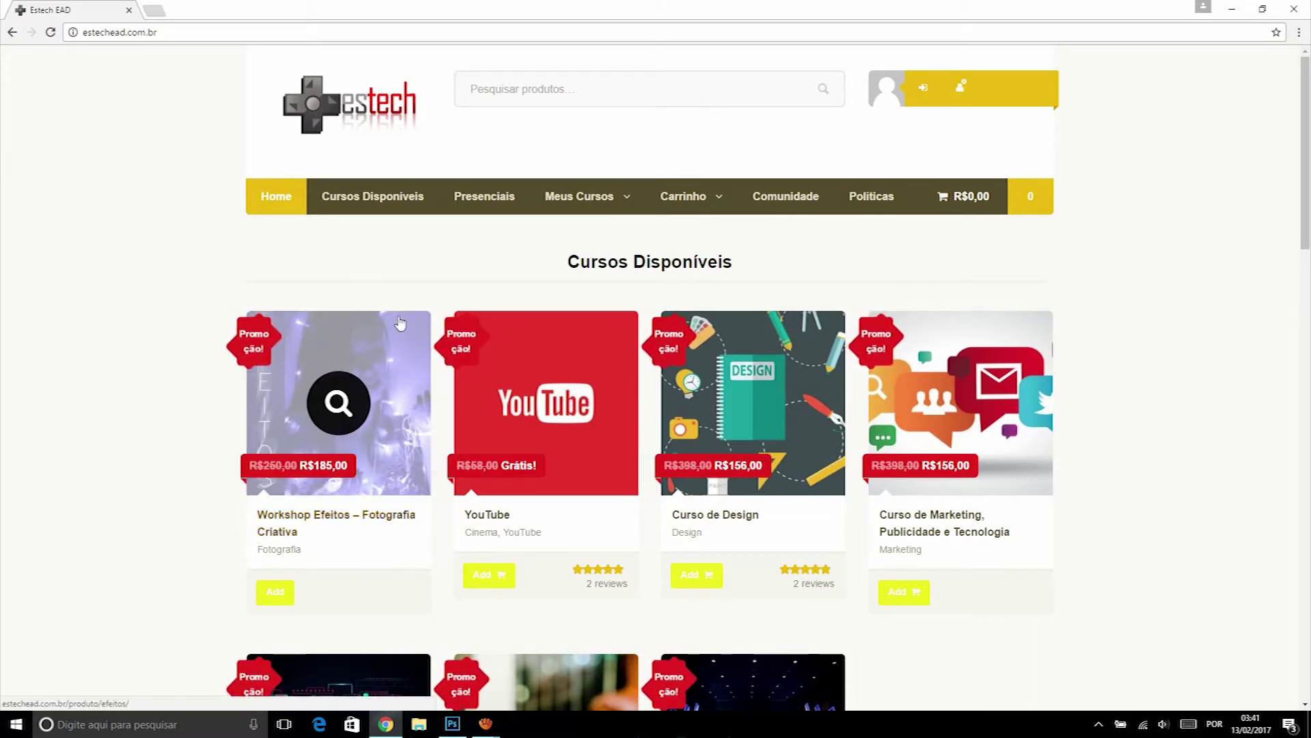
Open the Workshop Efeitos – Fotografia Criativa course in a new tab and switch to it.
right_click(355, 371)
click(358, 376)
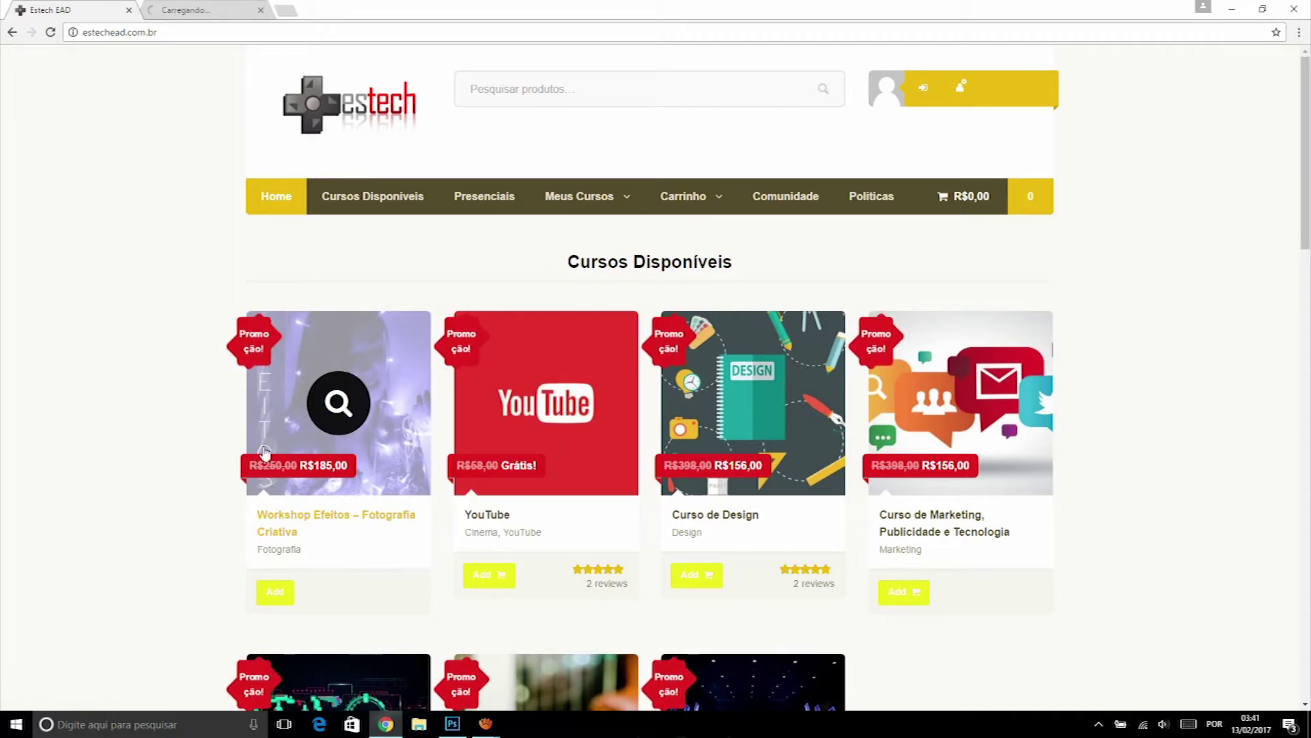
scroll(237, 482, down, 1)
click(195, 10)
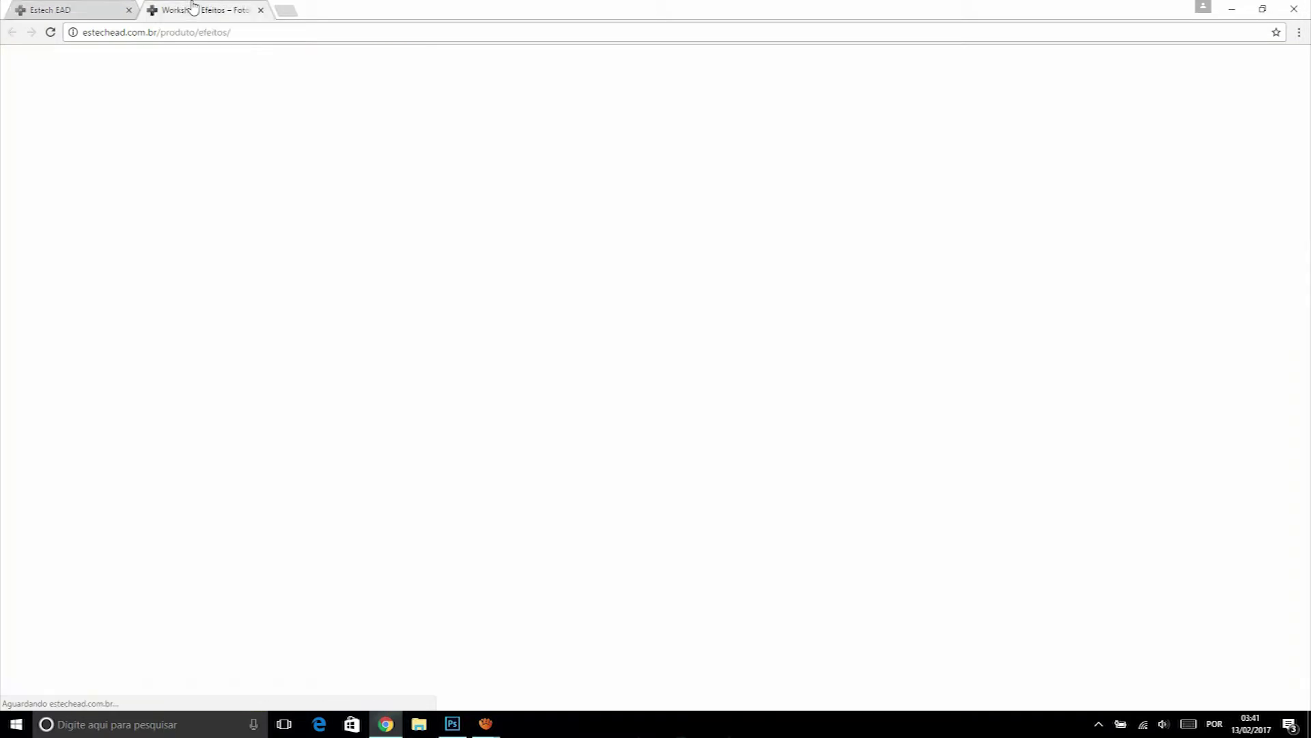
Check the Turmas class list without choosing a class.
scroll(691, 278, down, 2)
click(690, 247)
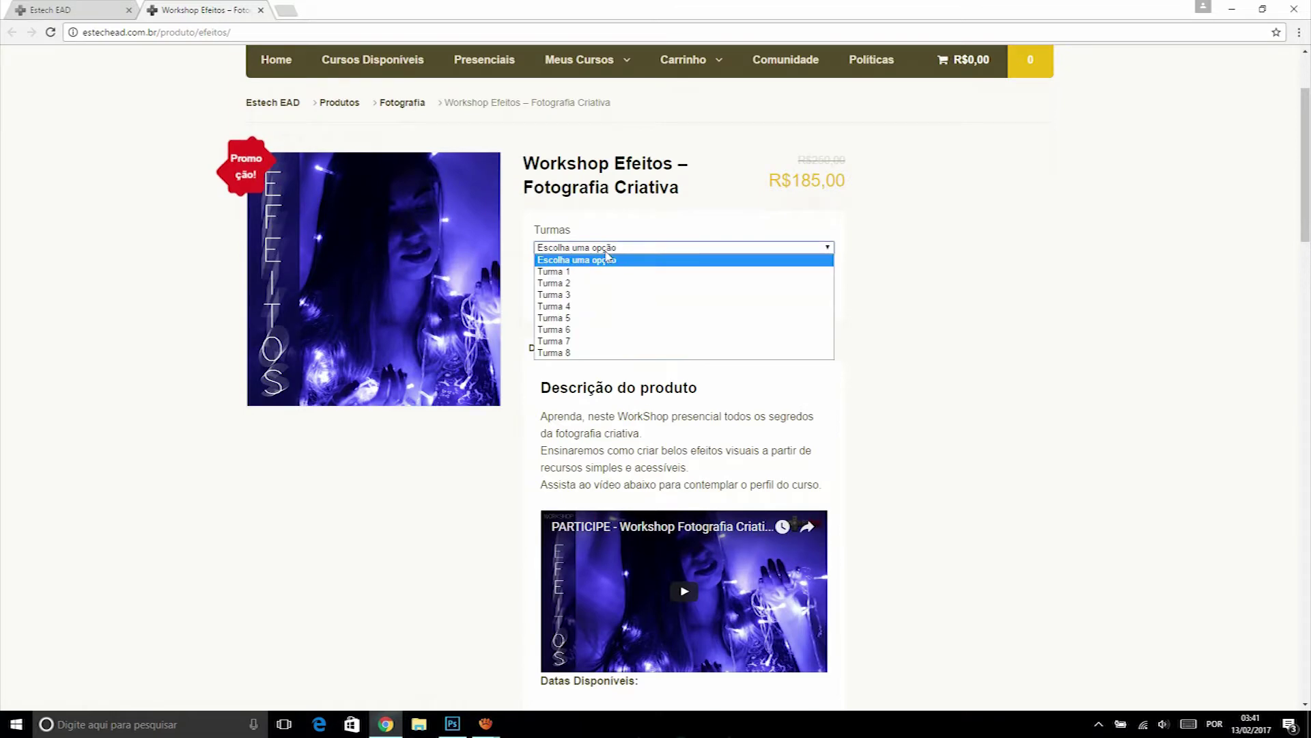
click(1032, 341)
Start the course's preview video playing.
scroll(1308, 256, down, 5)
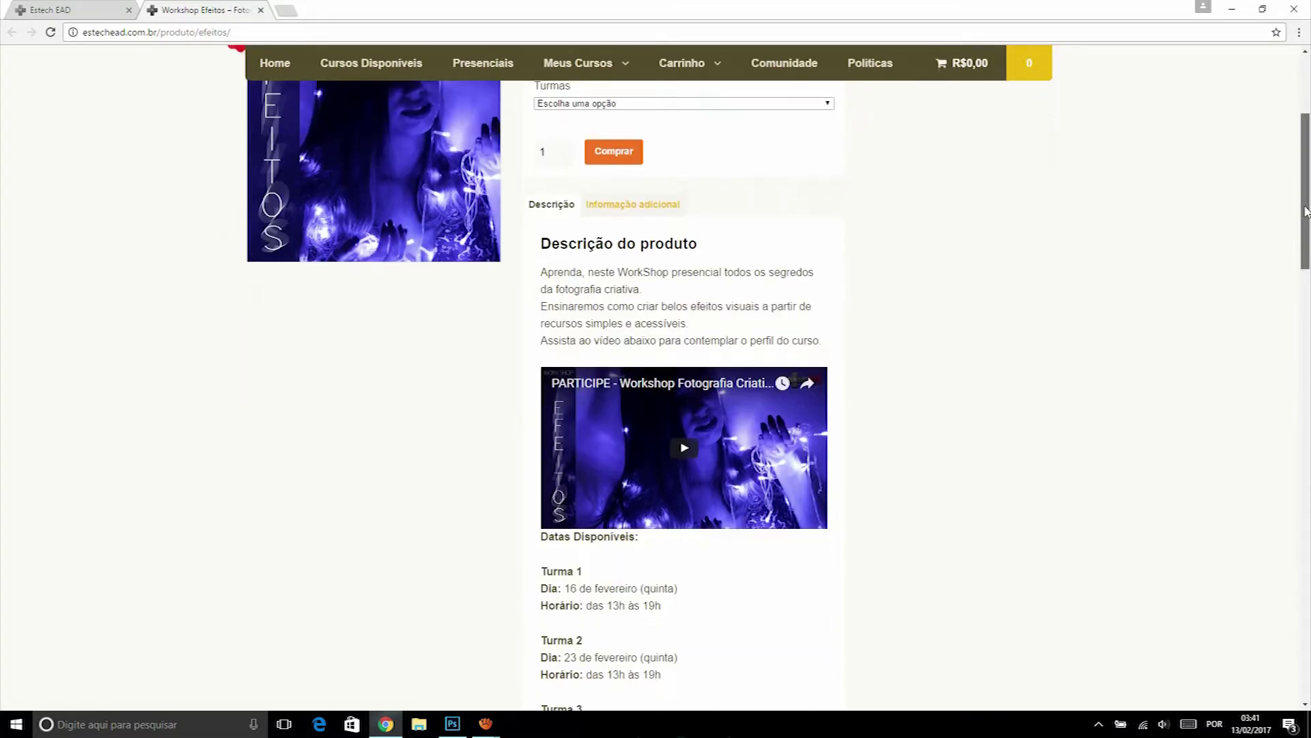
mouse_move(1309, 256)
mouse_down()
mouse_move(1307, 543)
mouse_move(1308, 169)
mouse_up()
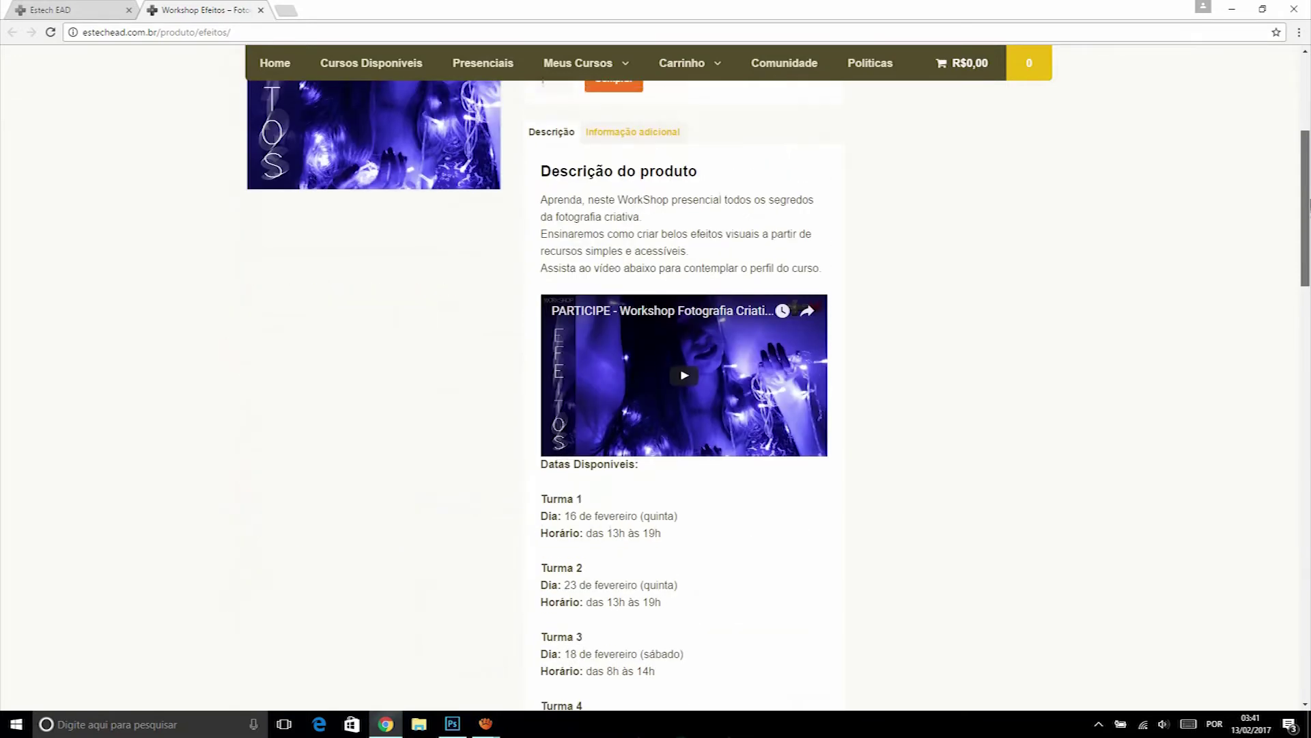
scroll(635, 543, down, 2)
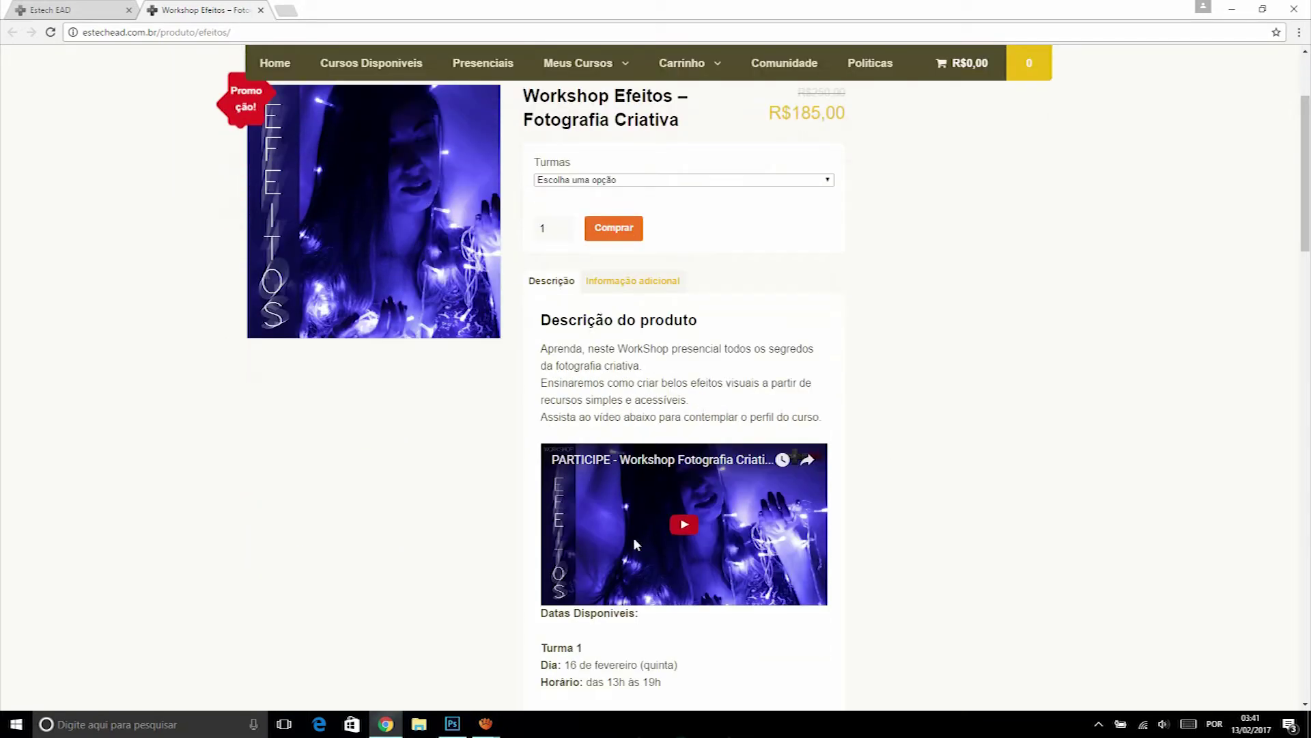
click(684, 526)
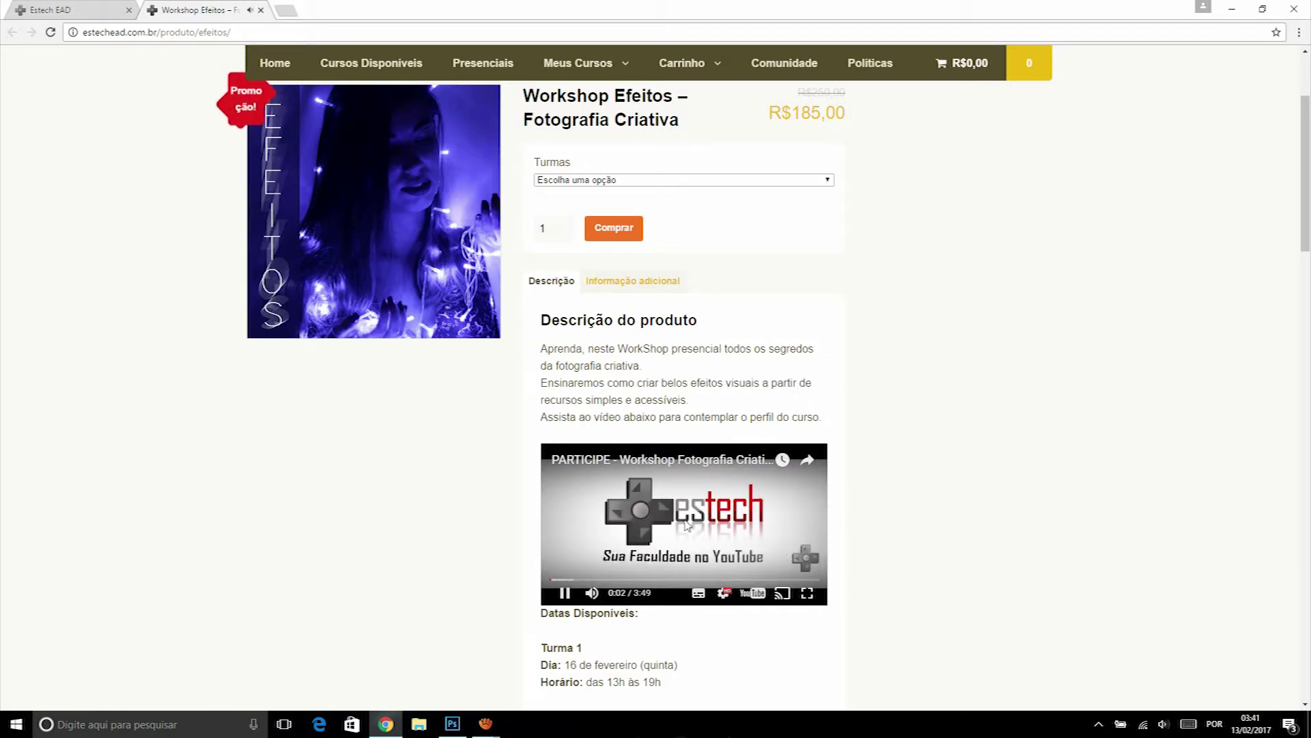
Review the R$185,00 price, description and reviews, then return to the Estech EAD home page.
scroll(687, 524, up, 2)
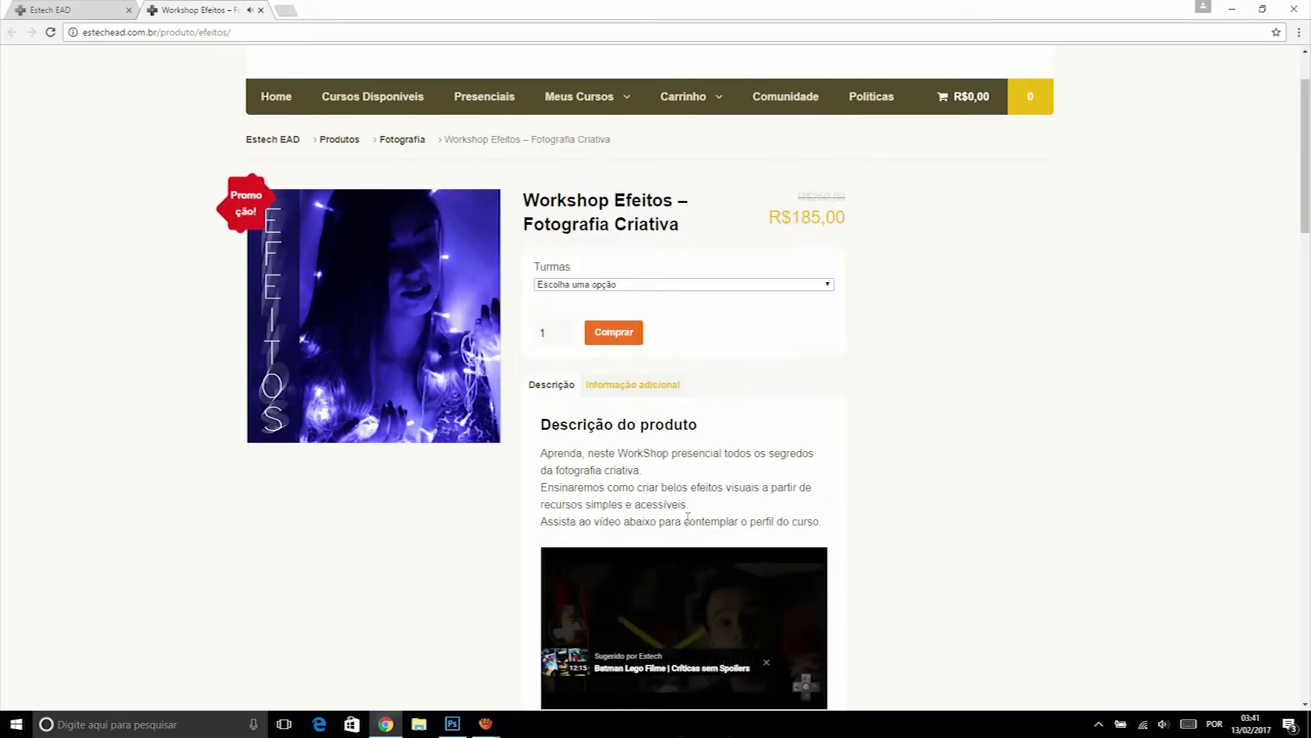
scroll(747, 321, down, 5)
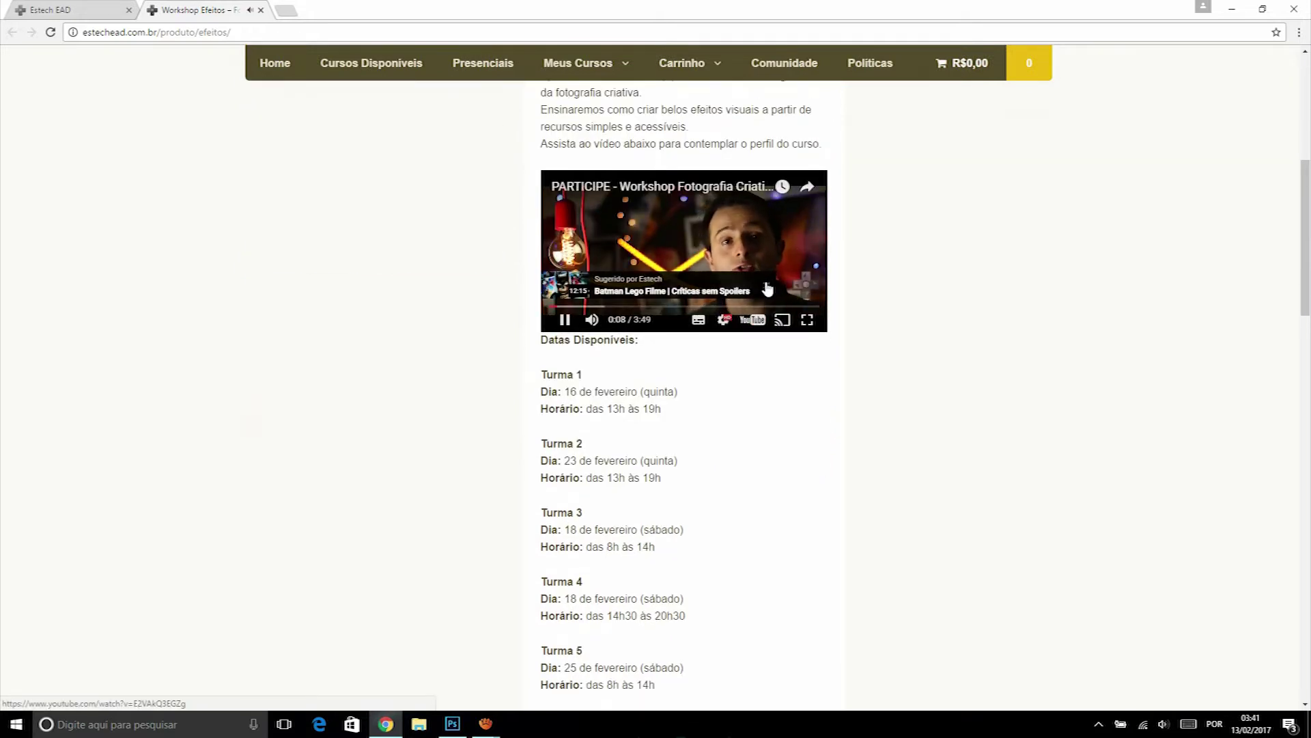
scroll(840, 306, down, 4)
scroll(859, 305, down, 7)
scroll(814, 316, down, 1)
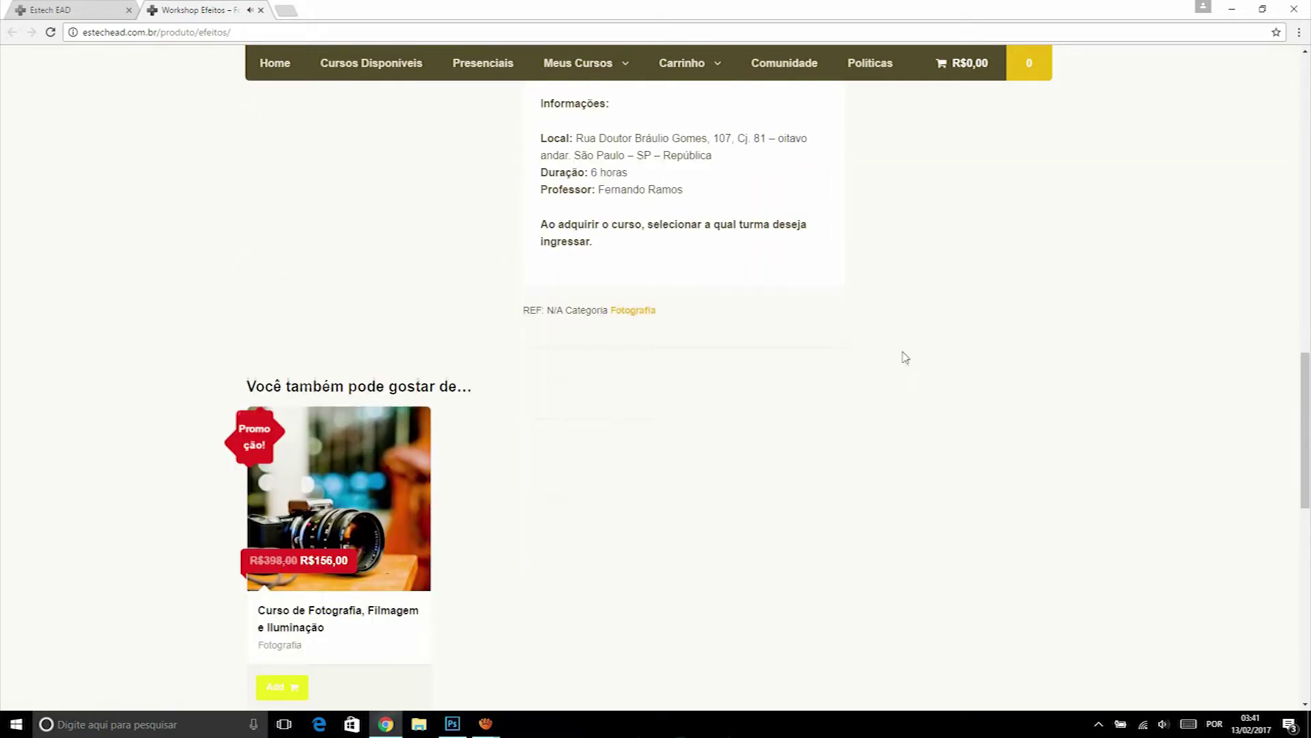
scroll(906, 357, down, 4)
mouse_move(1308, 492)
mouse_down()
mouse_move(1308, 176)
mouse_move(1308, 451)
mouse_up()
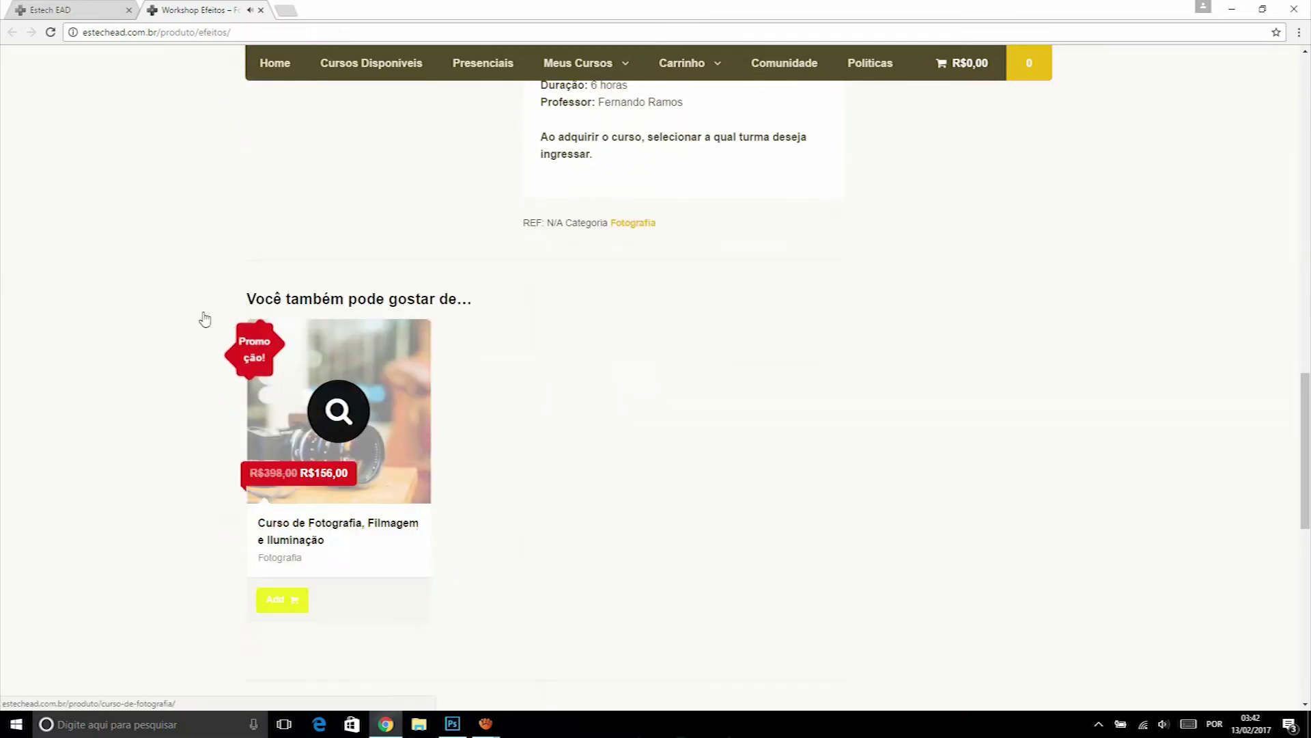
mouse_move(1308, 443)
mouse_down()
mouse_move(1309, 540)
mouse_move(1309, 246)
mouse_up()
scroll(797, 489, up, 6)
scroll(797, 489, up, 2)
click(285, 144)
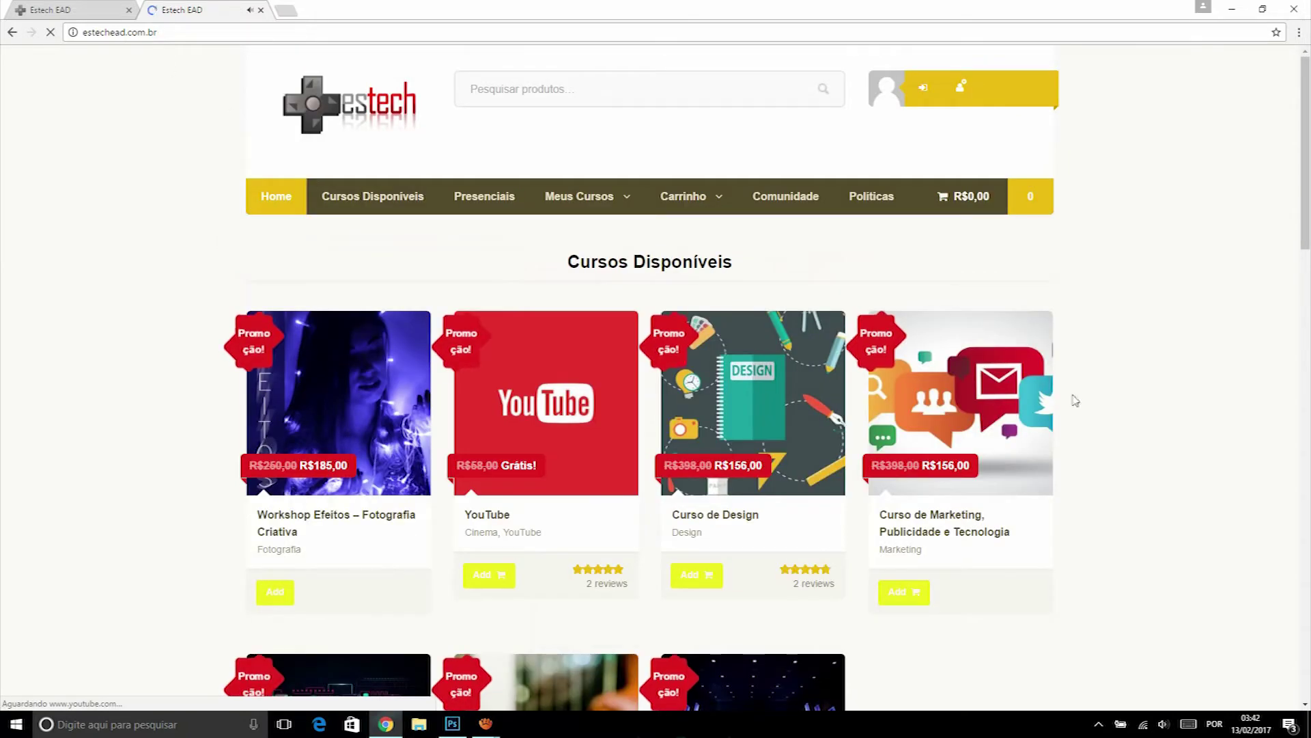
Scroll the Estech EAD home page to its footer, then open the Presenciais site.
scroll(635, 470, down, 2)
scroll(636, 469, down, 3)
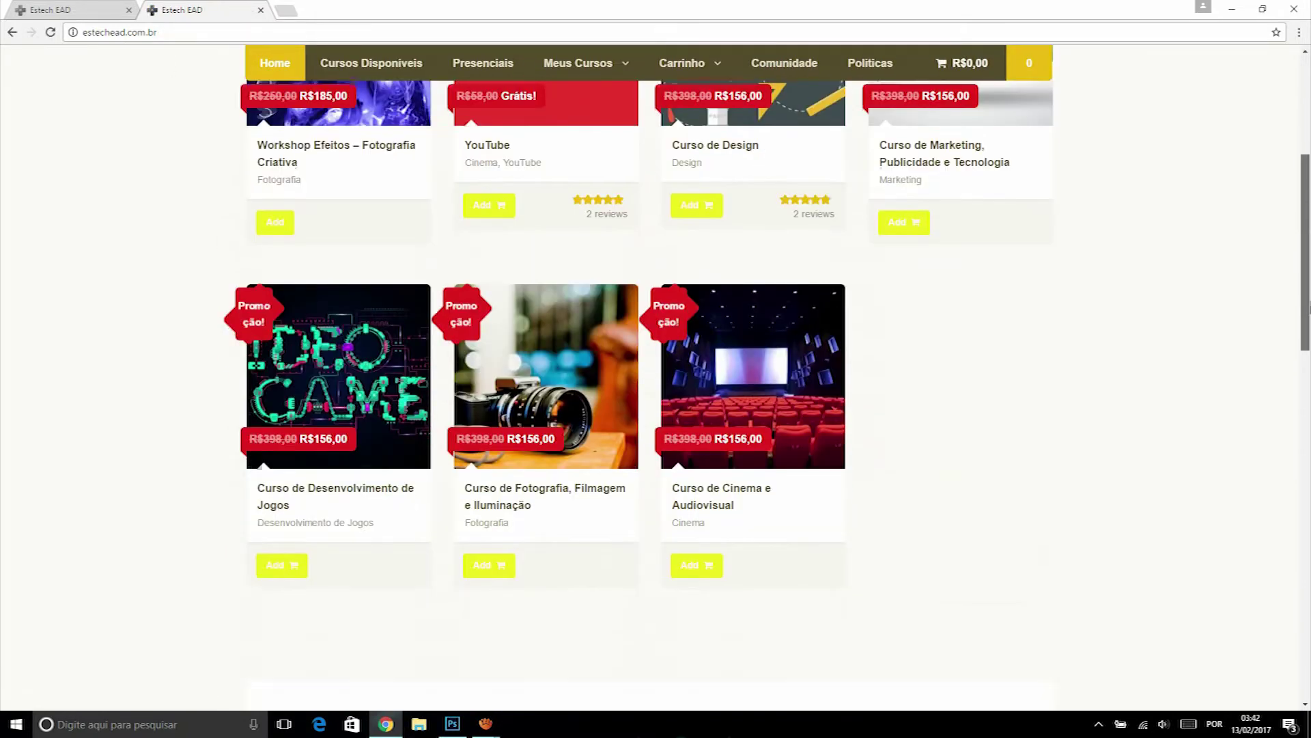
scroll(635, 470, down, 6)
scroll(635, 470, down, 3)
scroll(636, 470, down, 4)
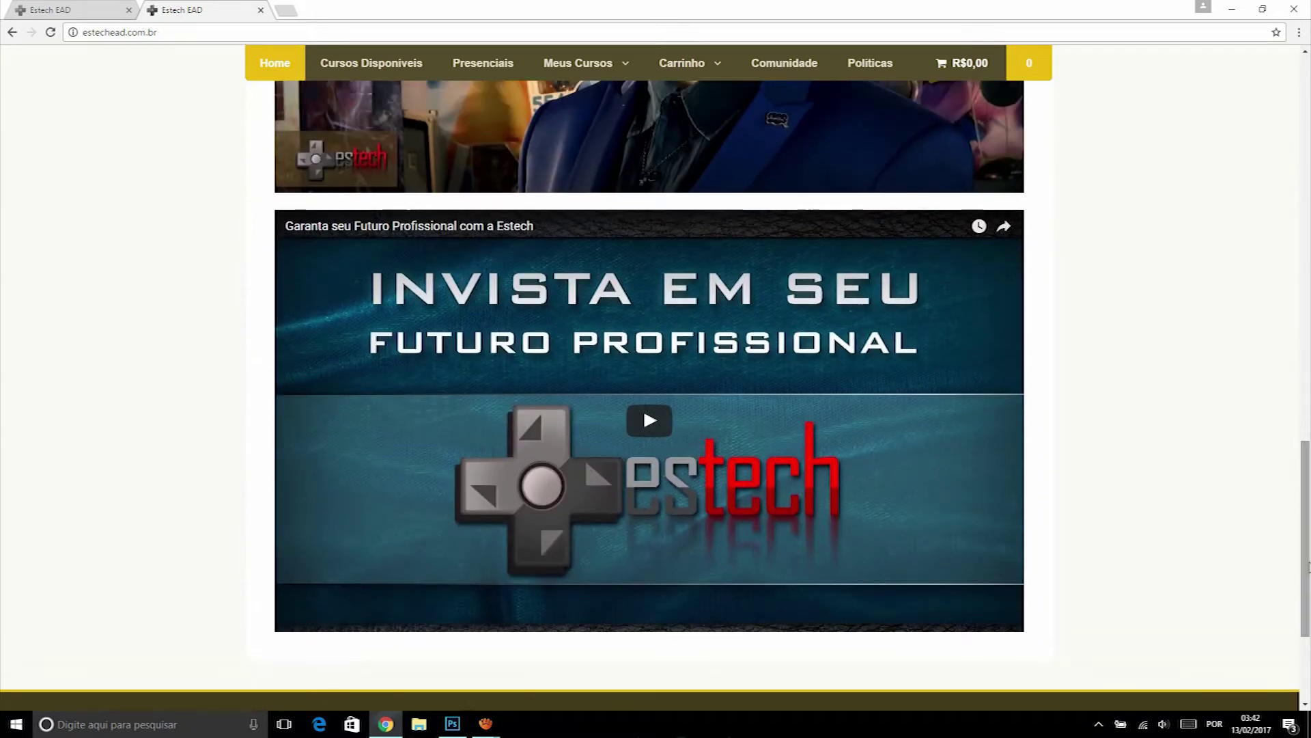
scroll(1153, 439, up, 4)
scroll(756, 324, down, 4)
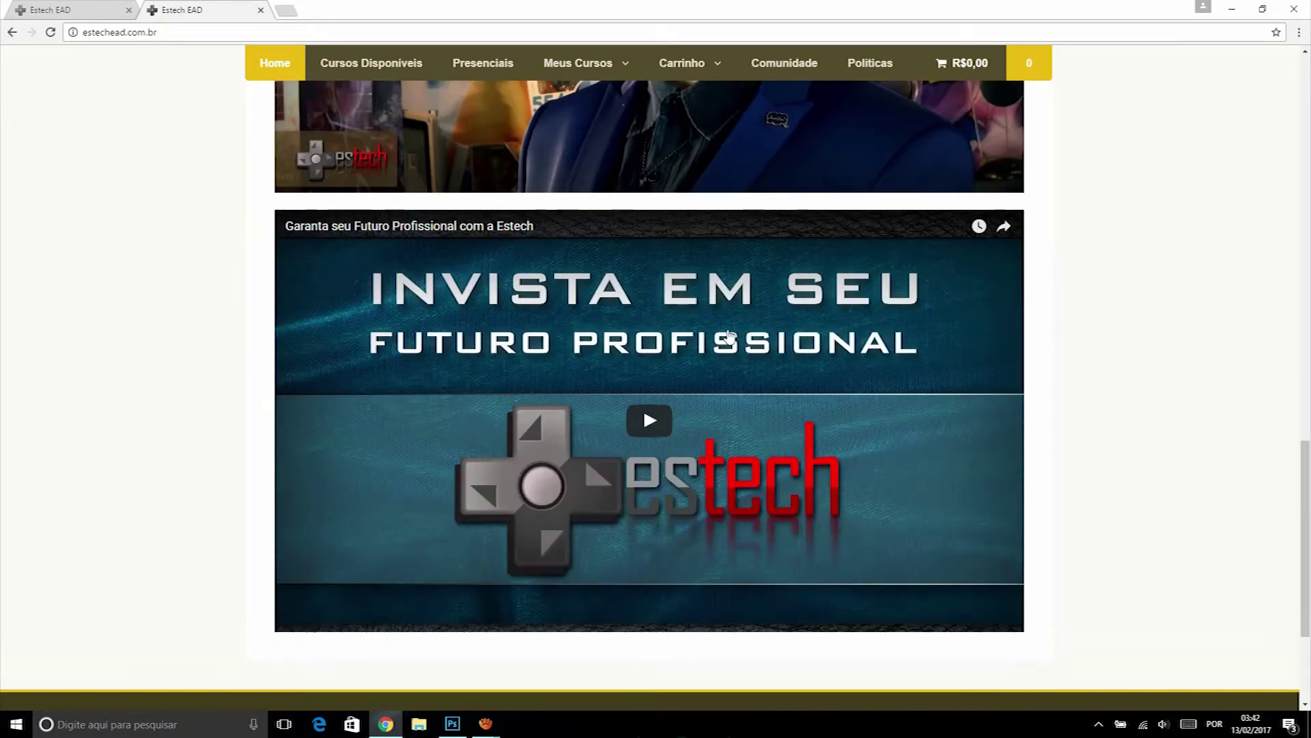
scroll(1230, 422, down, 3)
key(Home)
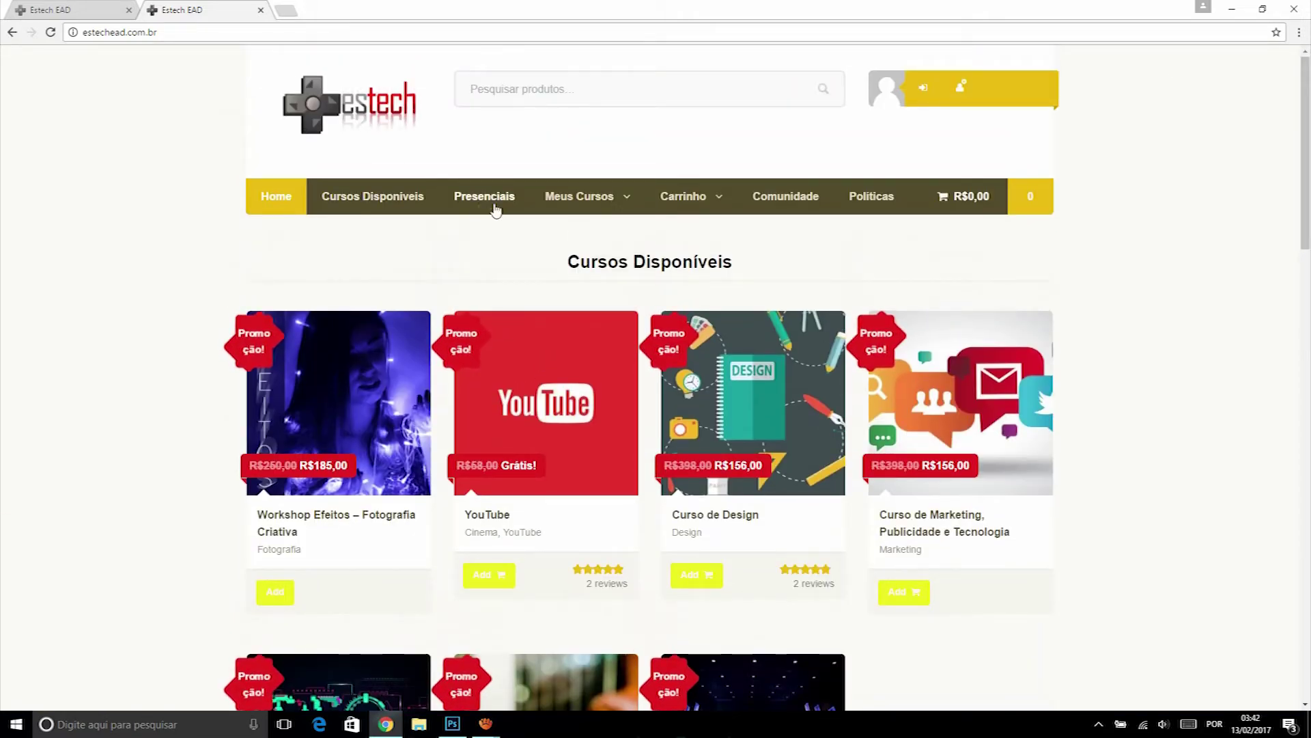
click(488, 198)
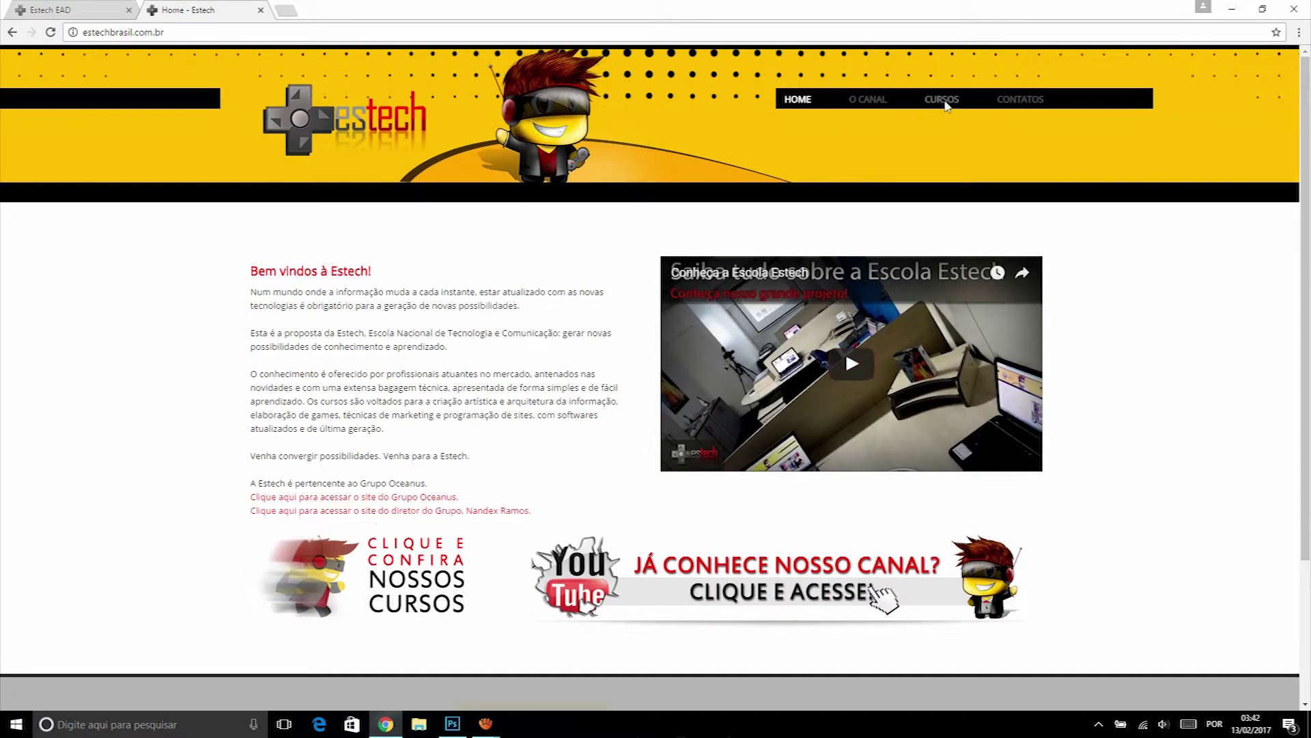
click(945, 101)
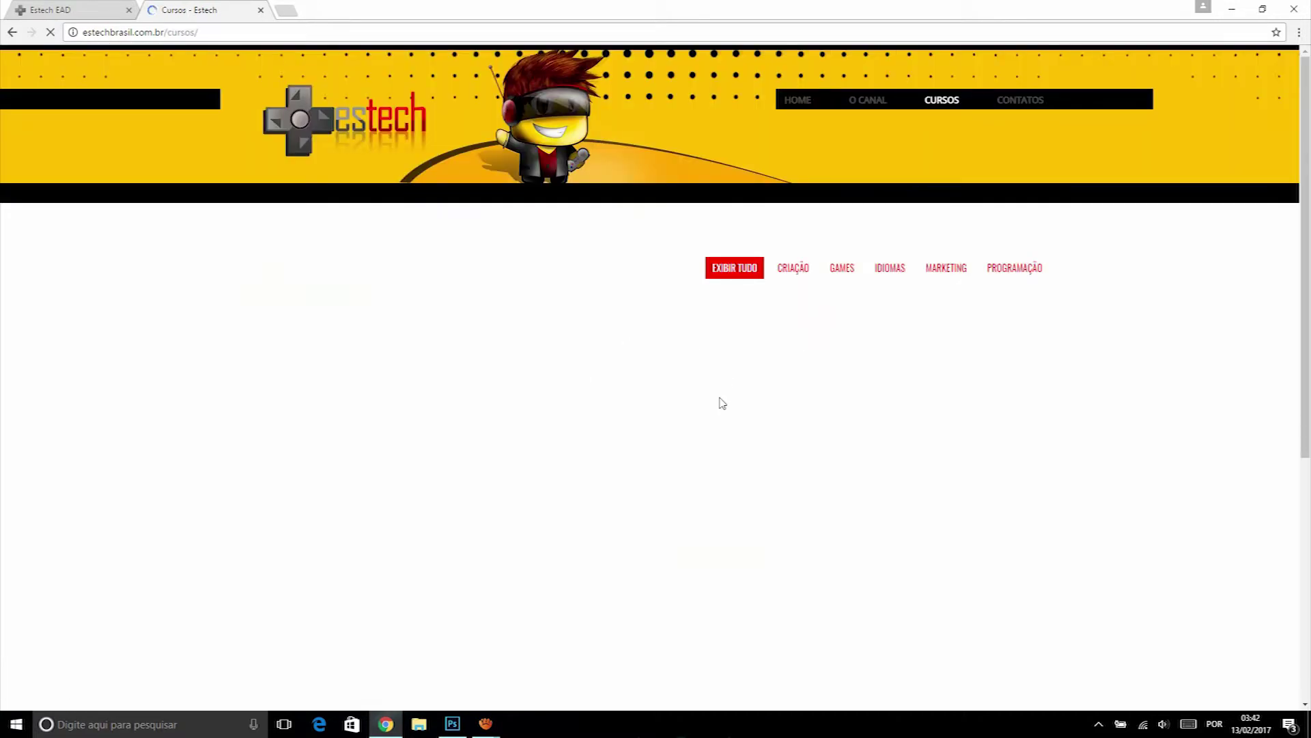
scroll(722, 403, down, 3)
scroll(723, 403, down, 5)
scroll(723, 402, down, 2)
scroll(649, 376, down, 10)
scroll(648, 375, down, 9)
scroll(649, 375, up, 6)
scroll(649, 376, up, 7)
scroll(1184, 140, up, 1)
scroll(1184, 140, up, 6)
scroll(1184, 140, up, 5)
scroll(1184, 140, up, 2)
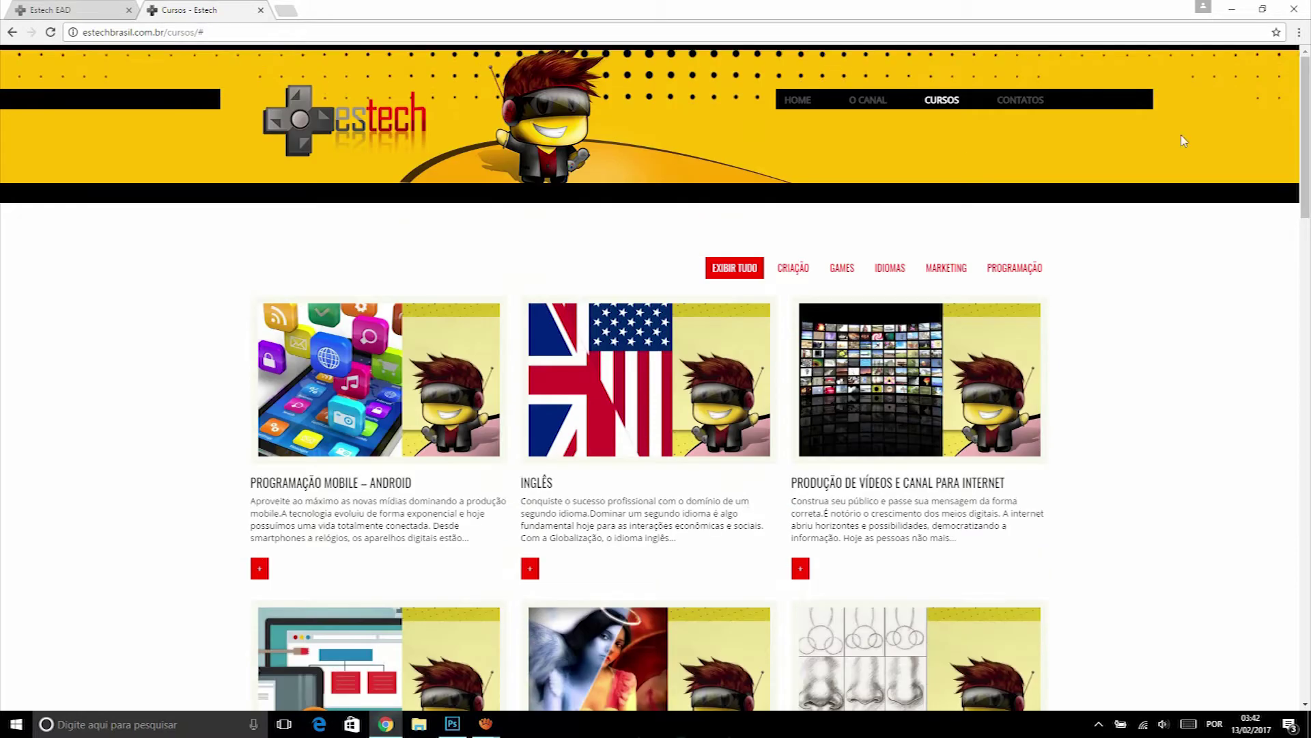
click(785, 267)
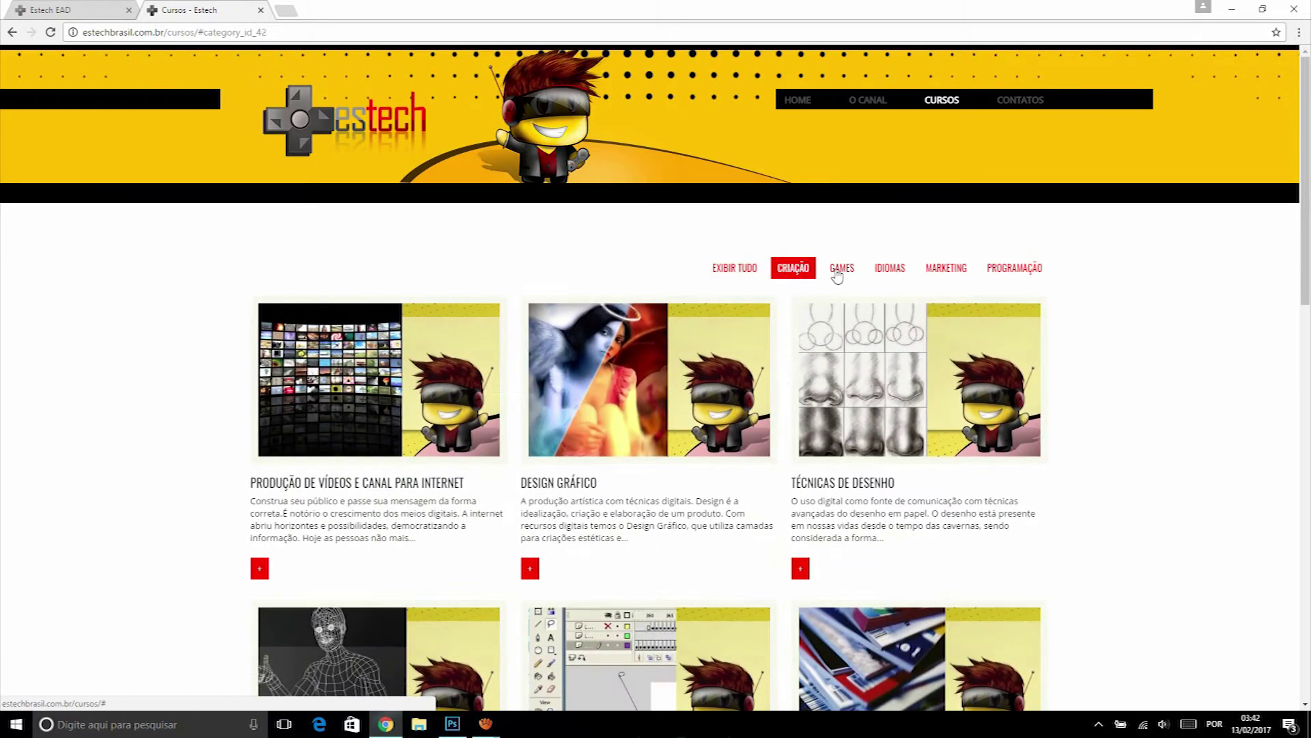
click(843, 269)
click(897, 271)
click(948, 272)
click(1035, 269)
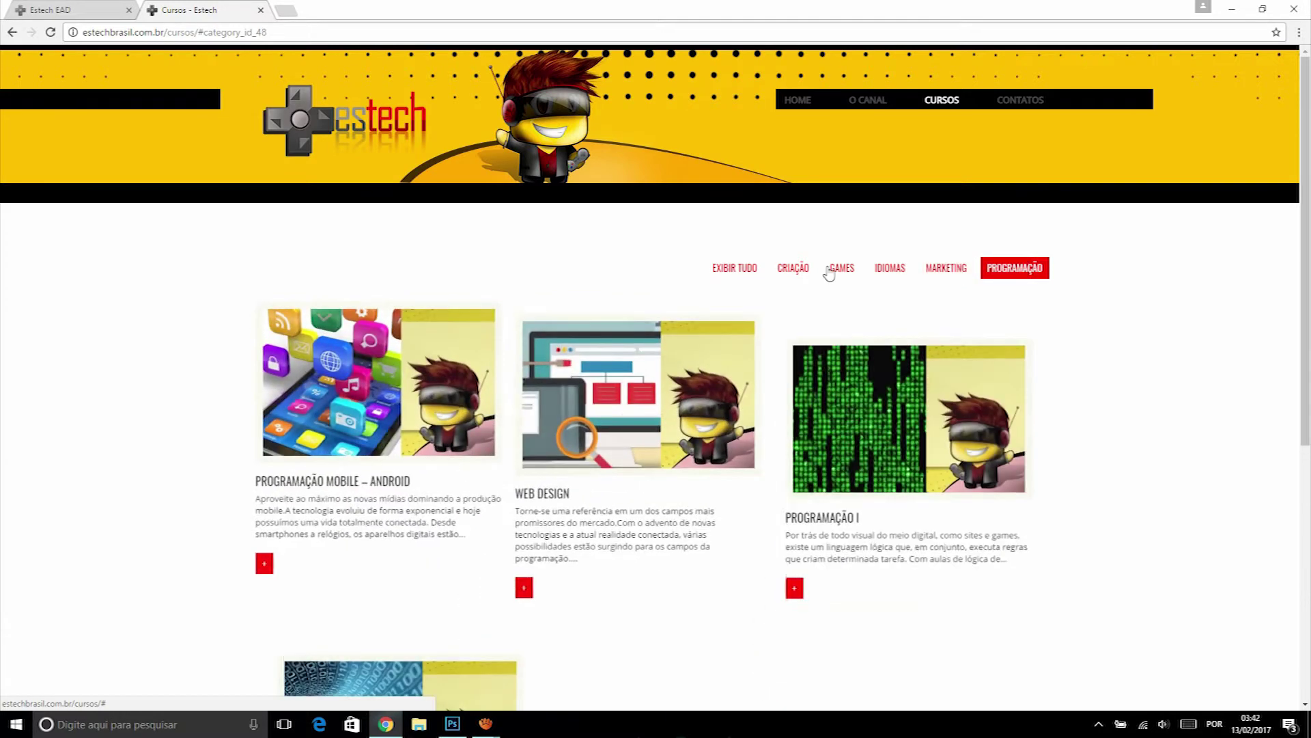
click(793, 268)
click(68, 10)
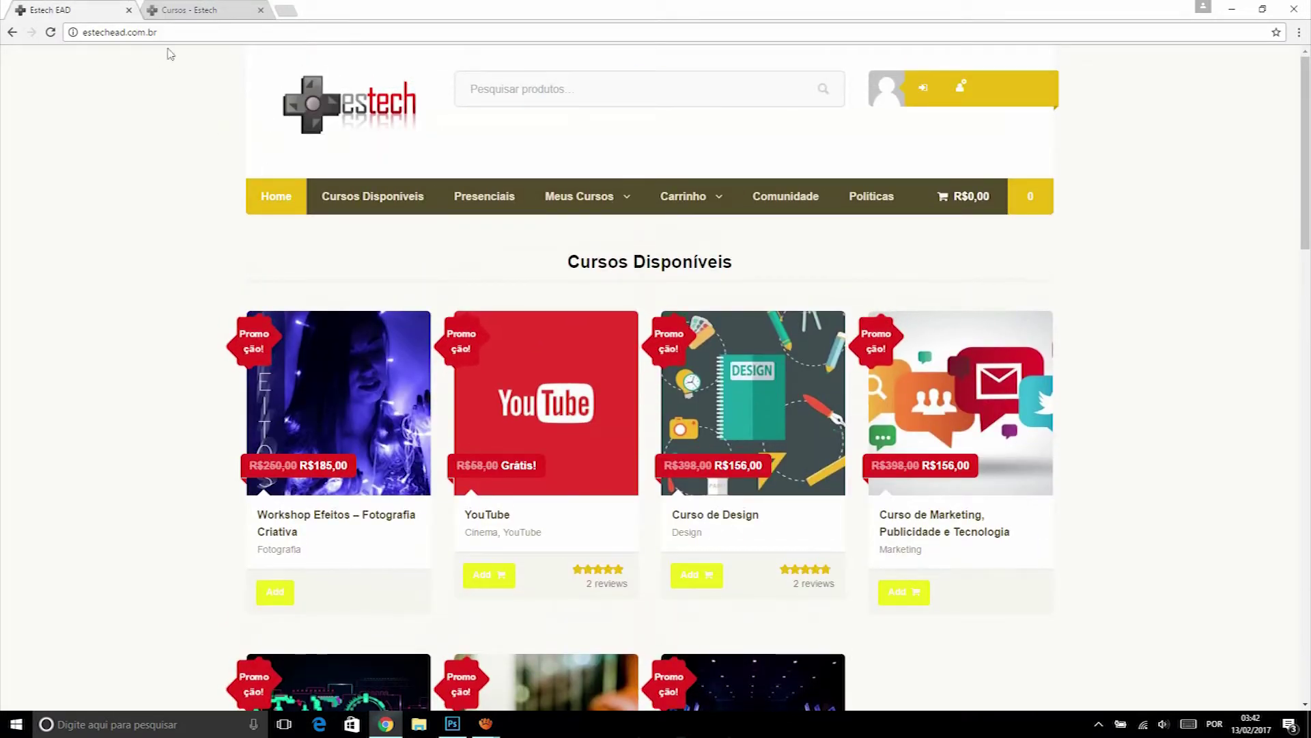
key(ctrl+l)
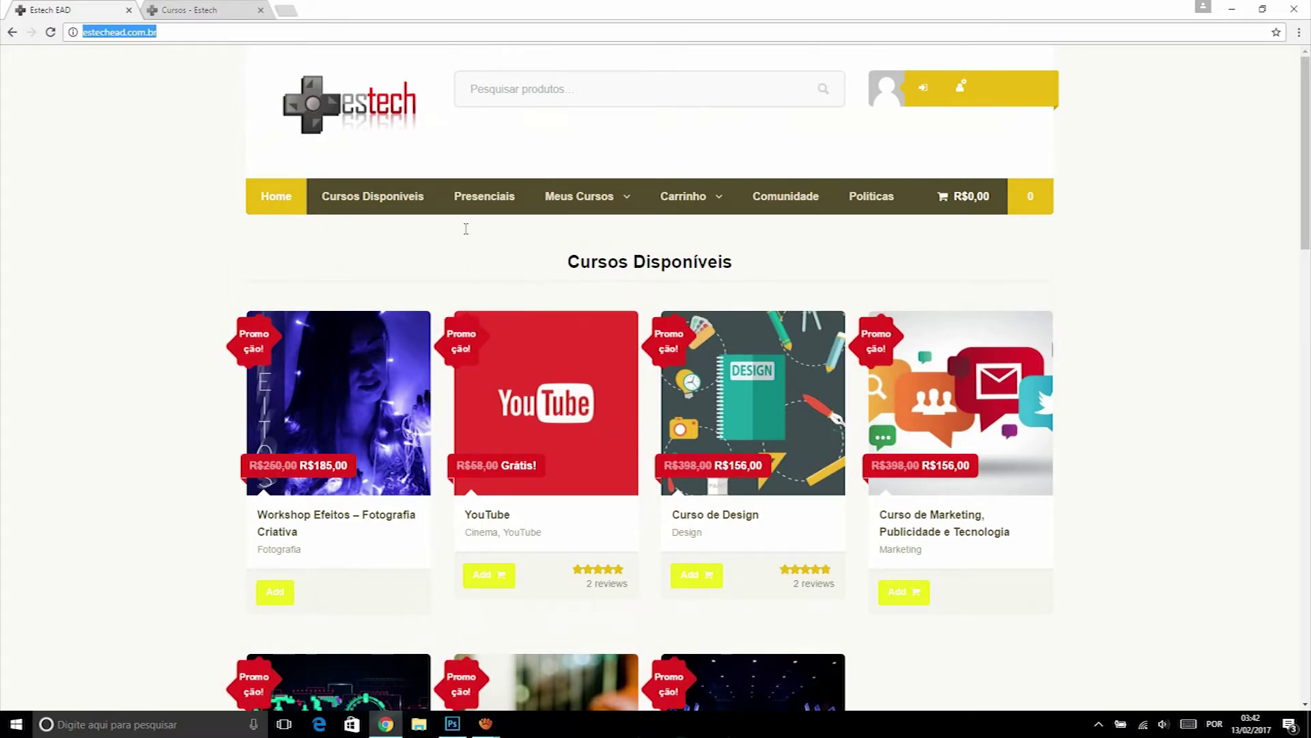
scroll(478, 294, down, 4)
scroll(615, 321, up, 2)
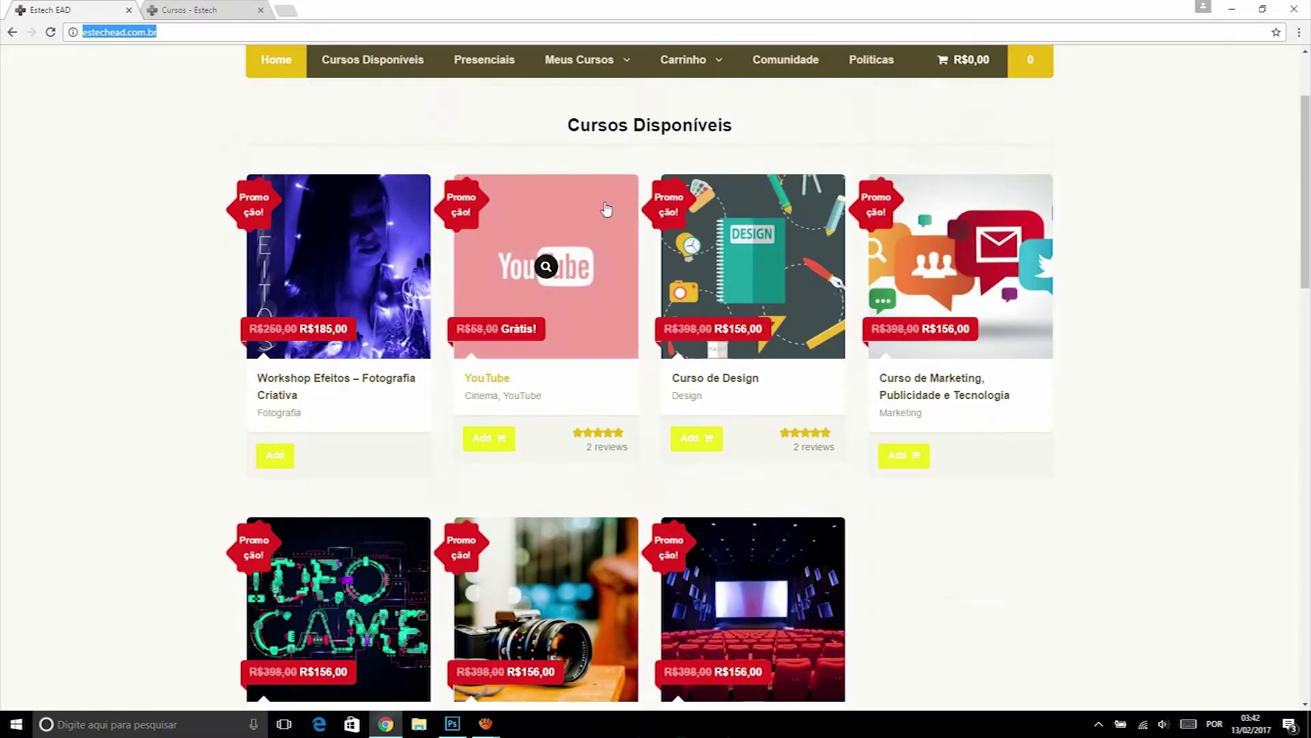
scroll(642, 333, up, 2)
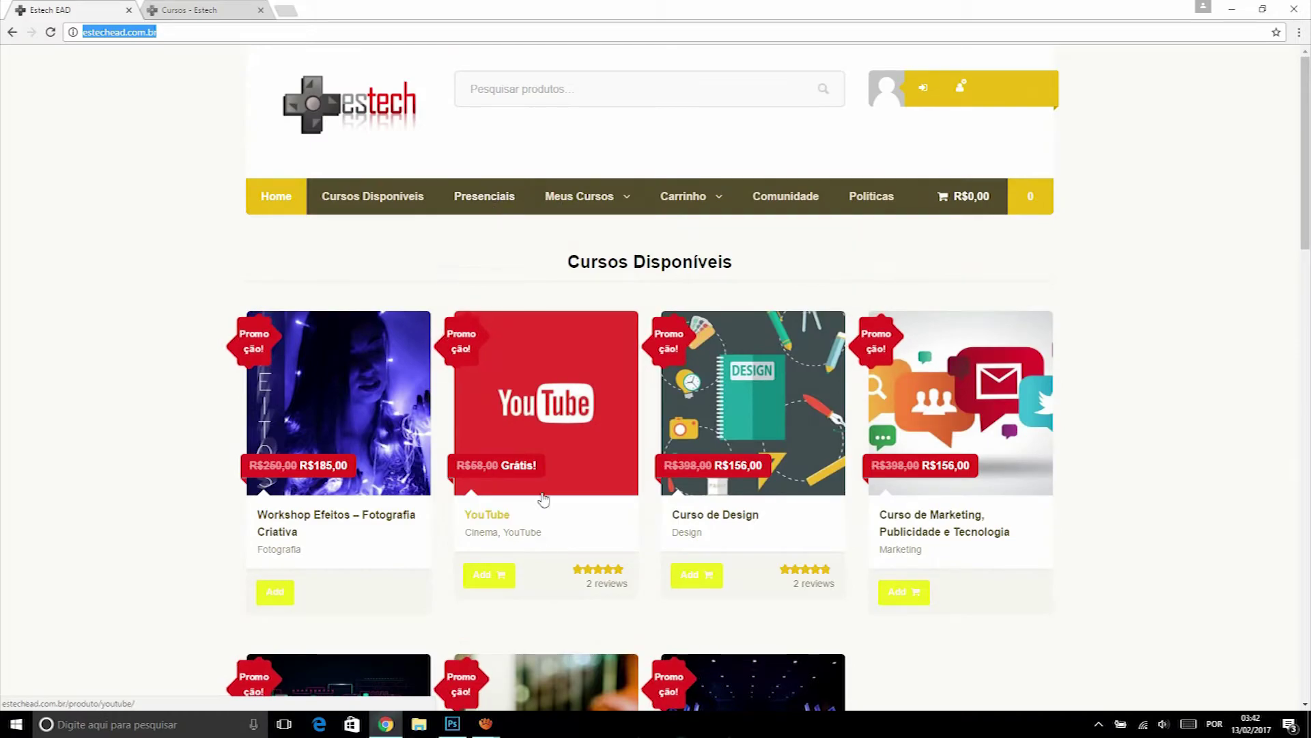
click(453, 723)
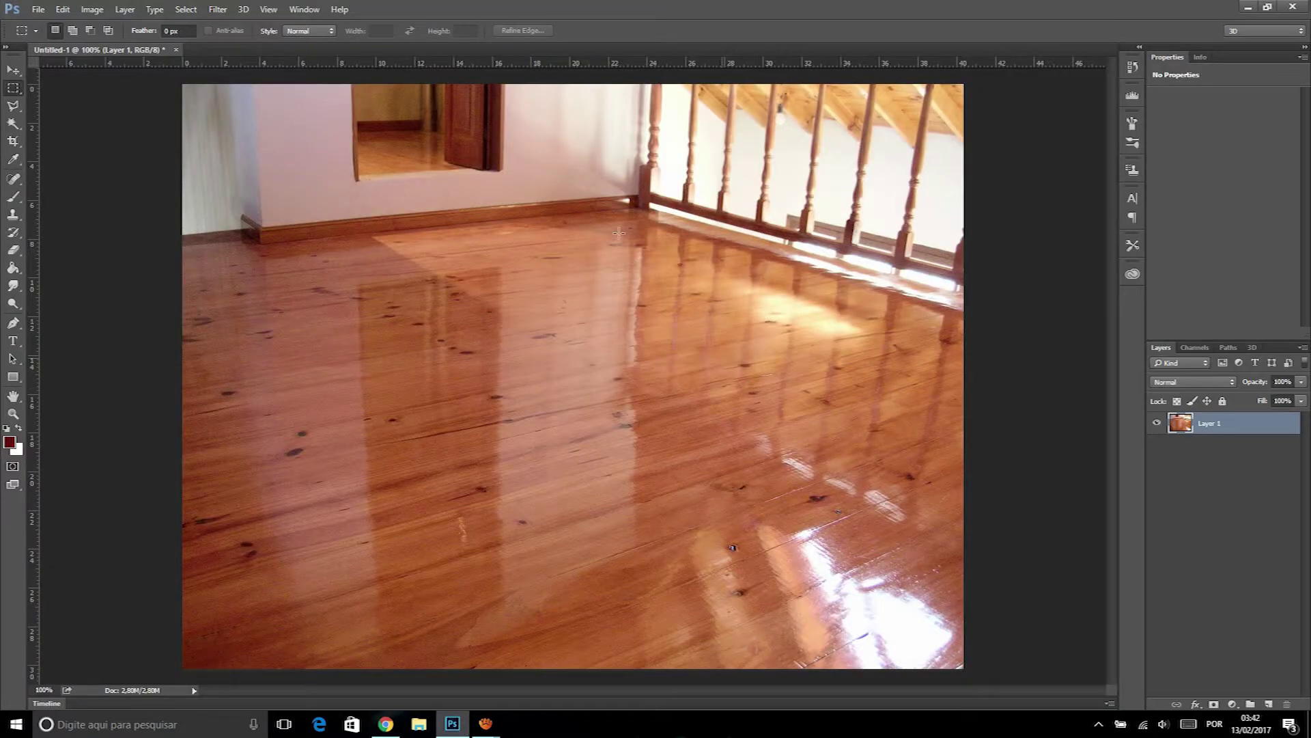
Type 'TEXTO' on the wooden floor photo with the Horizontal Type tool.
click(20, 341)
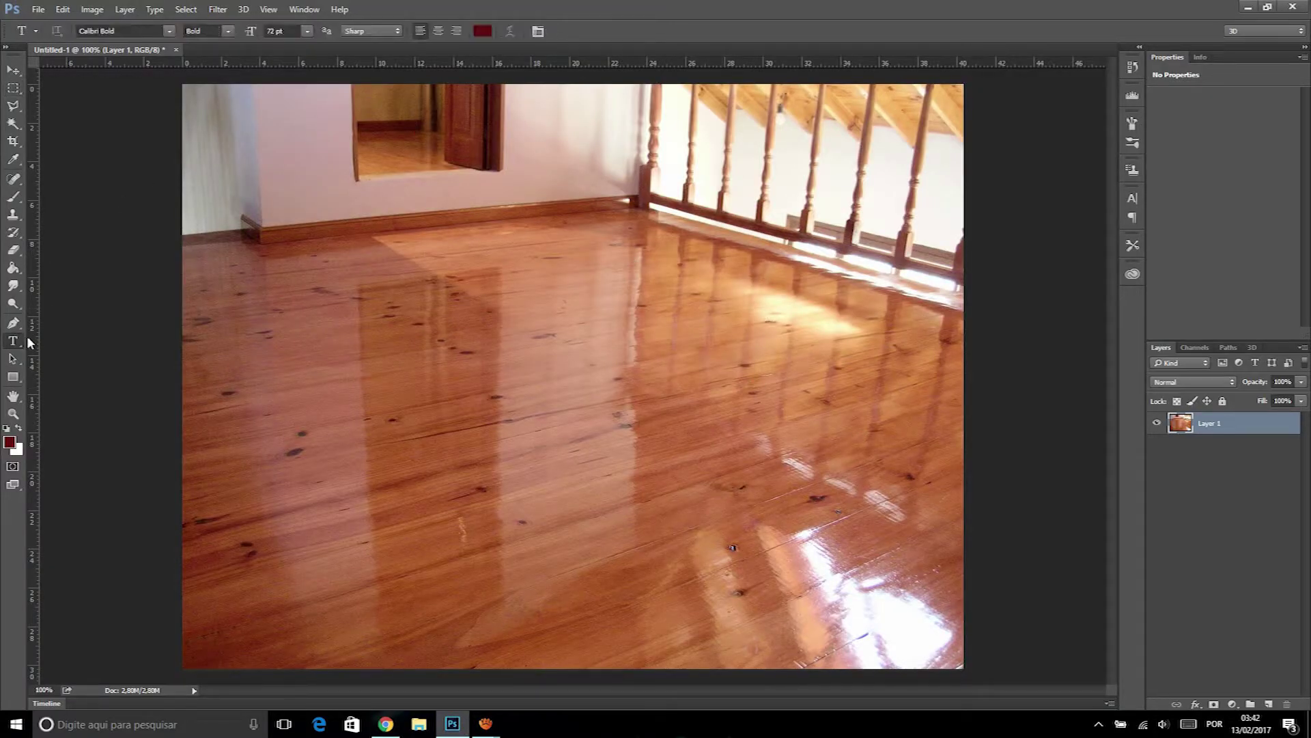
click(338, 456)
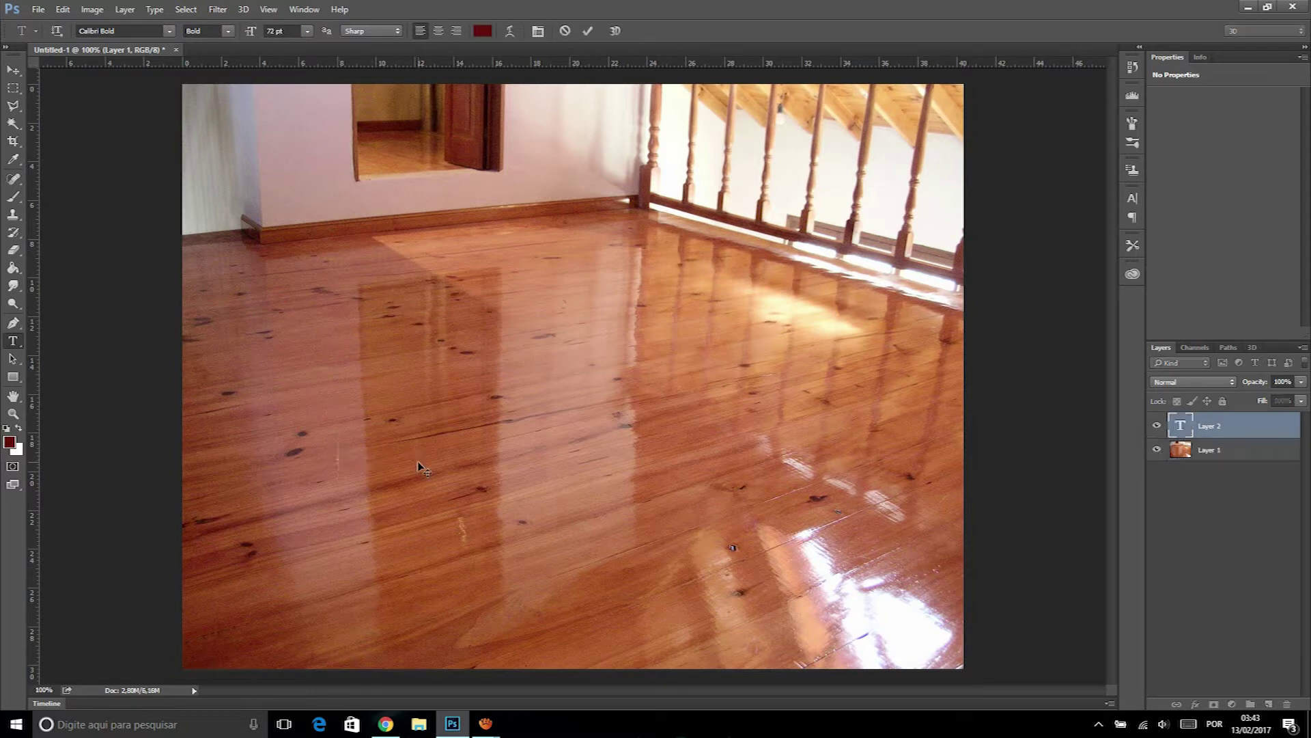
text(TEXTO)
click(13, 71)
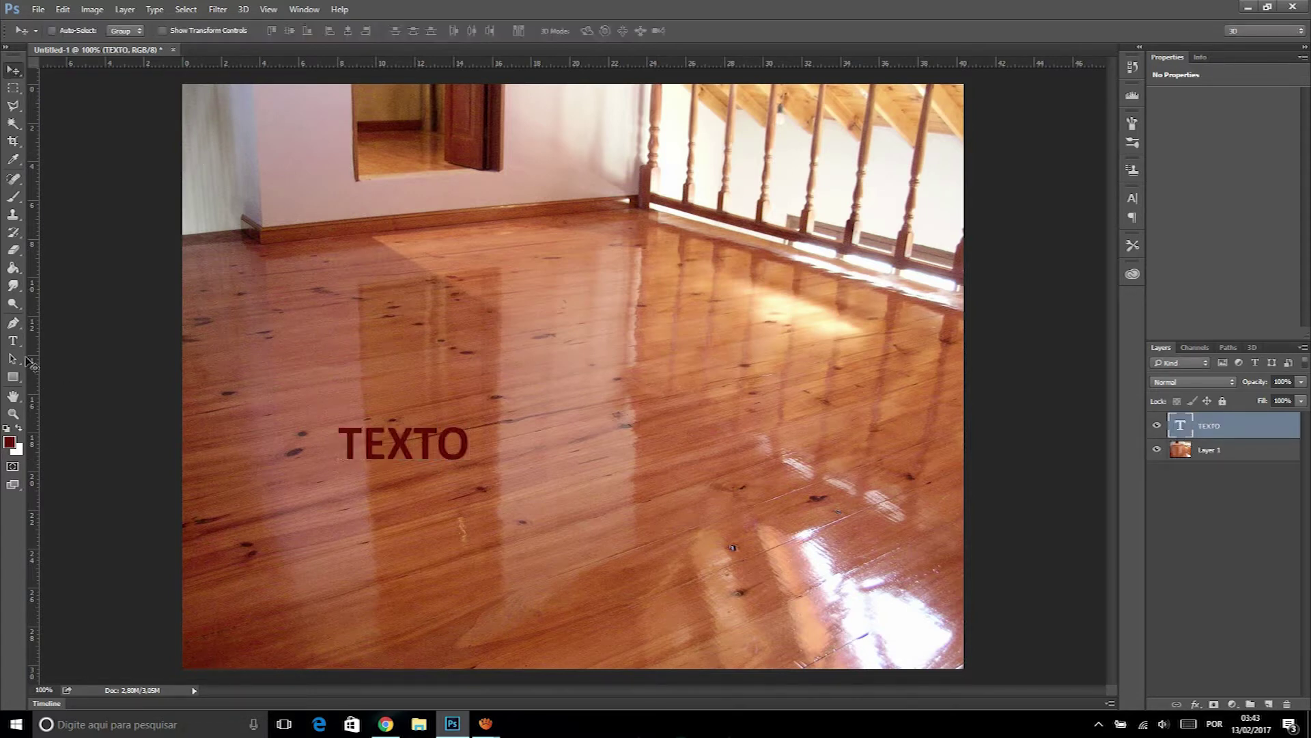
Resize the TEXTO lettering to 172 pt.
click(12, 341)
double_click(343, 435)
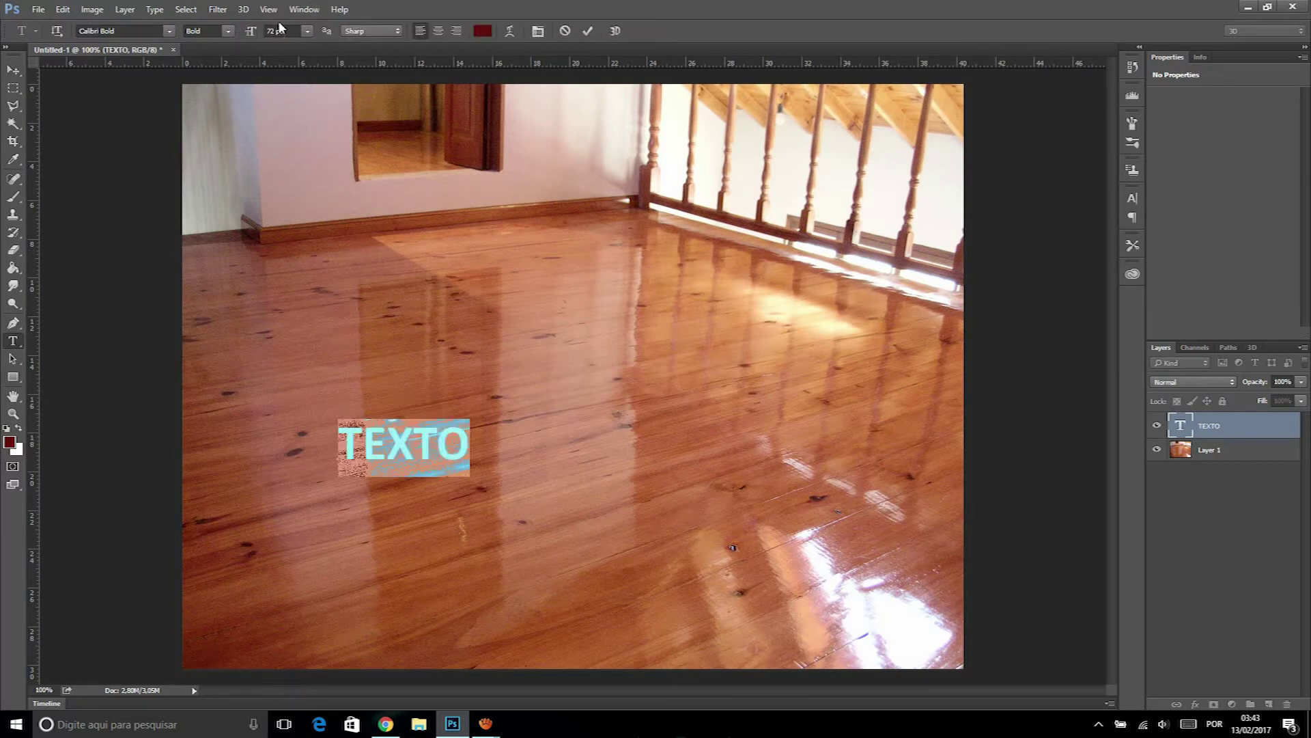
text(1)
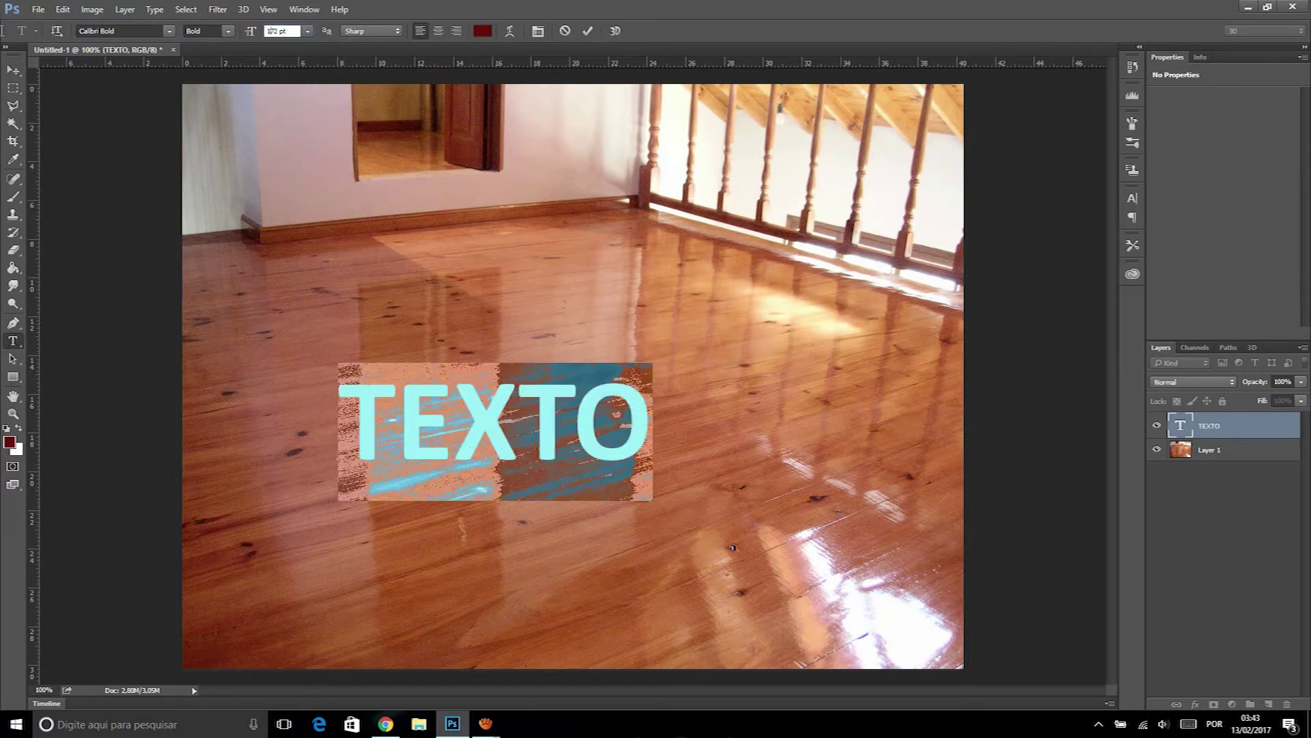
click(13, 71)
Move TEXTO to the lower-left area of the wooden floor.
drag(456, 384, 411, 472)
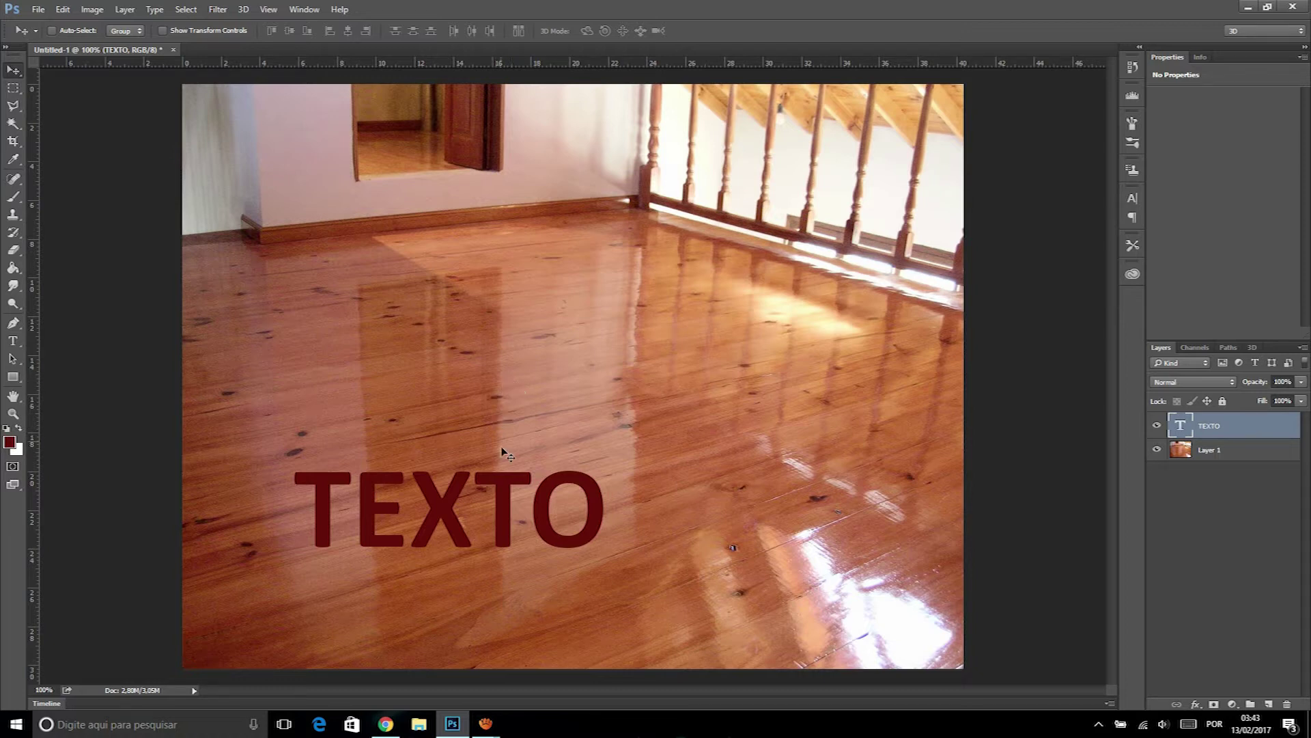
drag(473, 528, 472, 524)
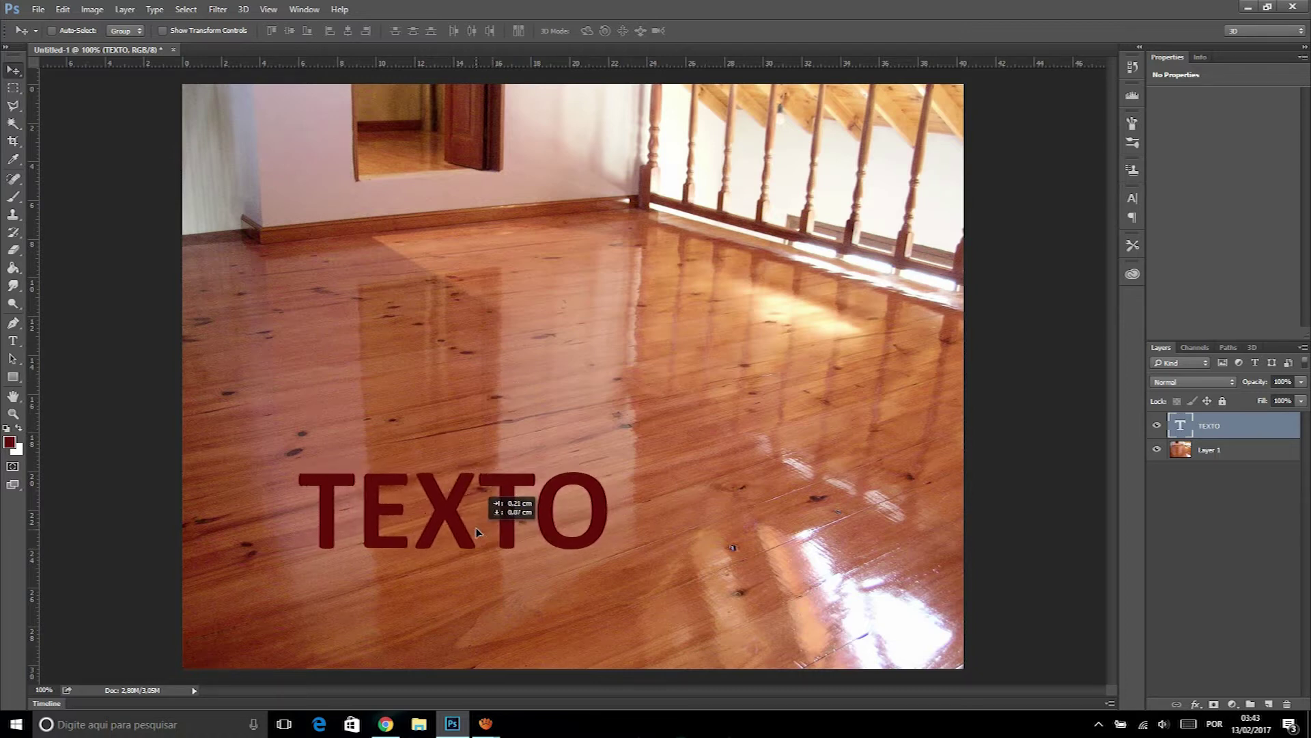
drag(473, 525, 487, 506)
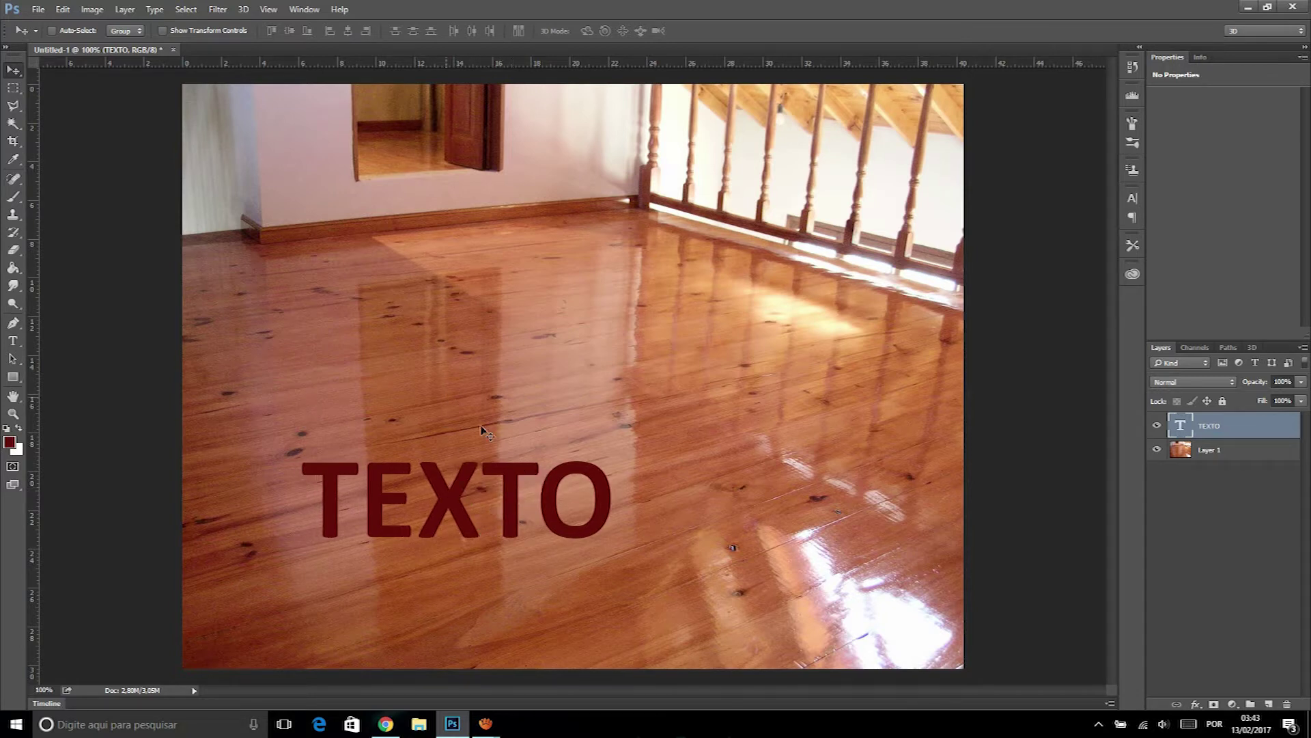
Convert the TEXTO layer with New 3D Extrusion from Selected Layer.
right_click(1205, 429)
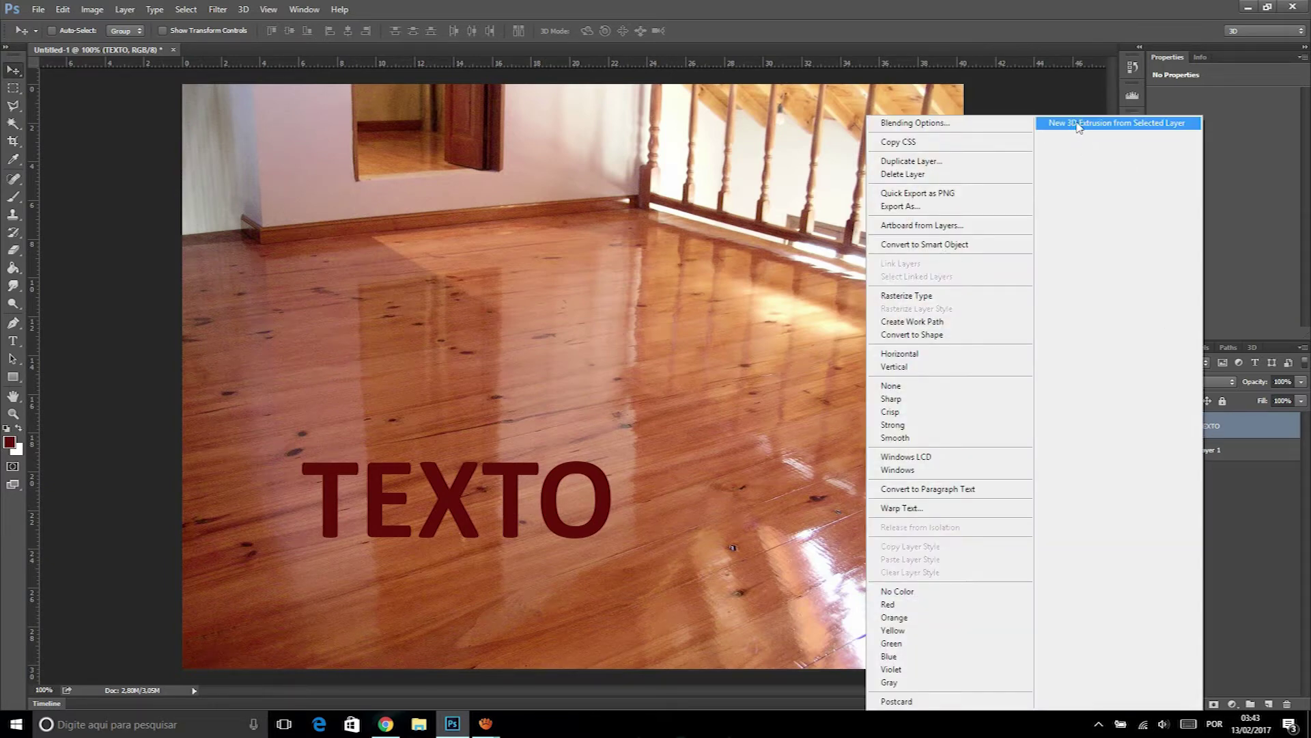
click(1127, 125)
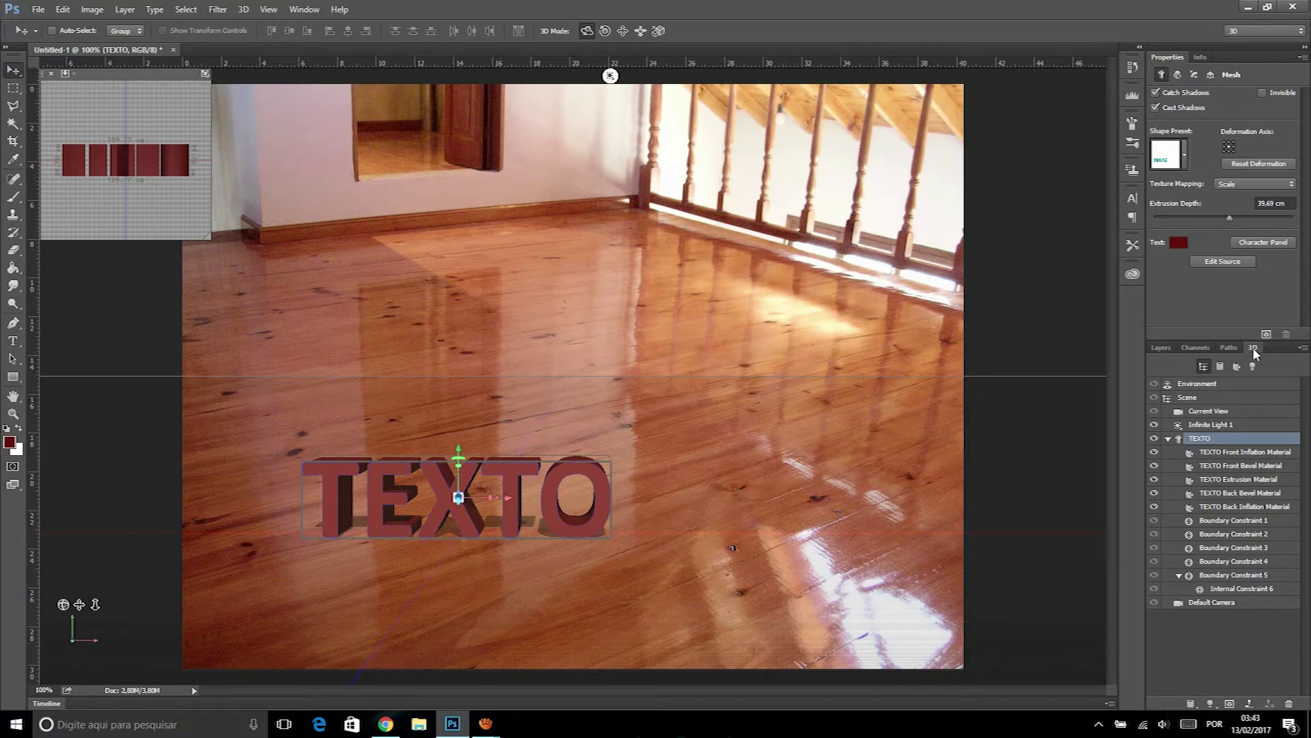
Float the 3D scene panel, redock it beside Paths, and glance at the Window menu.
drag(1250, 350, 831, 220)
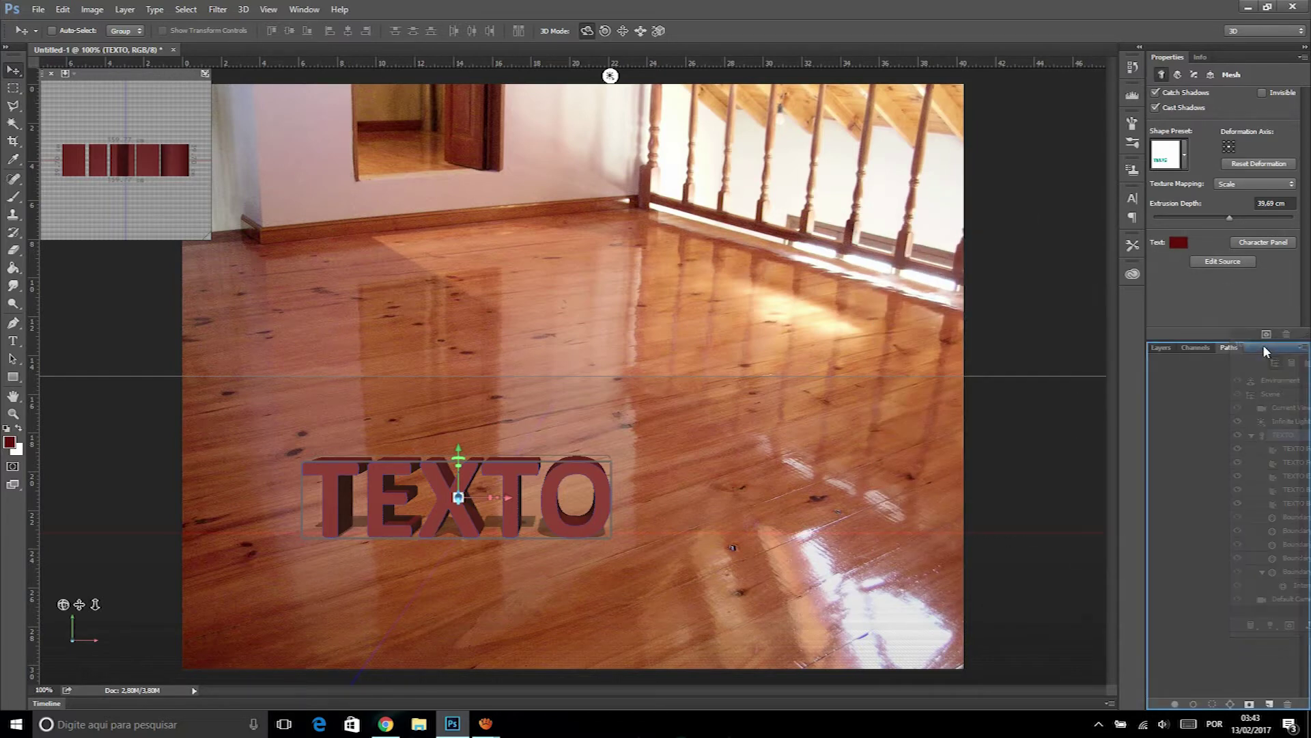
drag(881, 219, 1264, 350)
click(305, 9)
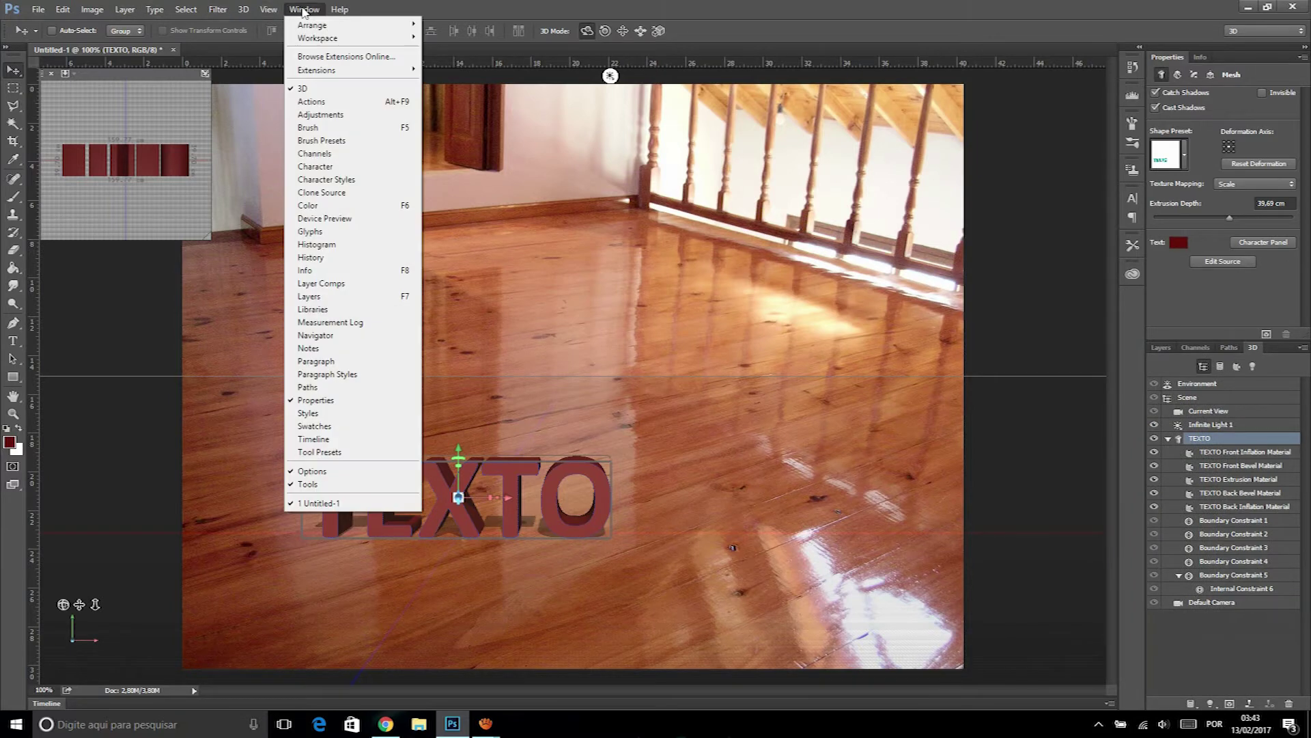
click(751, 3)
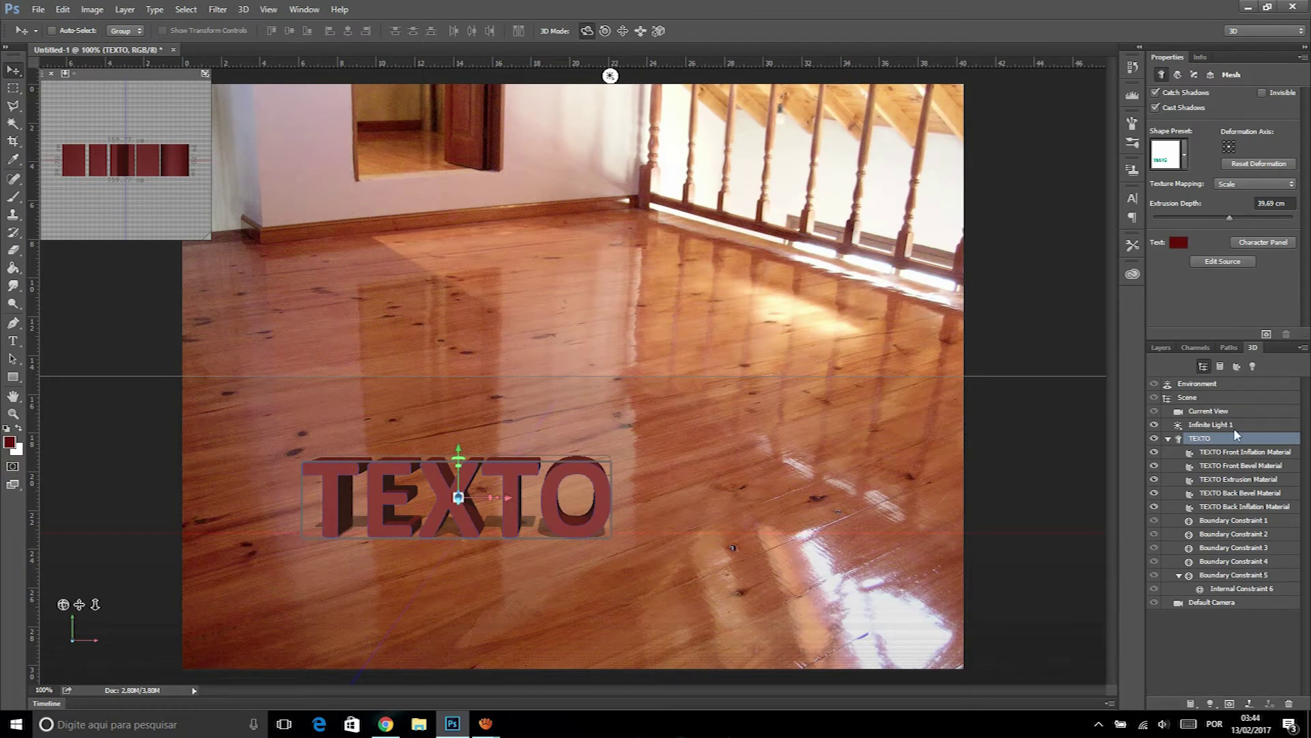
Select the Environment and rotate its IBL light down onto the floor centre.
click(1186, 385)
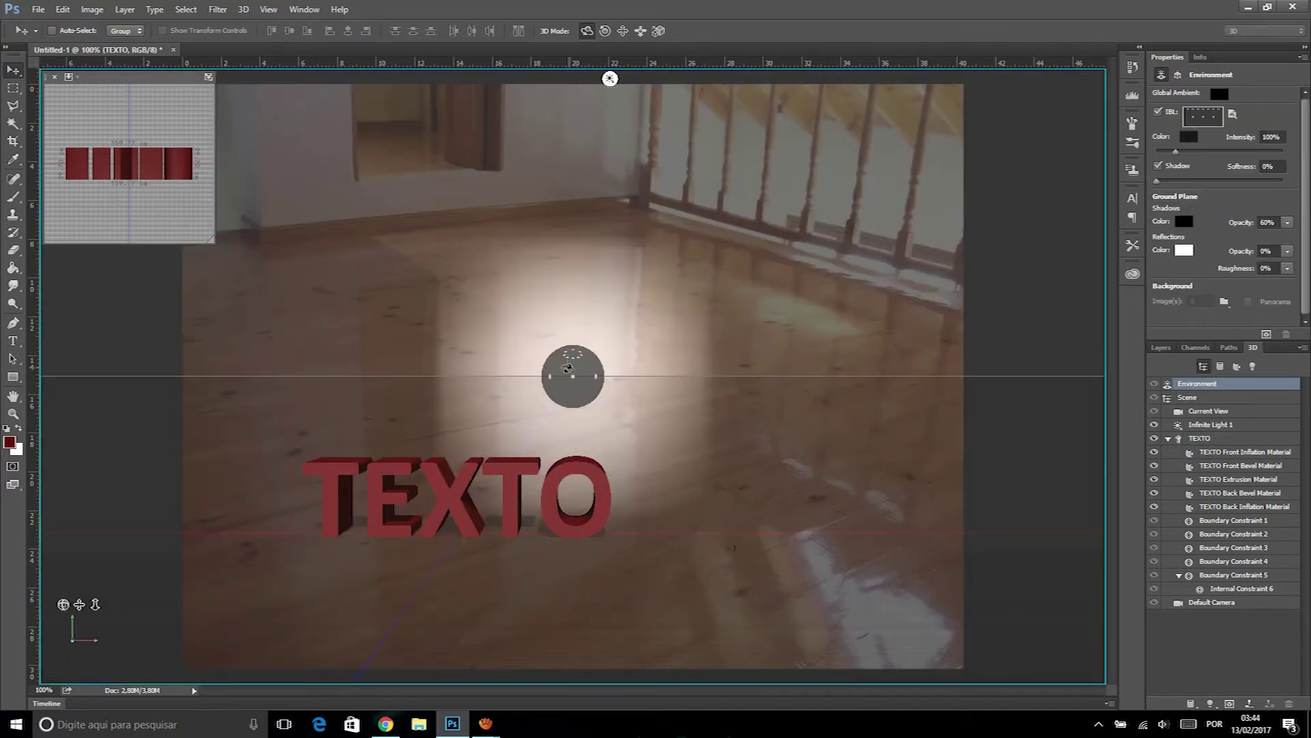
drag(566, 369, 578, 364)
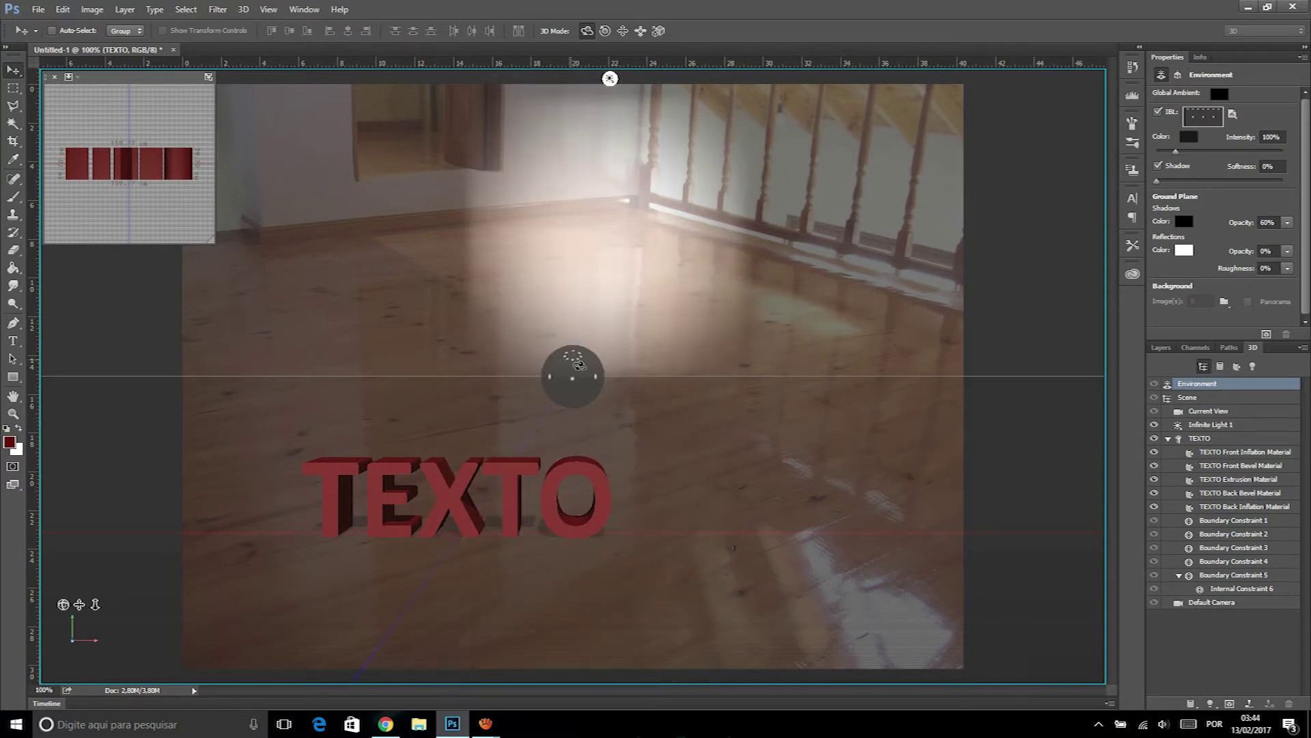
drag(591, 359, 582, 360)
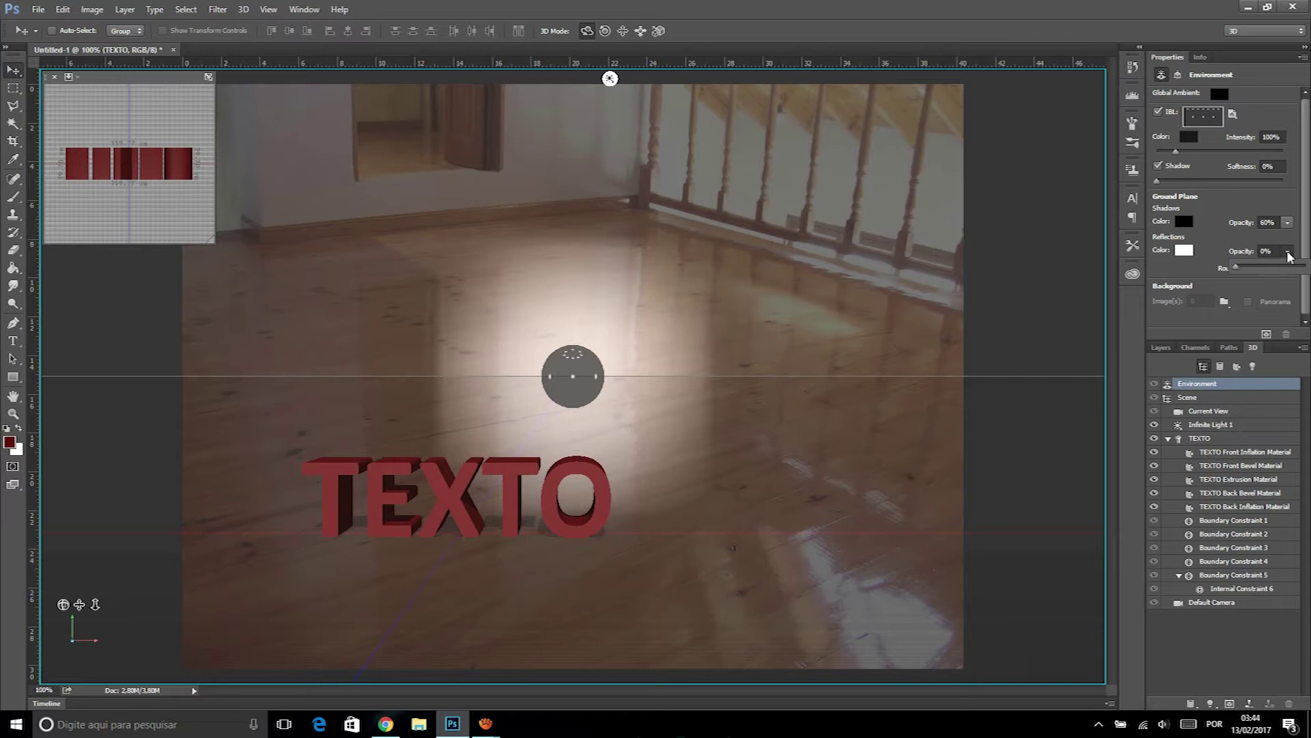
Enable the floor reflection at 75% opacity with 26% roughness.
click(1262, 269)
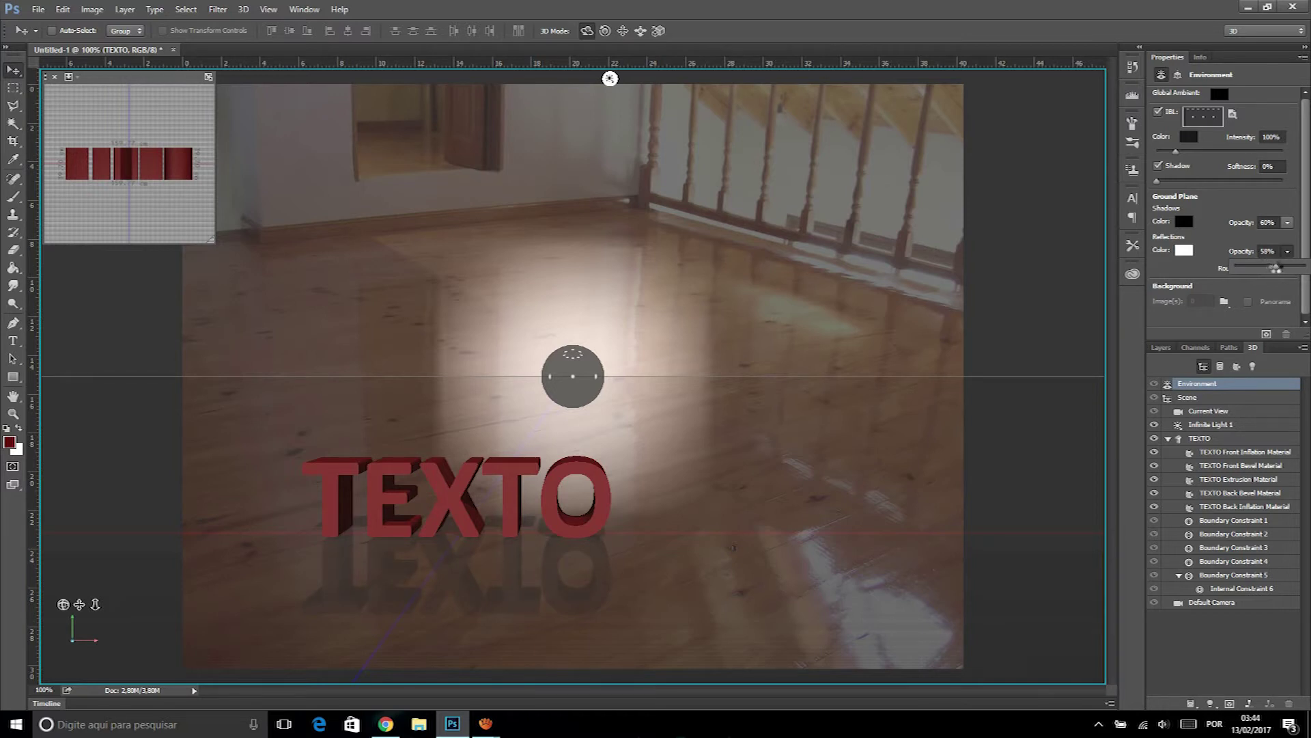
drag(1283, 265, 1286, 268)
click(1231, 250)
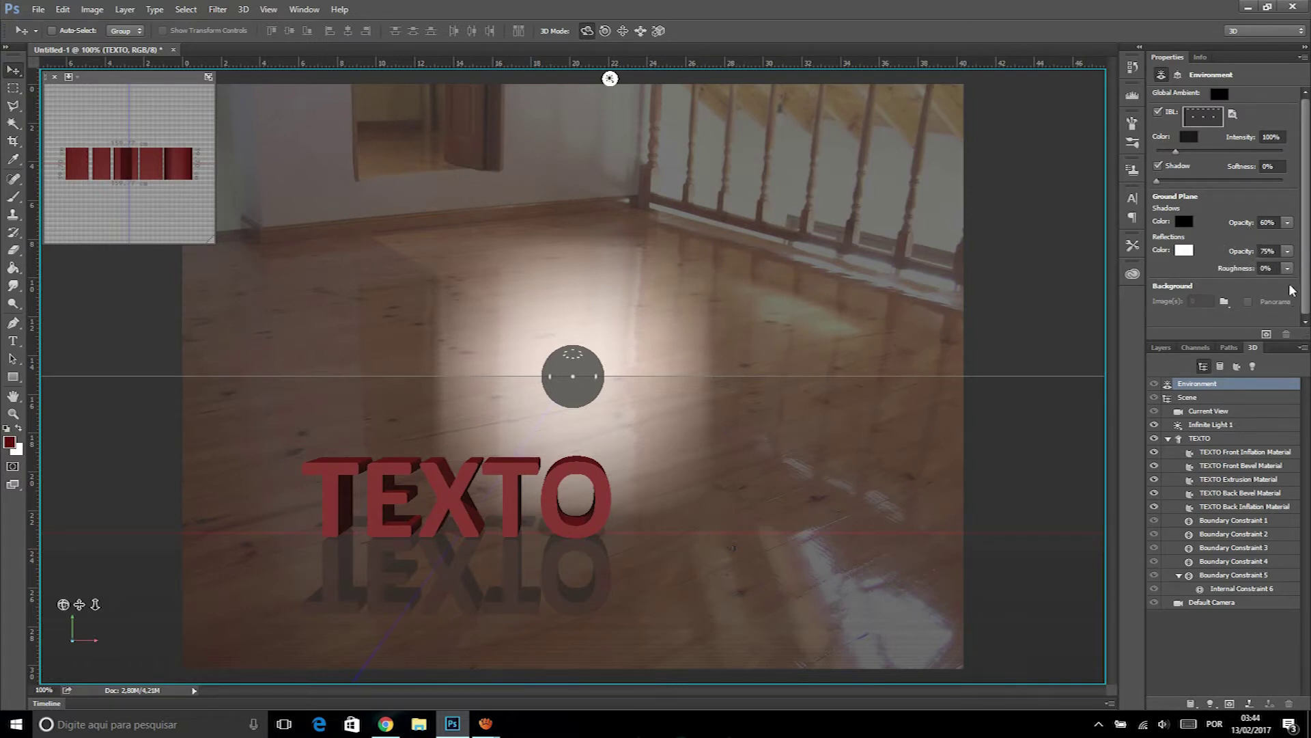
click(1287, 267)
click(1262, 285)
drag(1262, 286, 1268, 285)
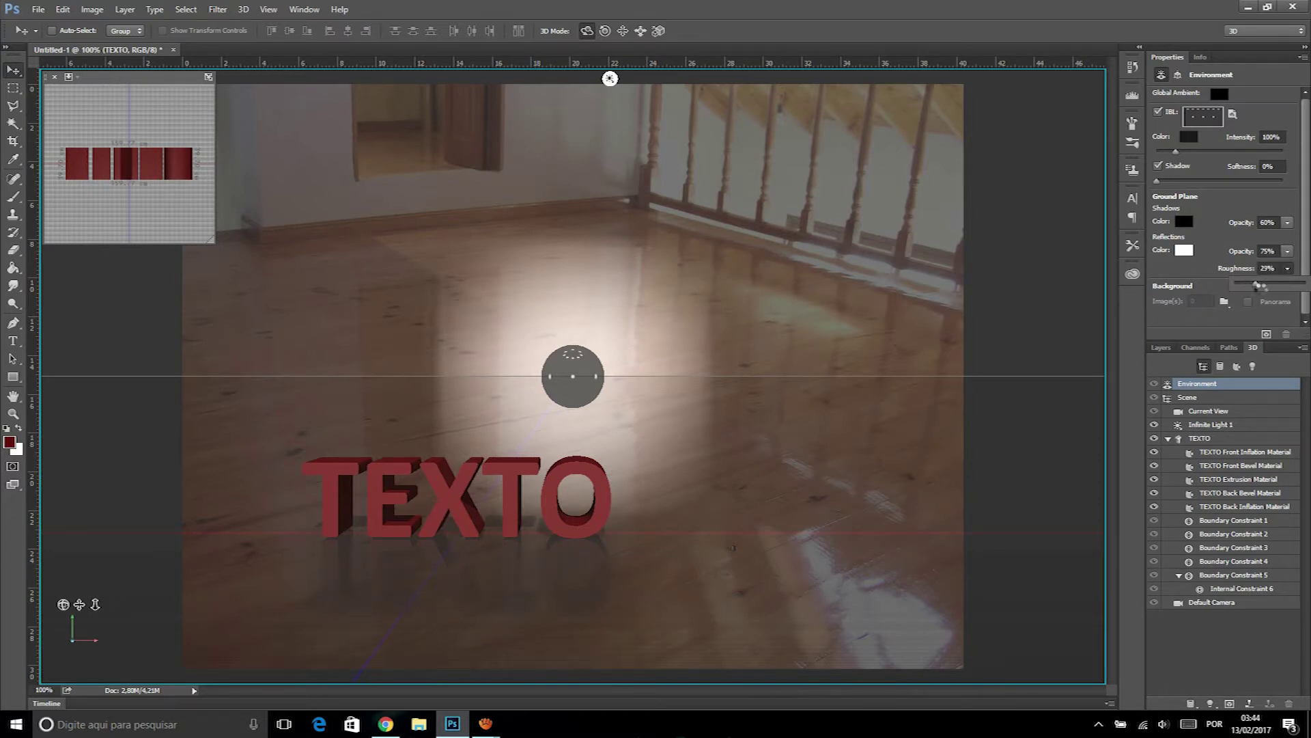
mouse_move(1267, 286)
mouse_down()
mouse_move(1298, 286)
mouse_move(1254, 287)
mouse_up()
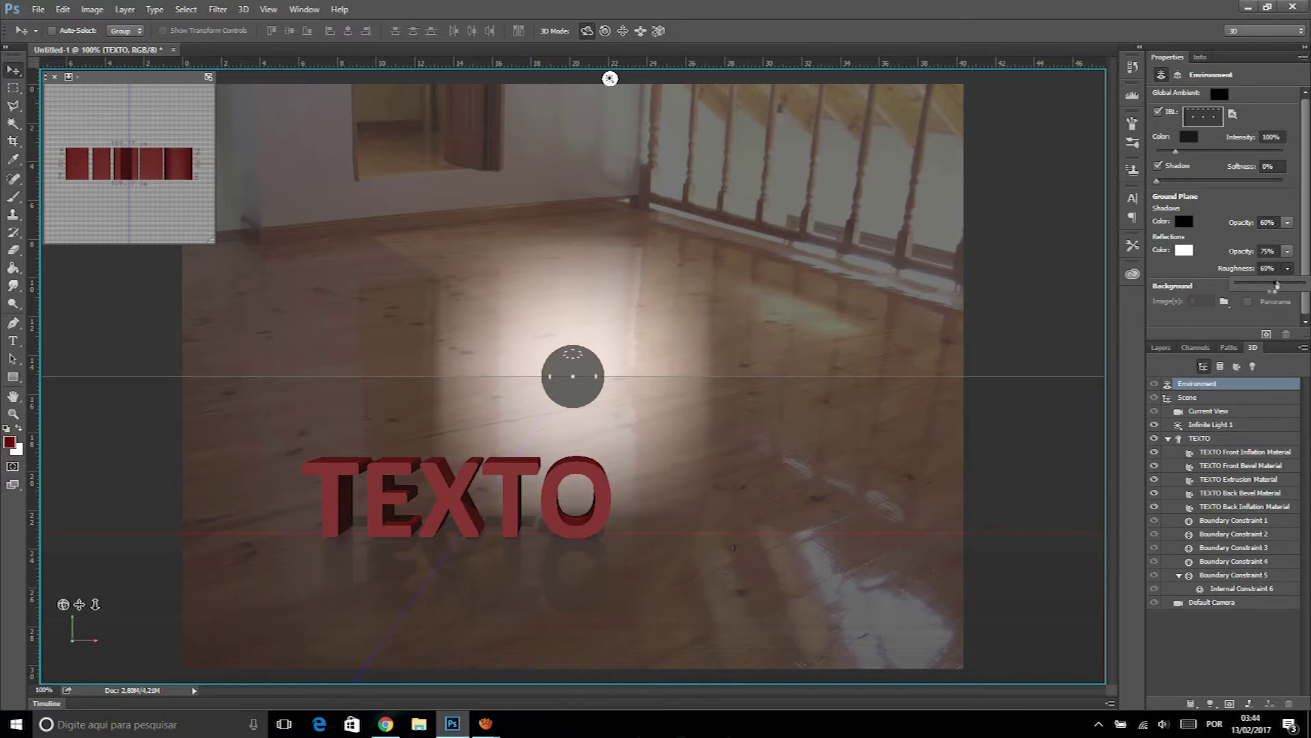
drag(1255, 285, 1253, 285)
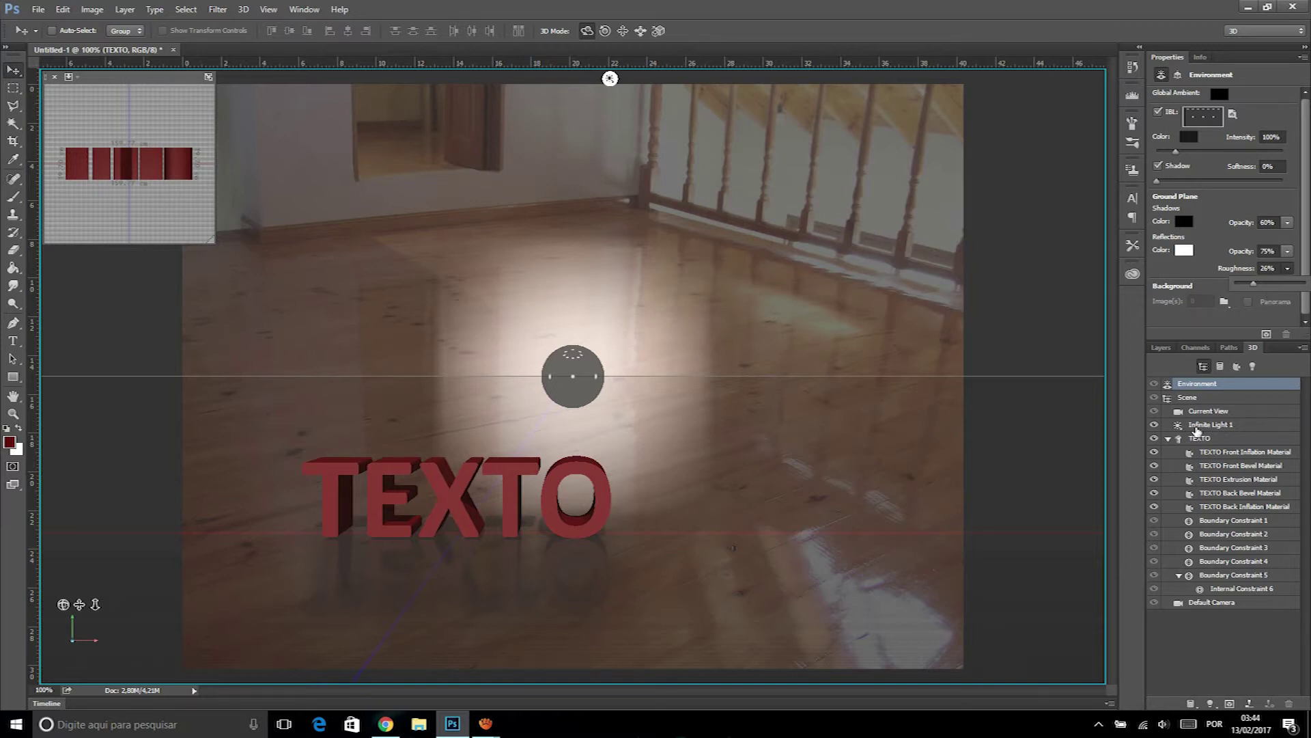
Select Infinite Light 1 and tilt its direction slightly.
click(1198, 425)
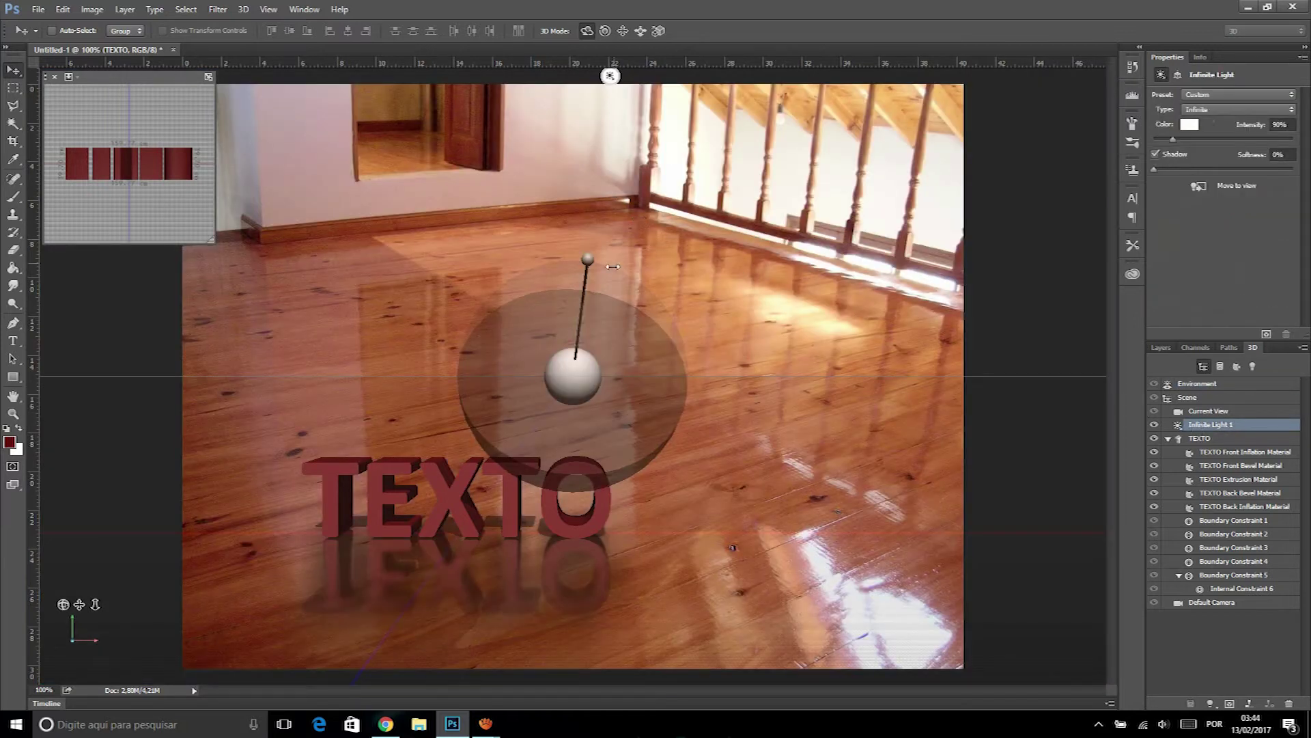
drag(582, 268, 561, 161)
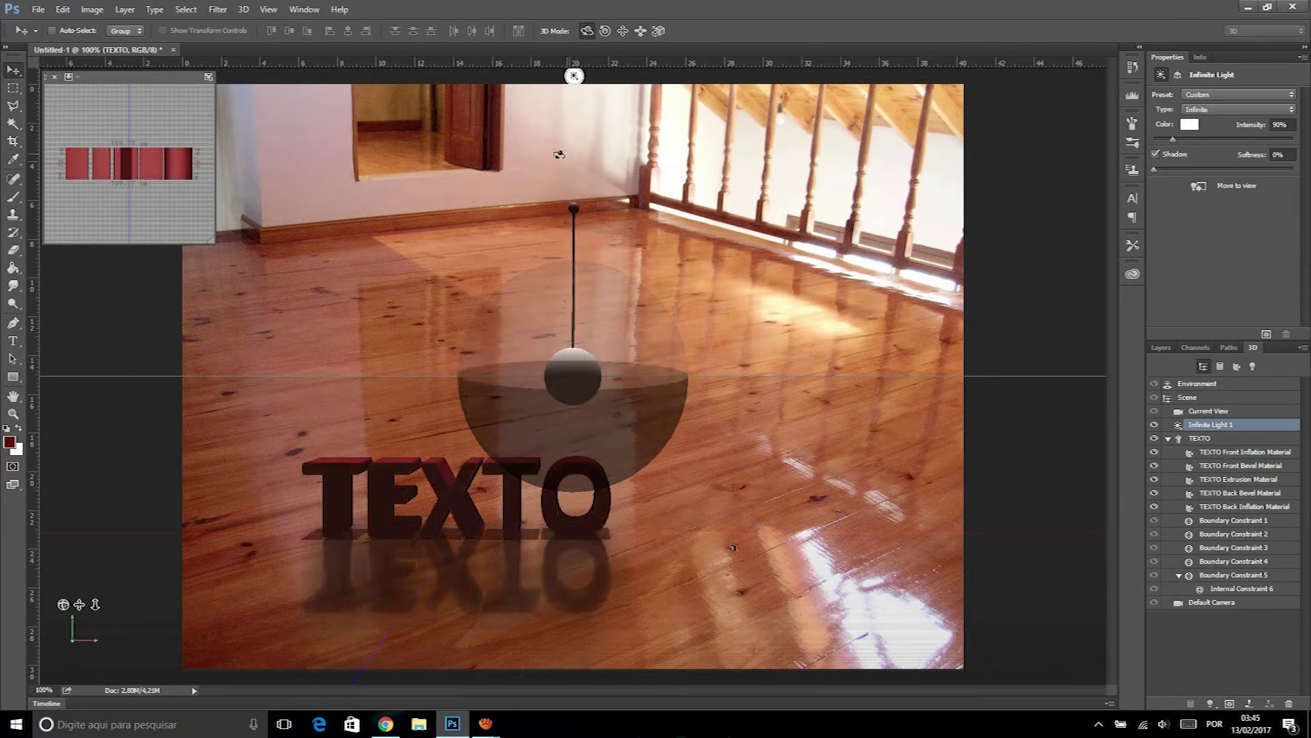
drag(561, 161, 571, 162)
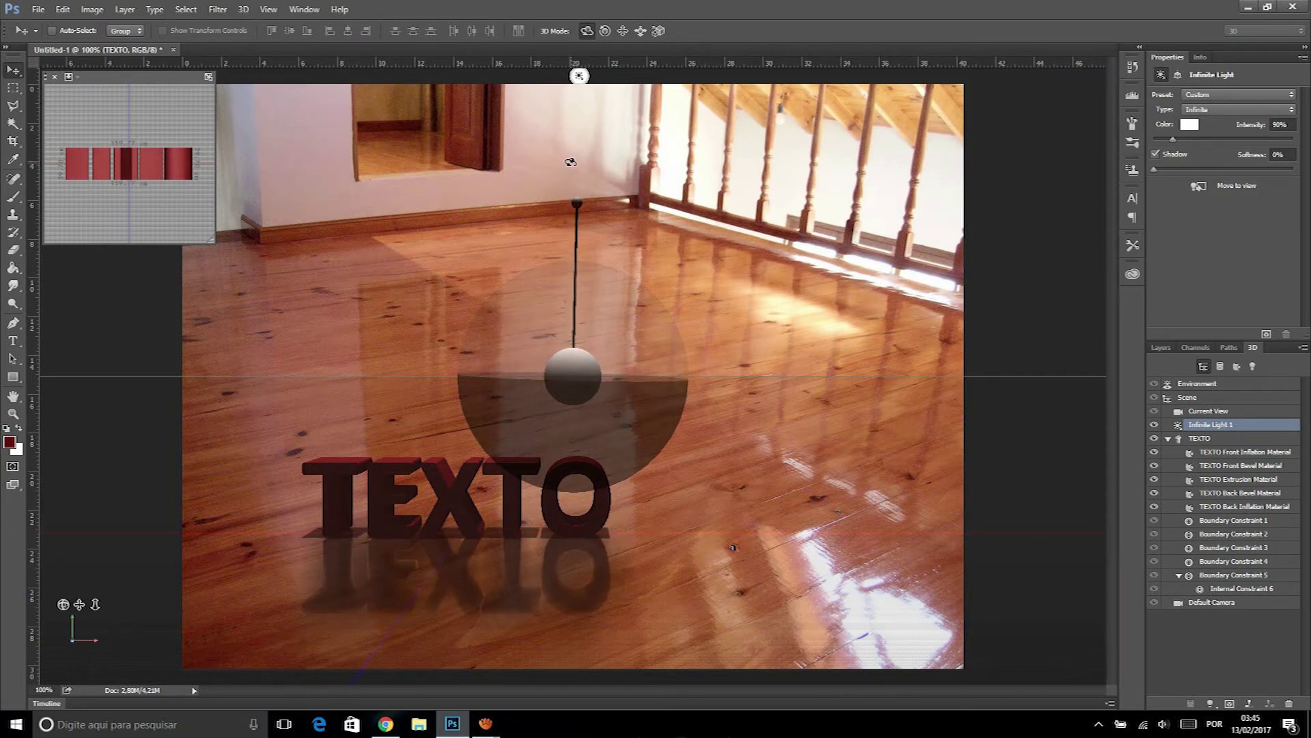
Set Infinite Light 1 to 80% intensity and 60% shadow softness.
click(1278, 125)
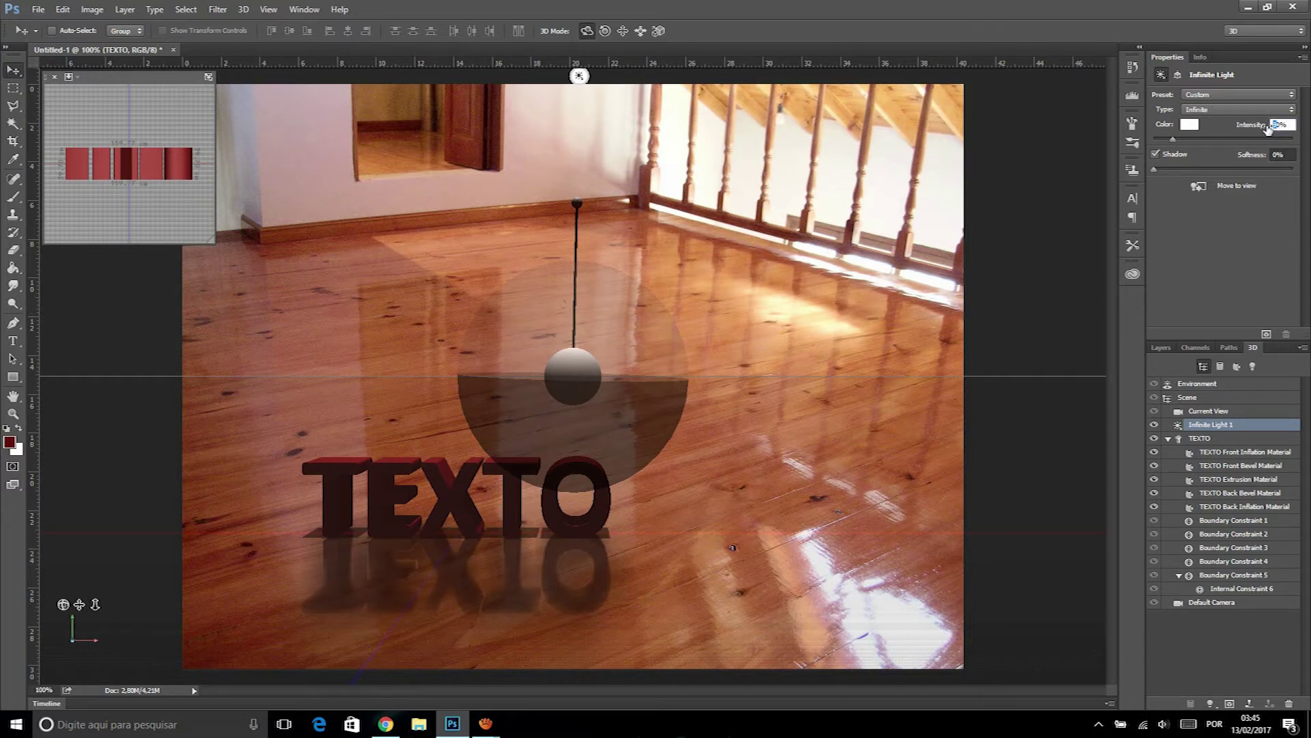
text(8)
click(1277, 154)
text(64)
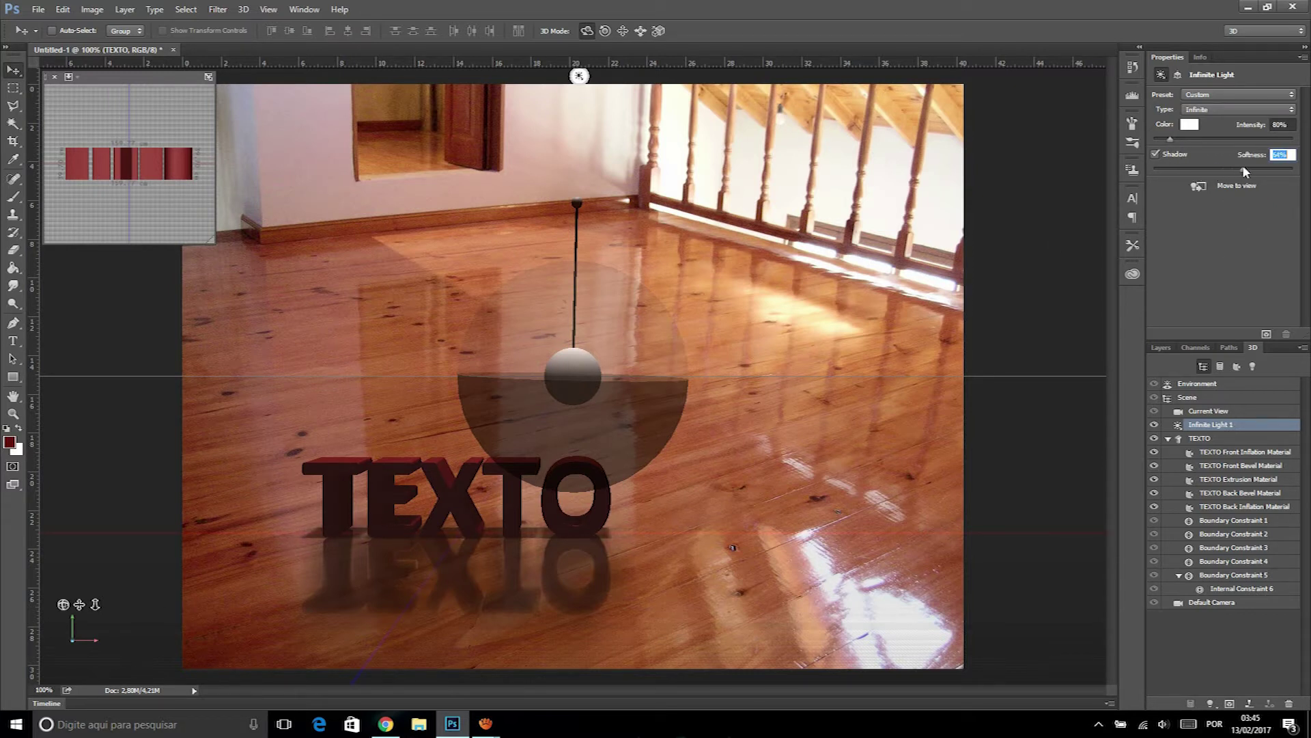
drag(1243, 170, 1262, 170)
drag(1286, 153, 1218, 157)
text(60)
key(Return)
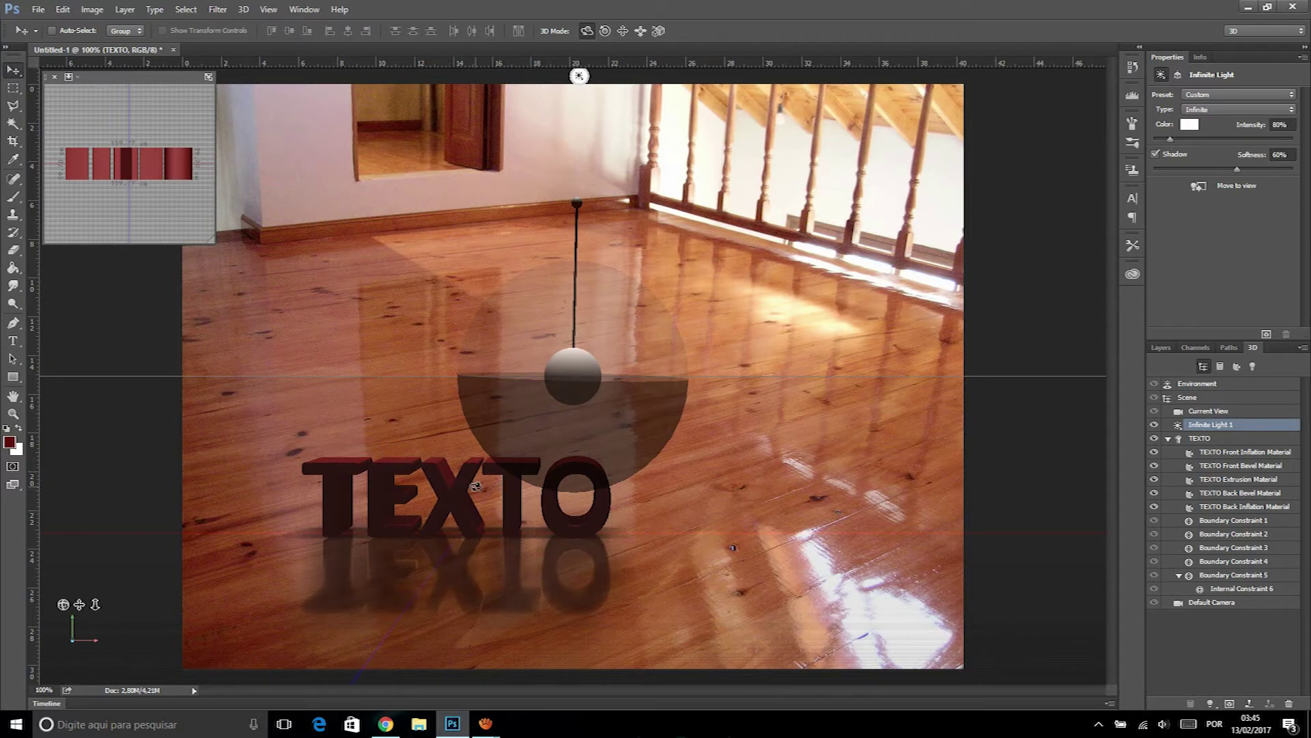
click(1212, 704)
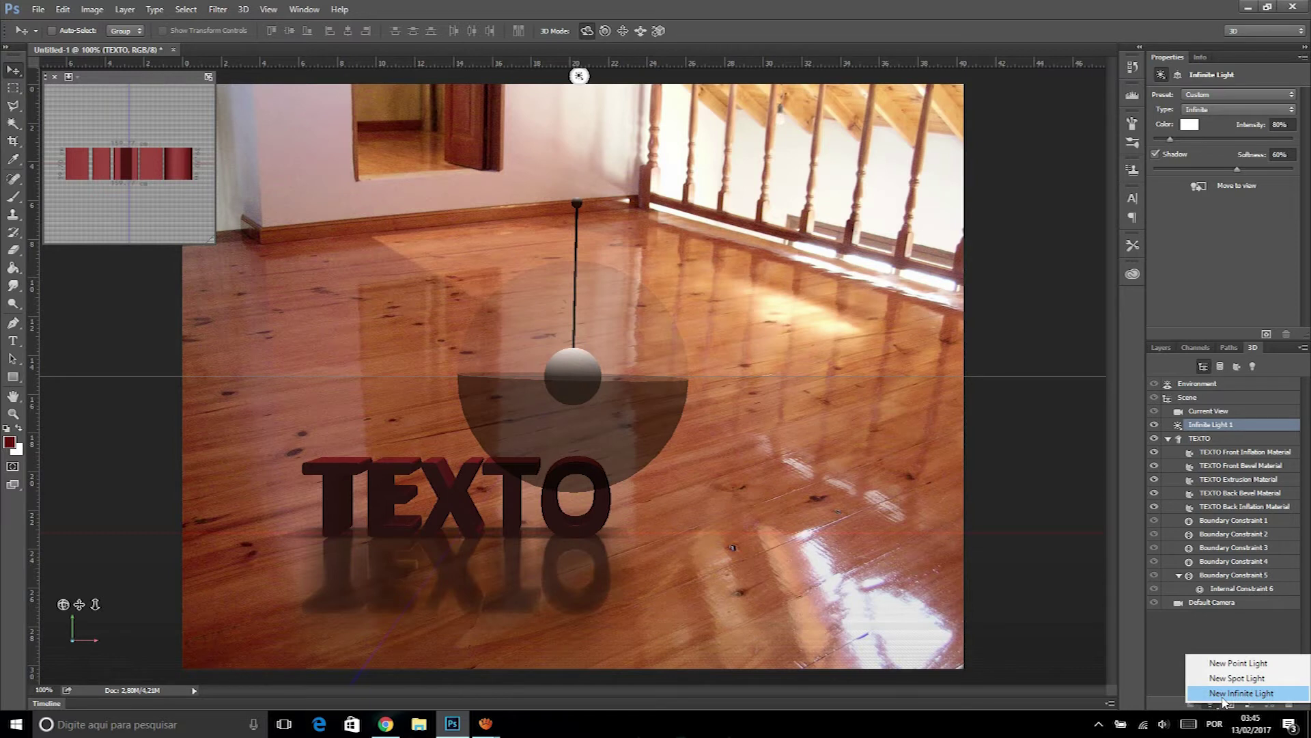
Add a new infinite light, aim it toward the viewer, and set its intensity to 45%.
click(1223, 701)
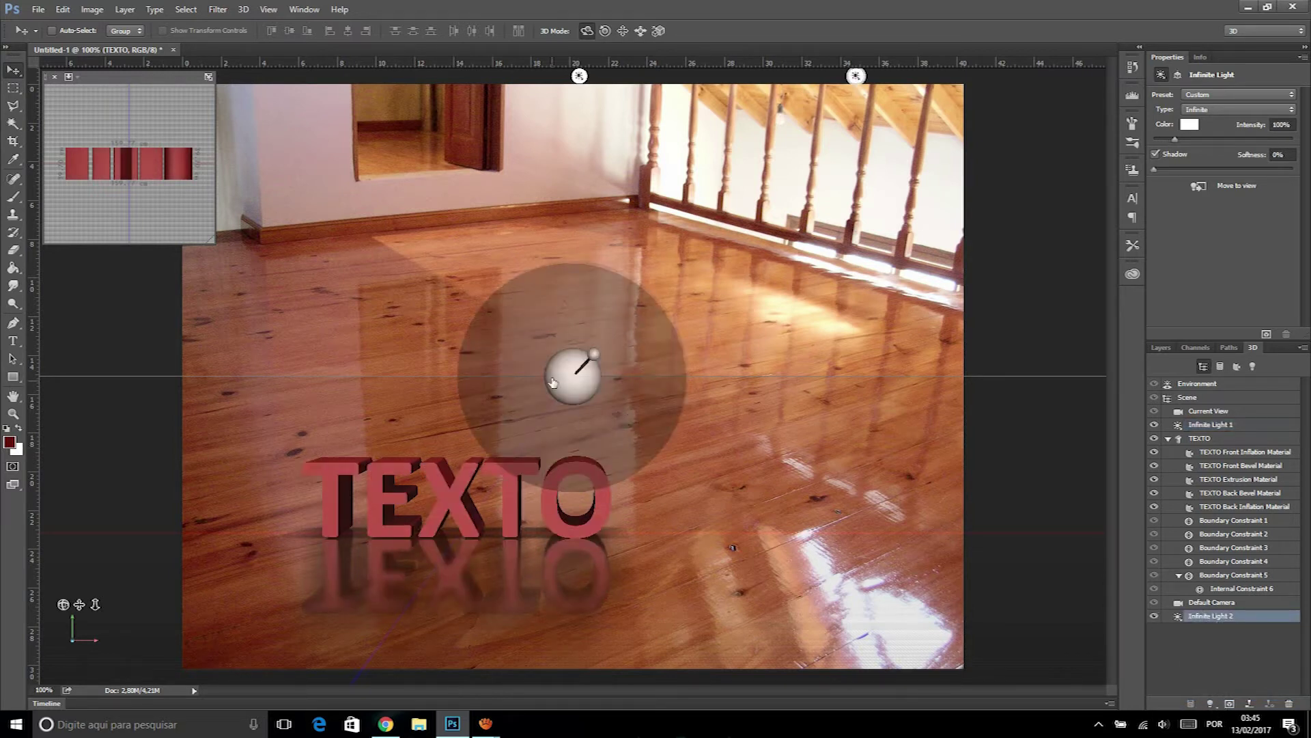
drag(595, 354, 574, 377)
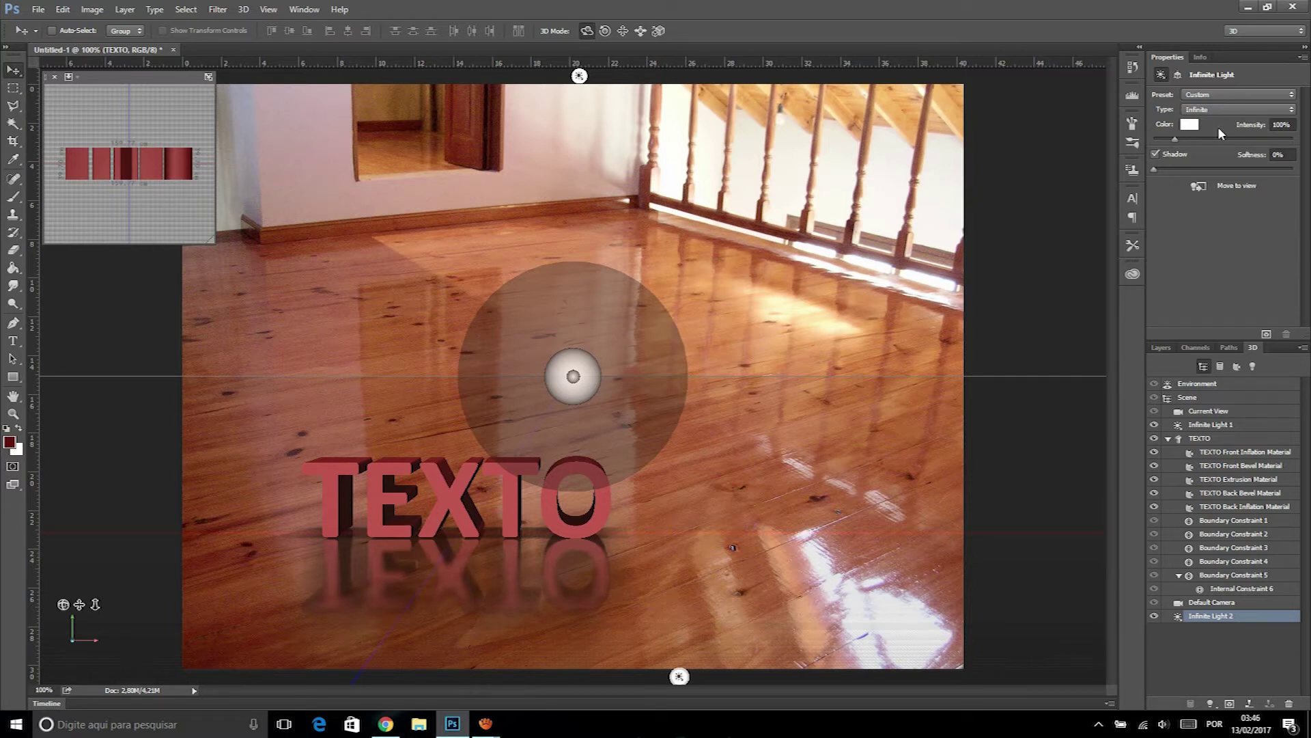
click(1283, 124)
text(45)
key(Return)
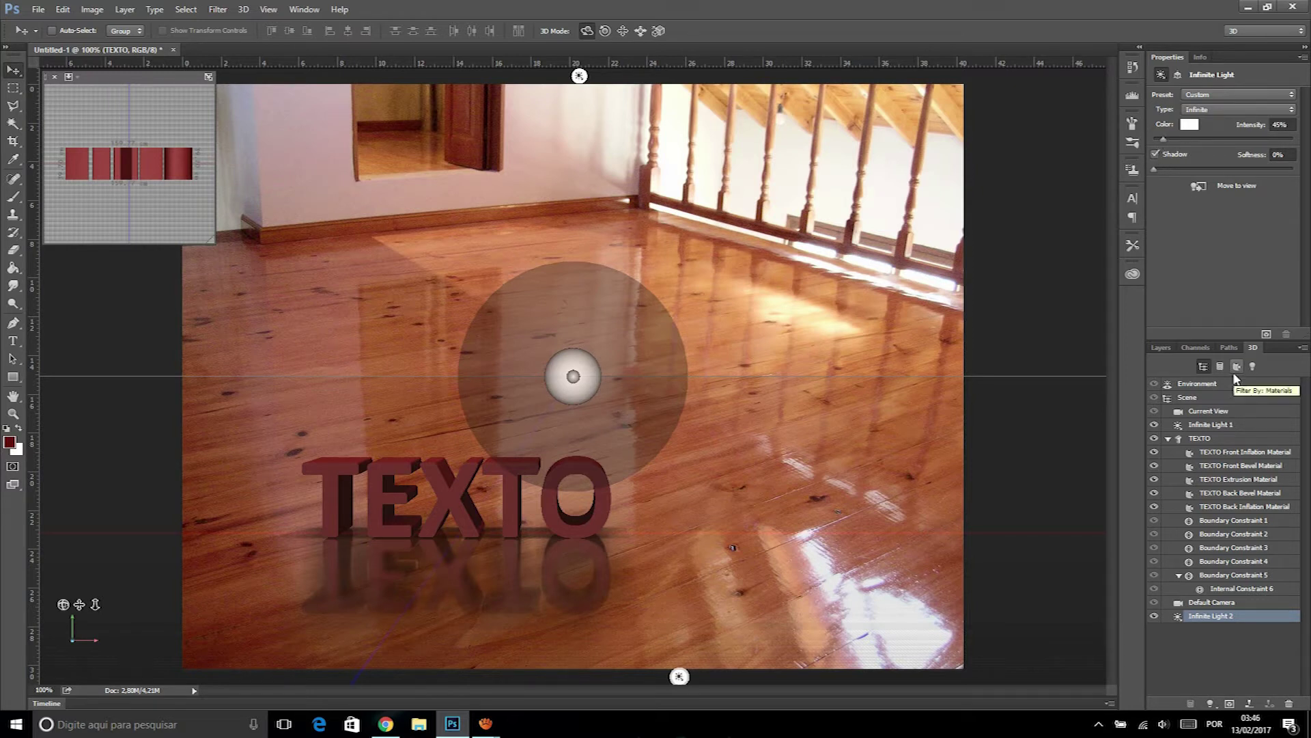
click(1213, 453)
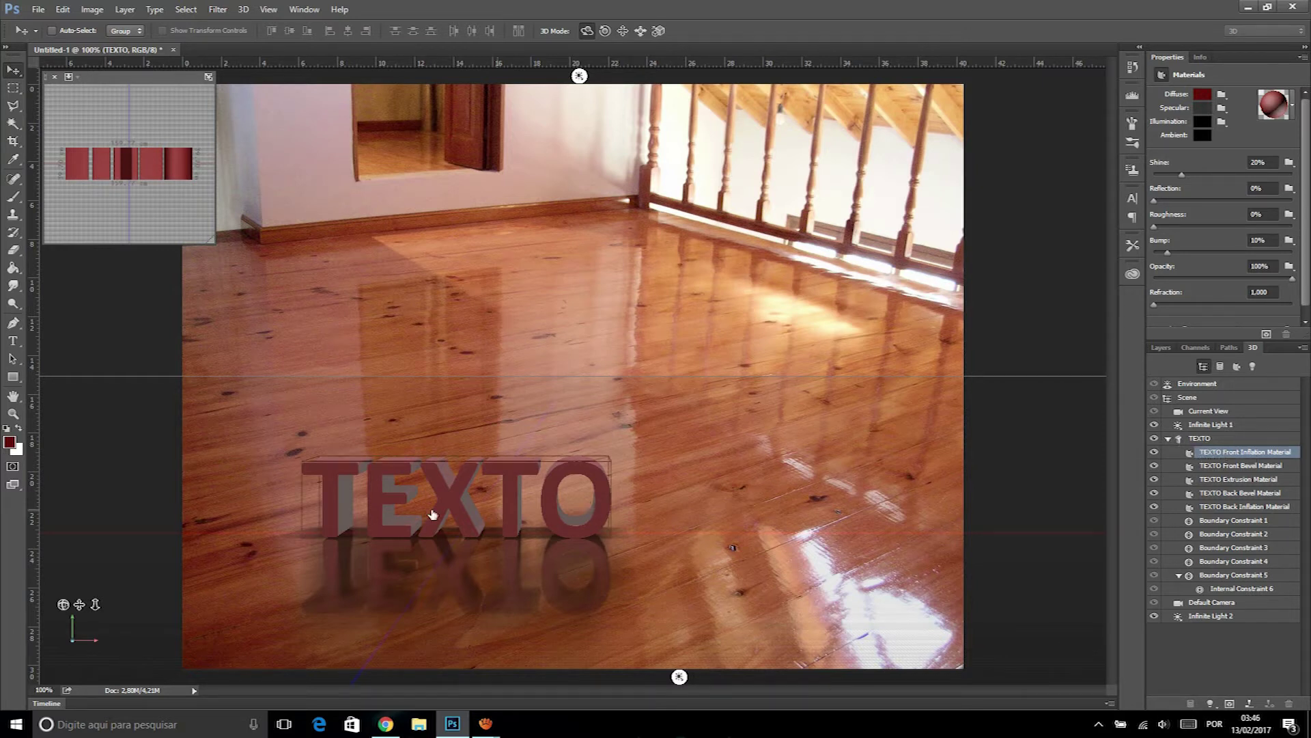
Select the TEXTO object and extend the selection through Back Inflation Material to all five materials.
click(362, 490)
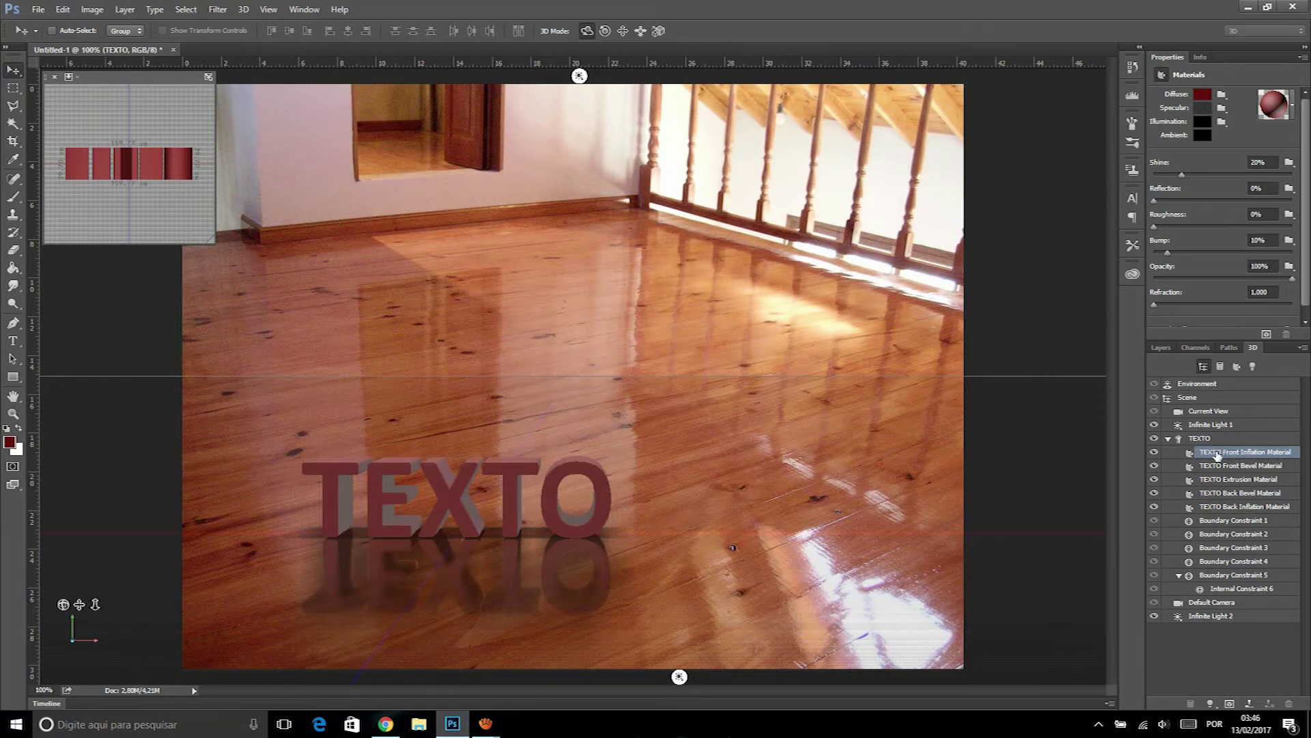
shift+click(1216, 509)
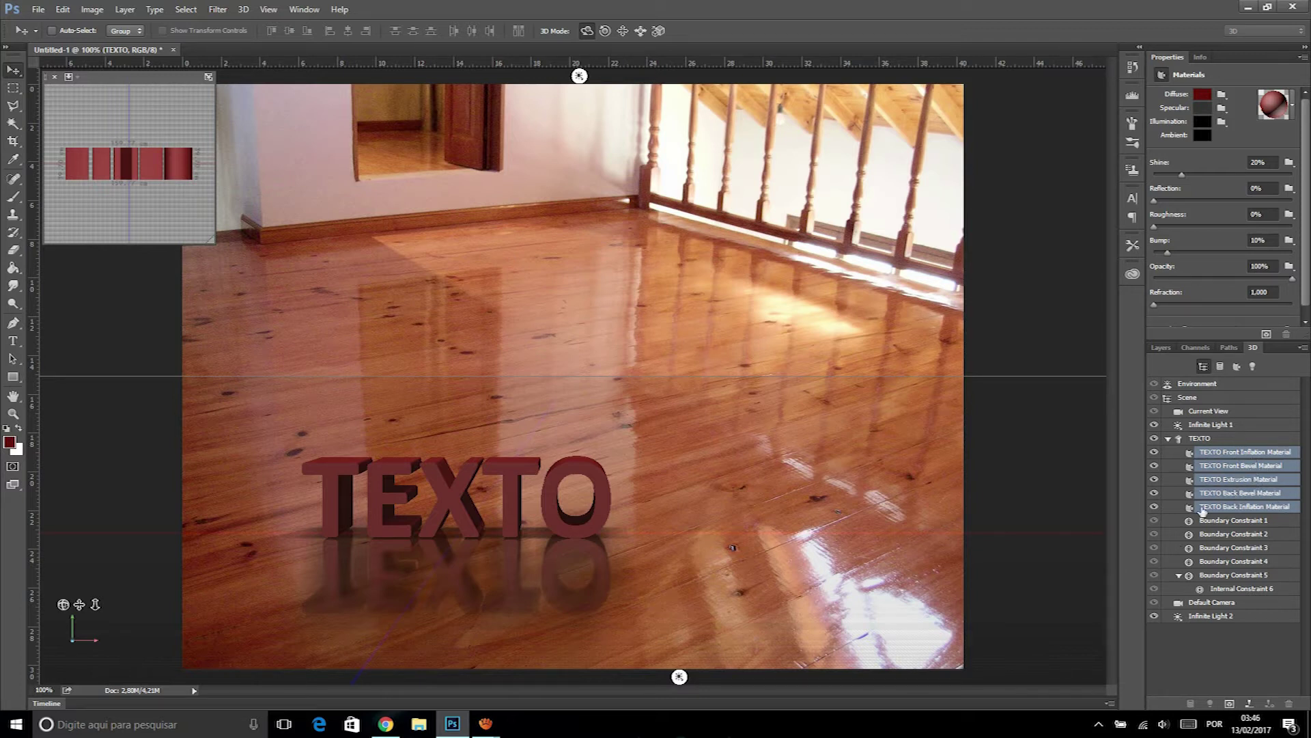
Open the material presets and try red glossy, green and gold finishes on TEXTO.
click(1293, 103)
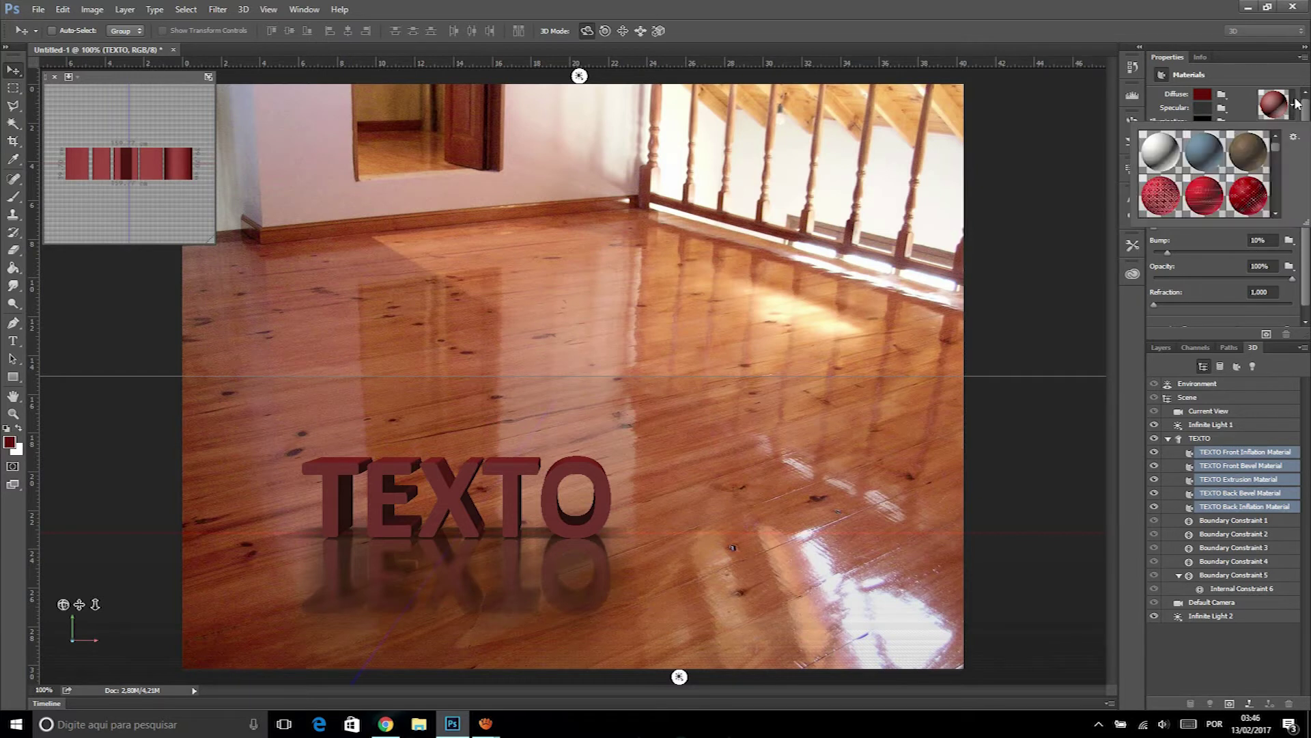
click(1249, 193)
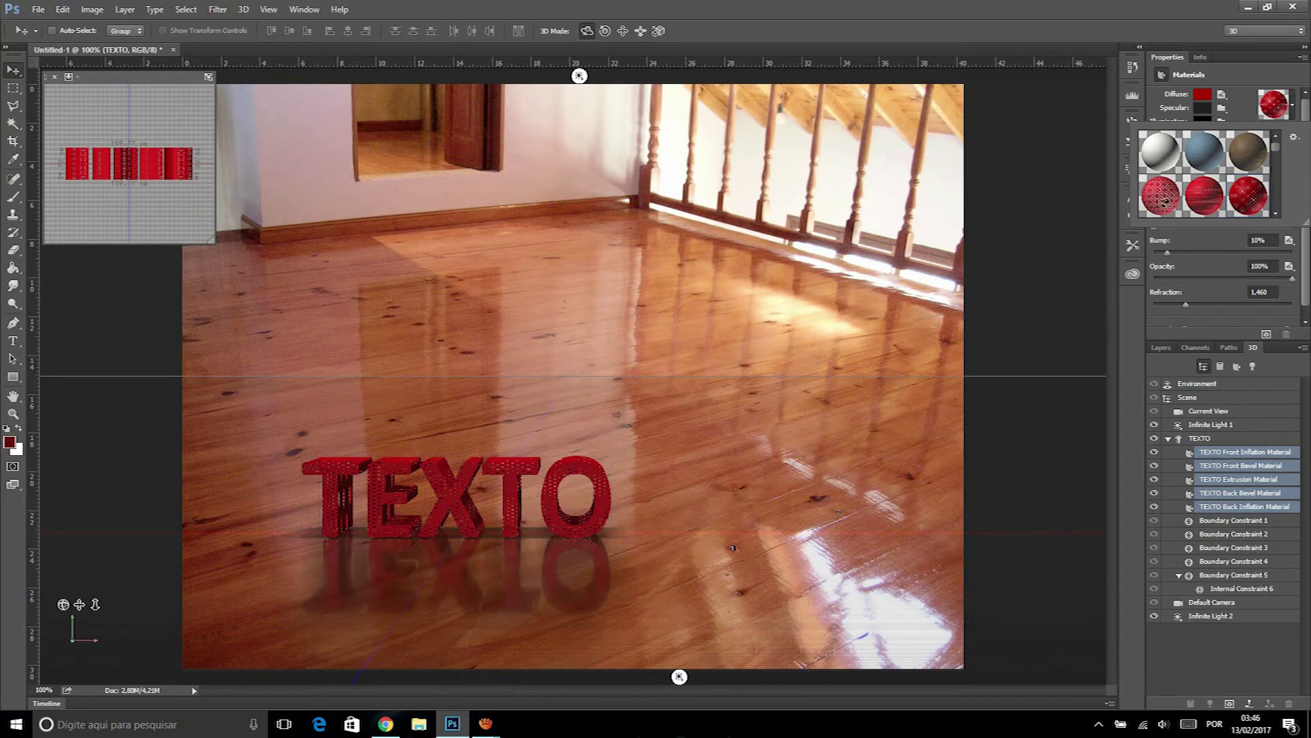
scroll(1276, 147, down, 1)
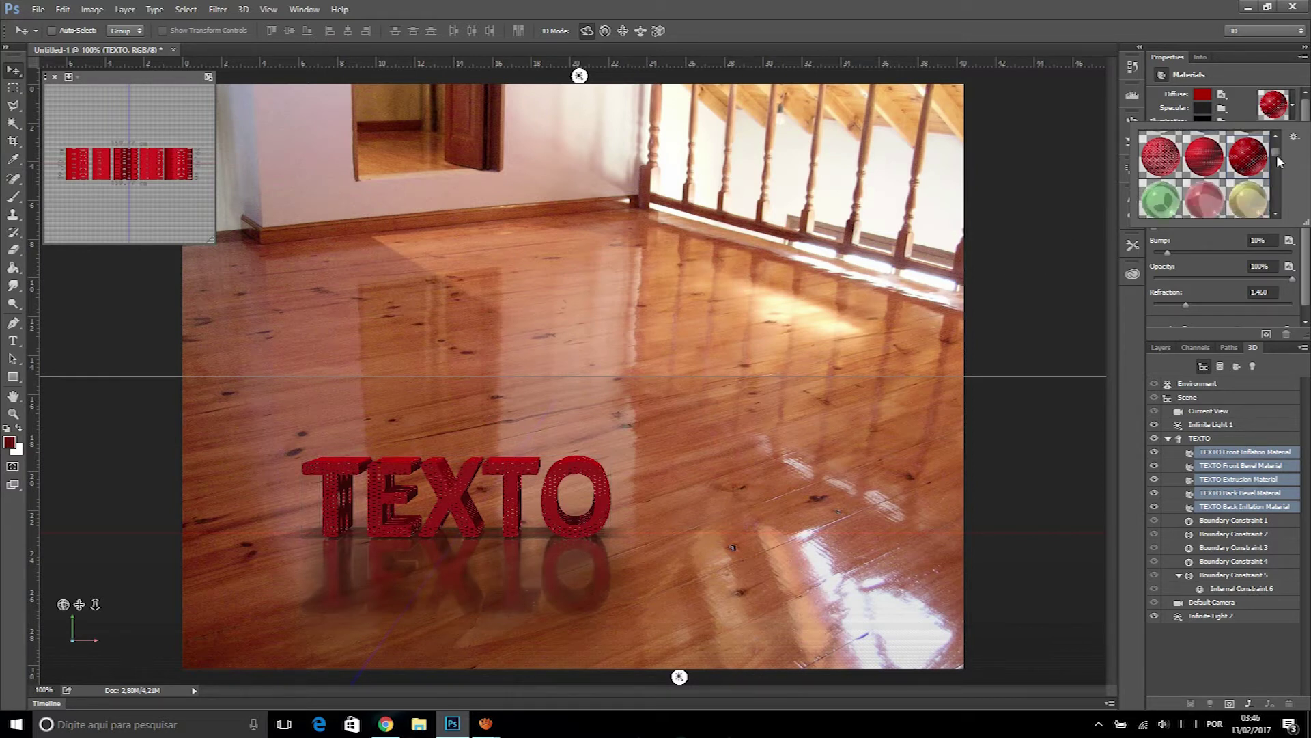
click(1170, 199)
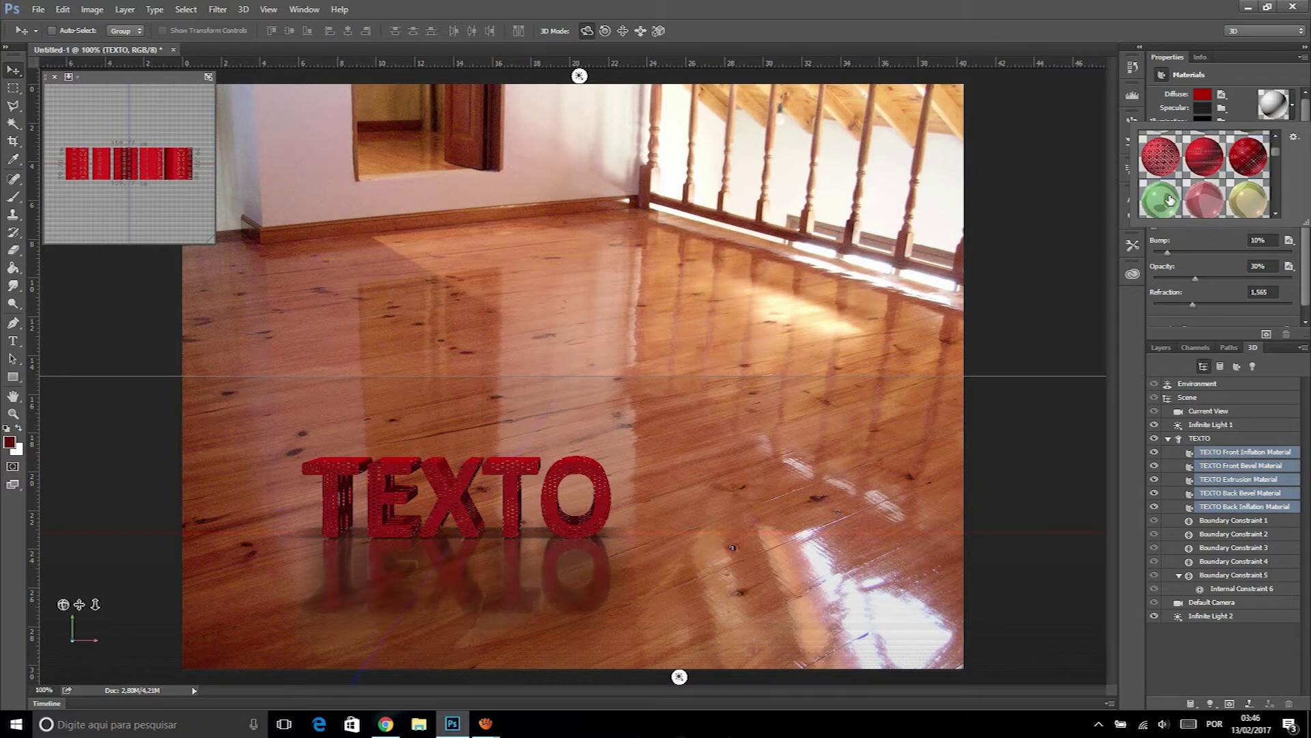
scroll(1274, 162, down, 1)
scroll(1275, 163, down, 3)
click(1213, 197)
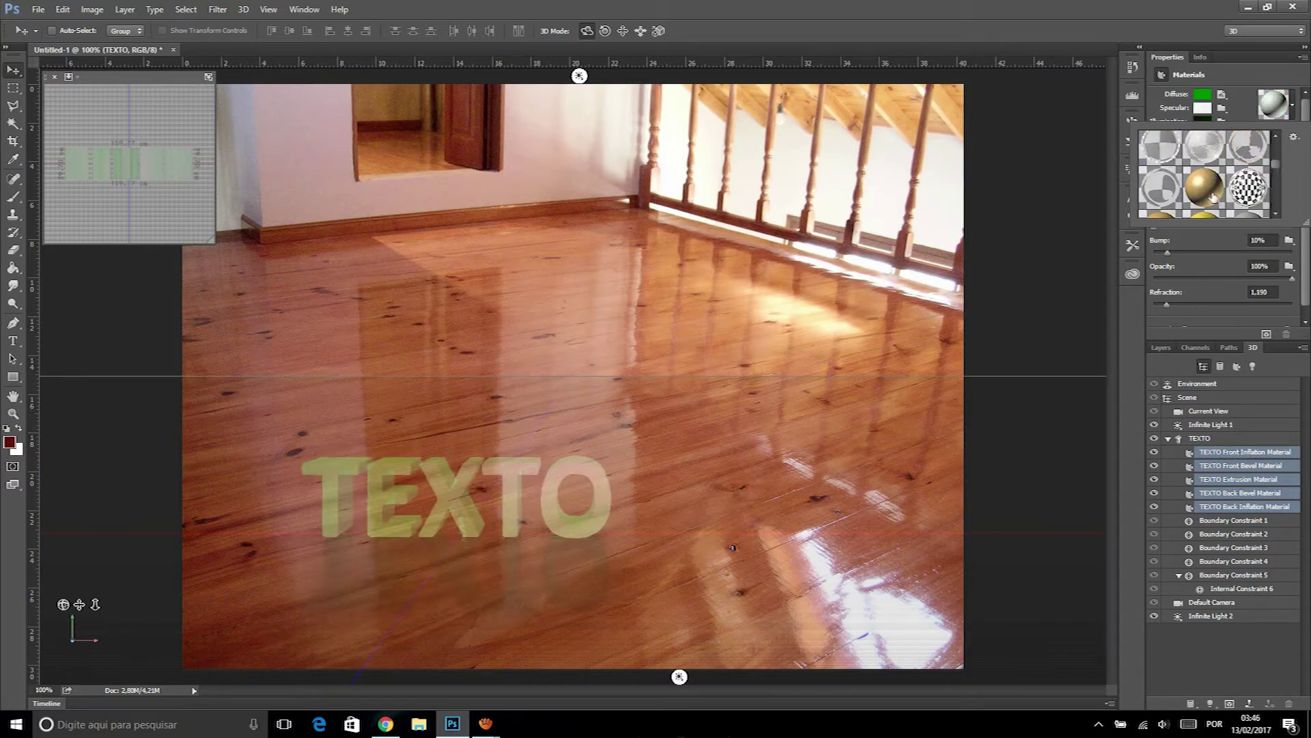
scroll(1277, 171, down, 1)
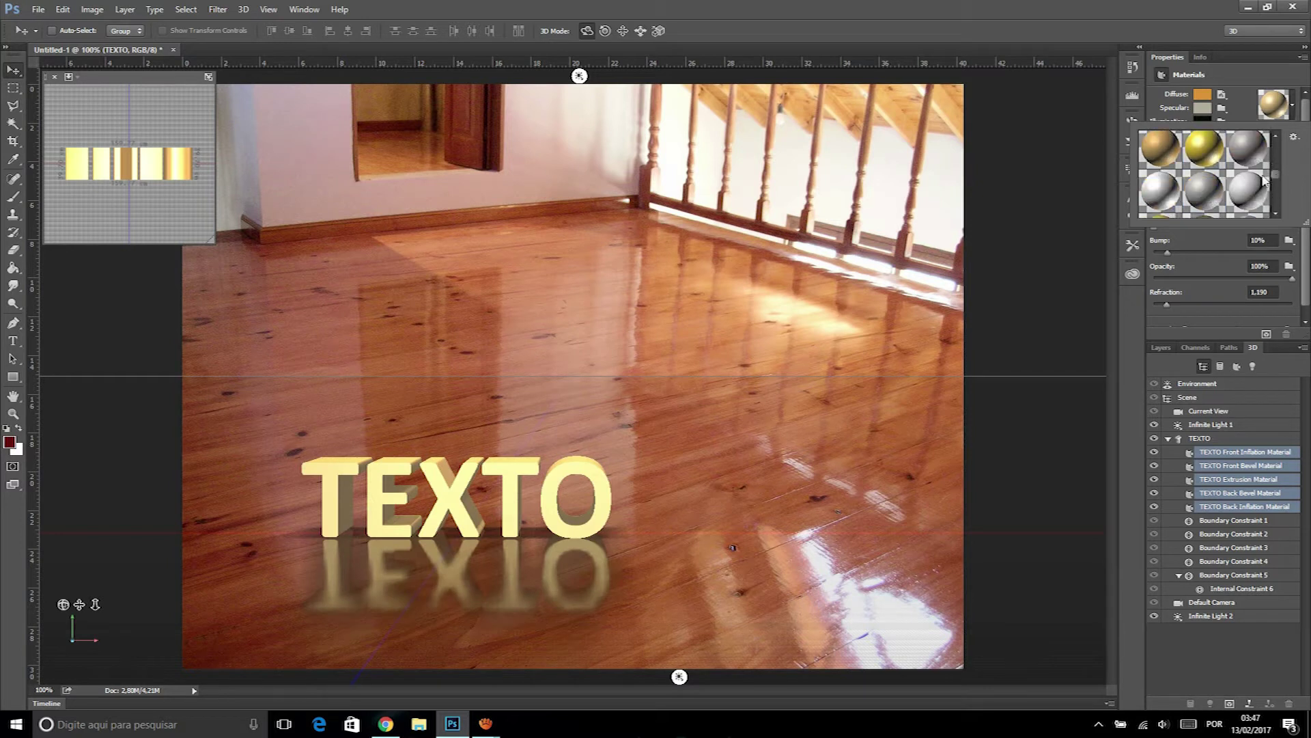
scroll(1248, 201, down, 1)
scroll(1248, 201, down, 1)
click(1213, 179)
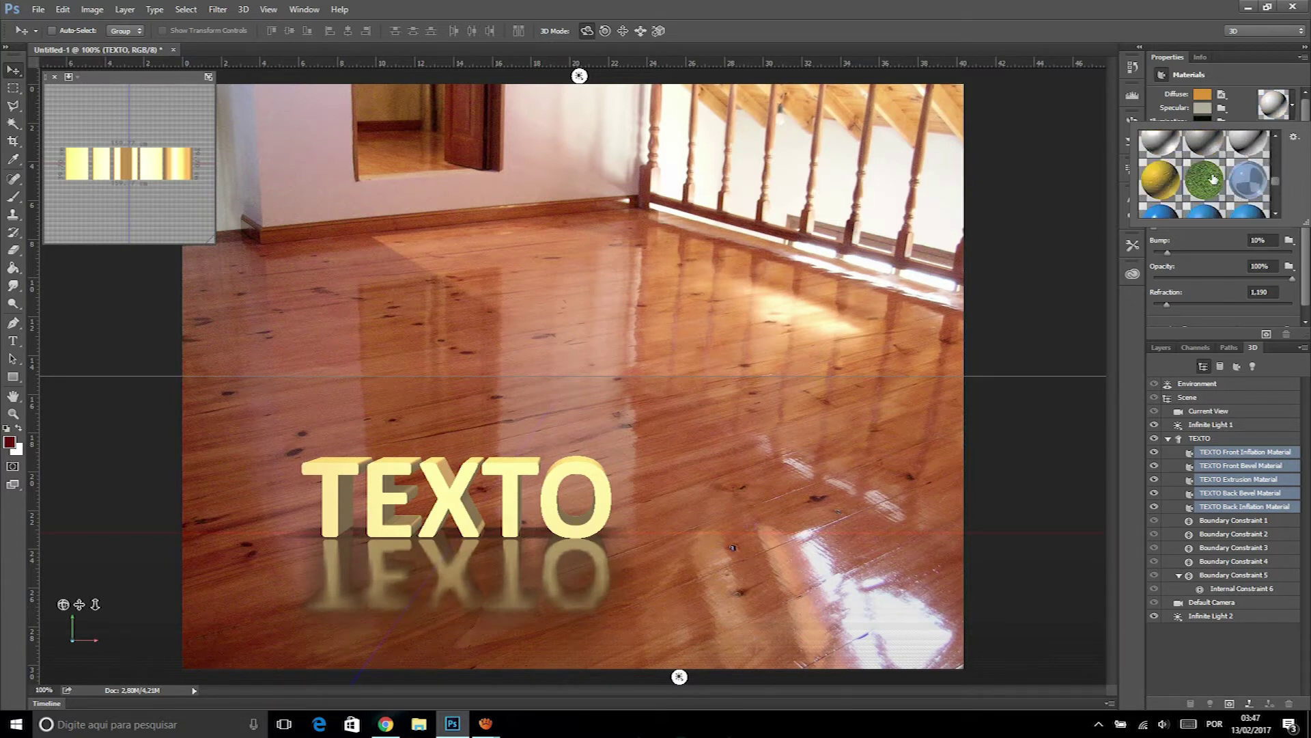
click(1172, 181)
Try blue glass, white, striped and wood presets, settling on the beige matte material with 60% bump.
click(1256, 188)
scroll(1276, 194, down, 1)
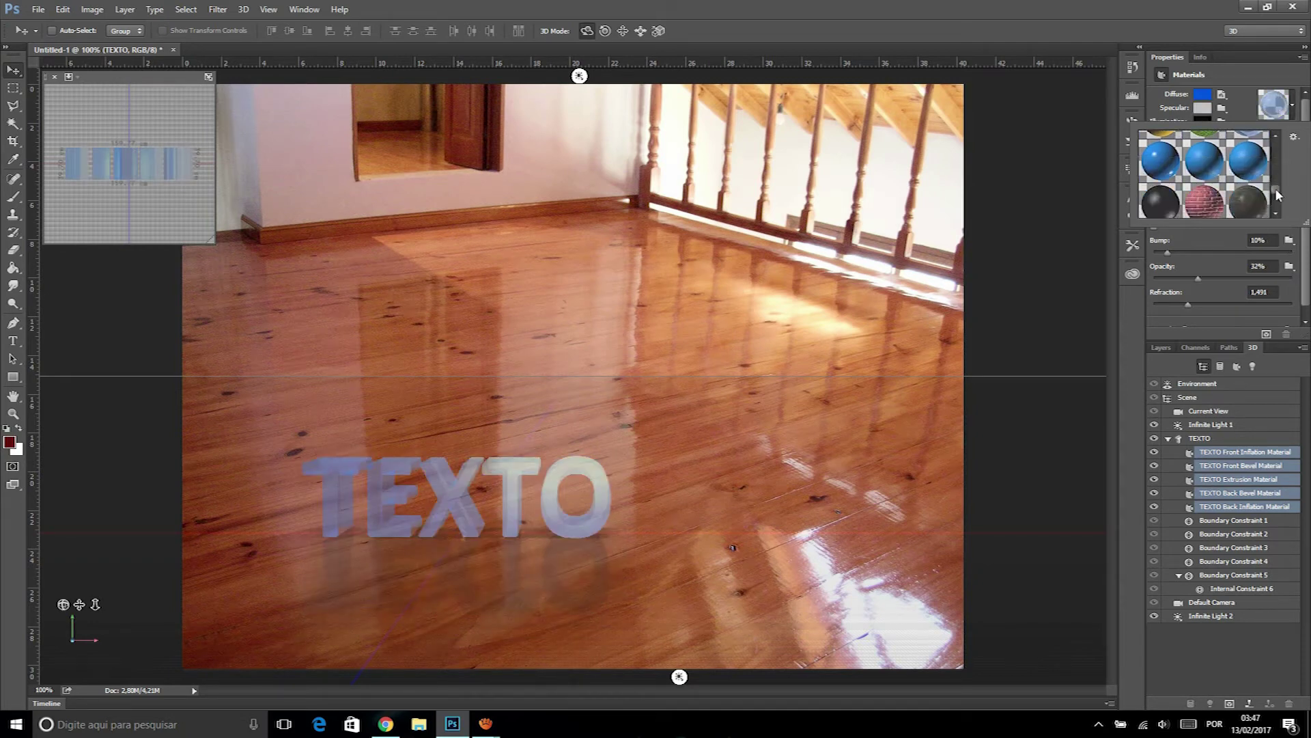
scroll(1278, 195, down, 1)
click(1207, 157)
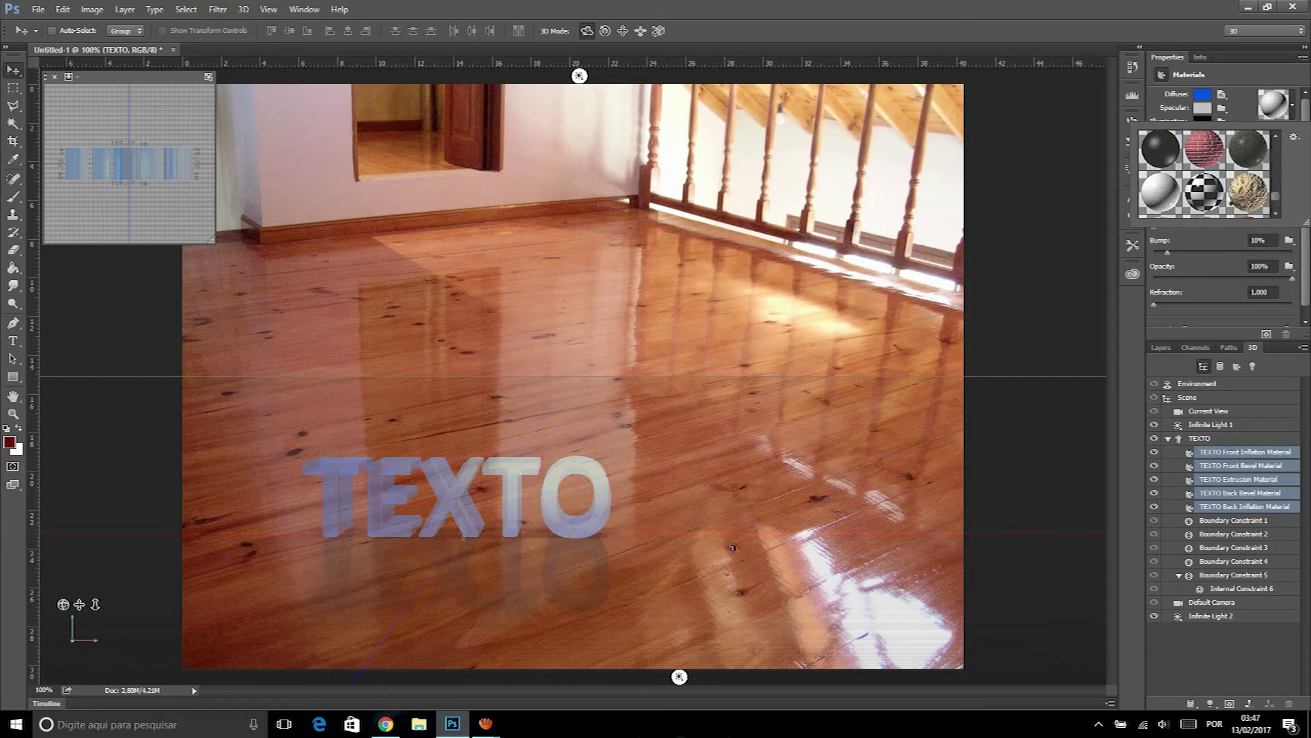
click(1211, 198)
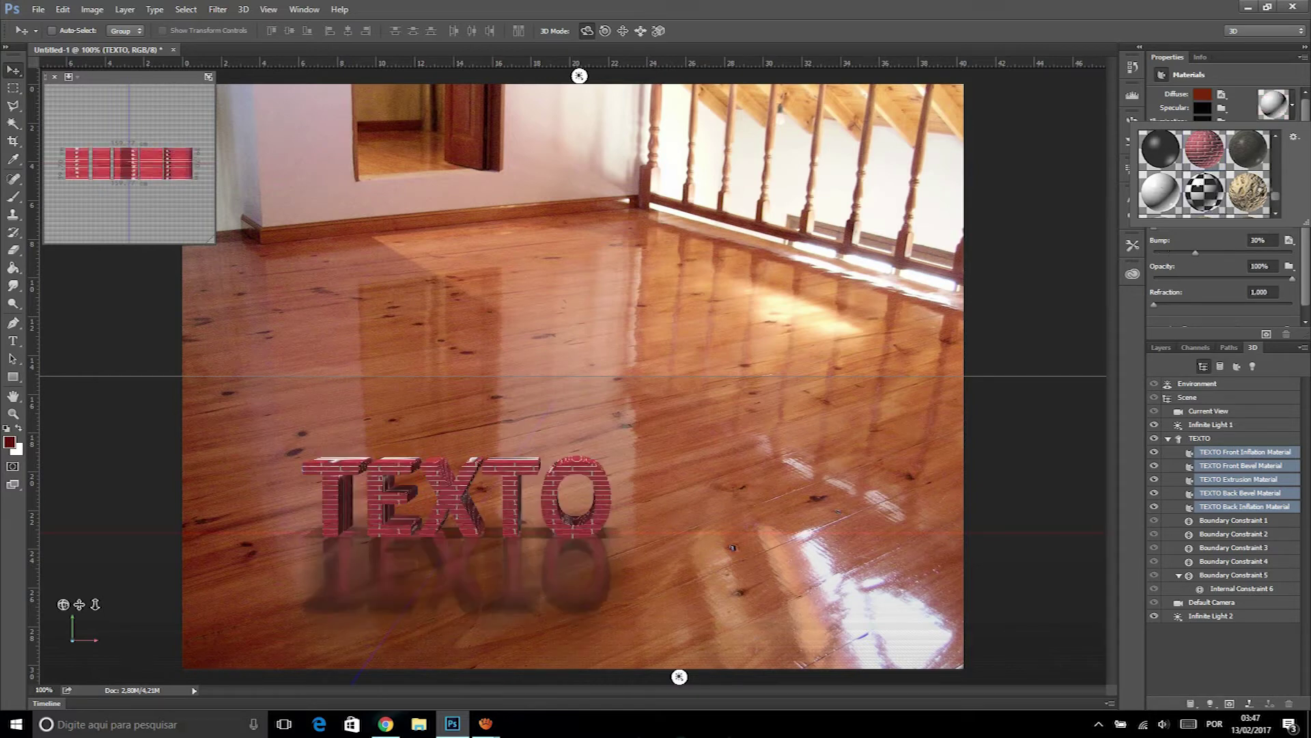
click(1263, 195)
scroll(1269, 198, down, 1)
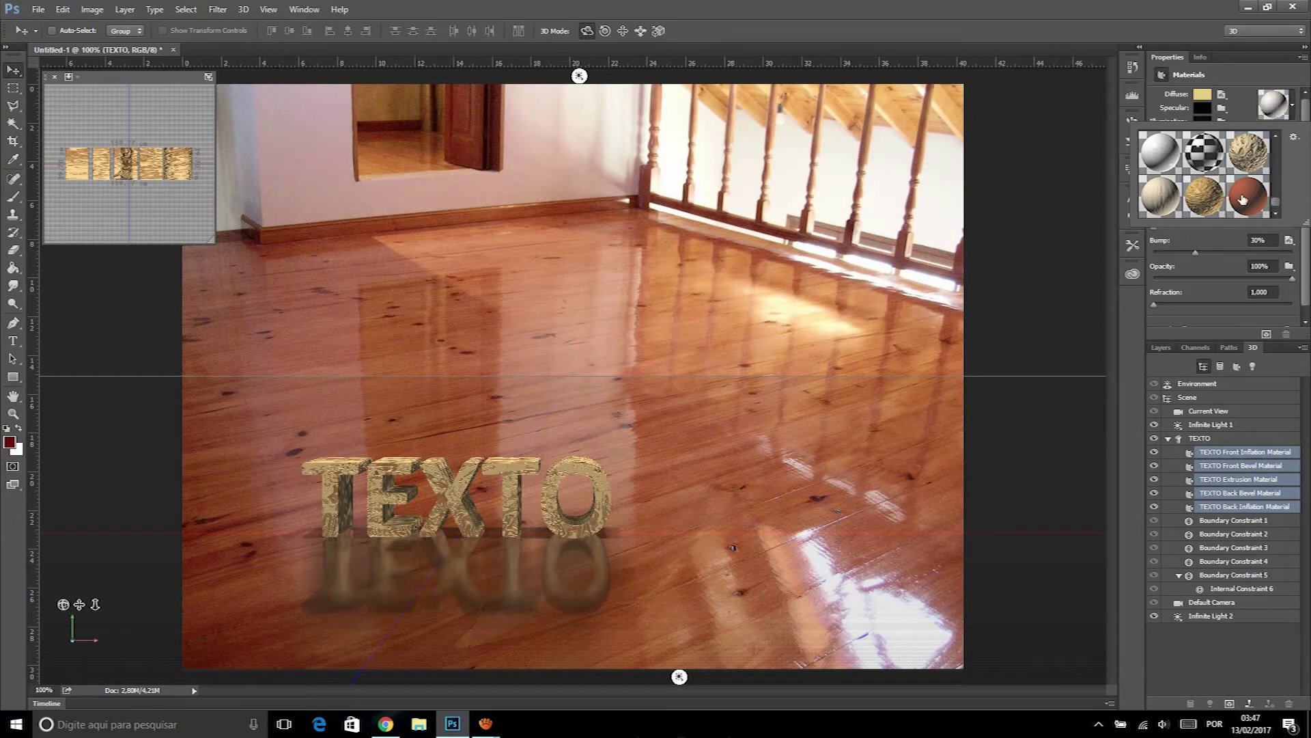
click(1243, 199)
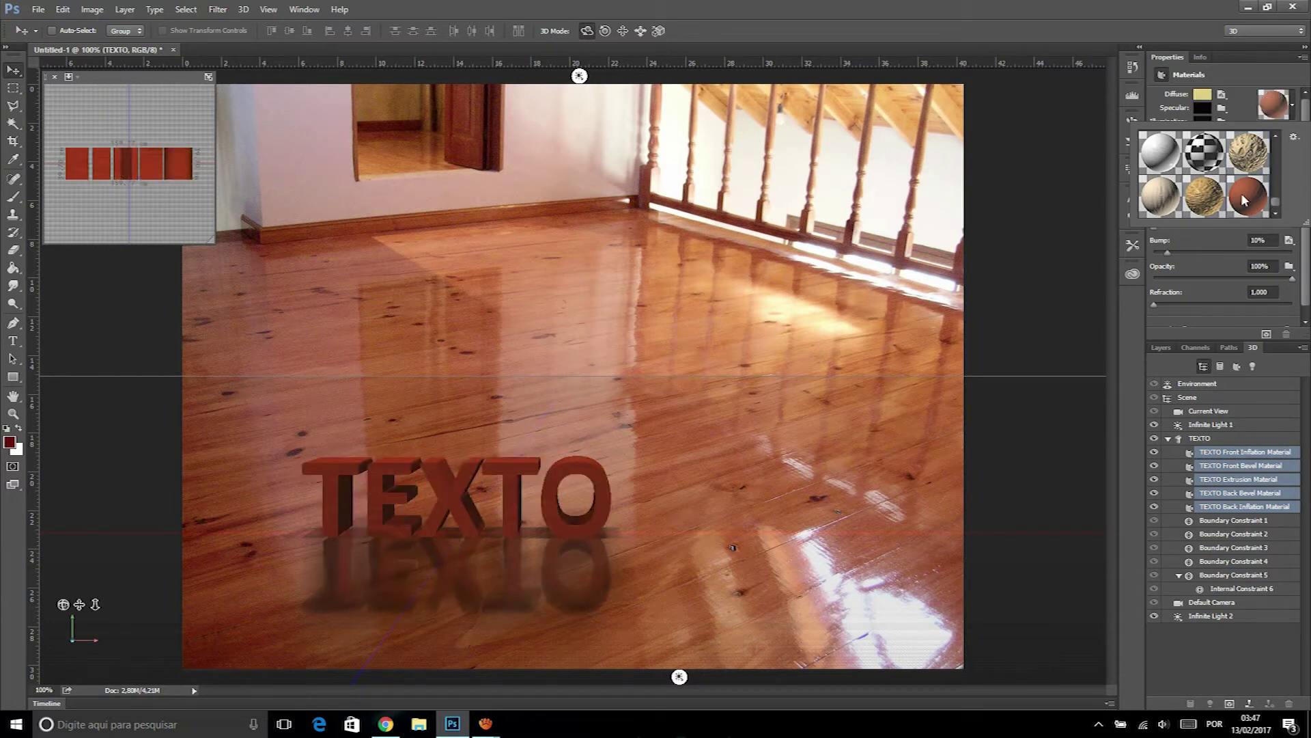
click(1161, 201)
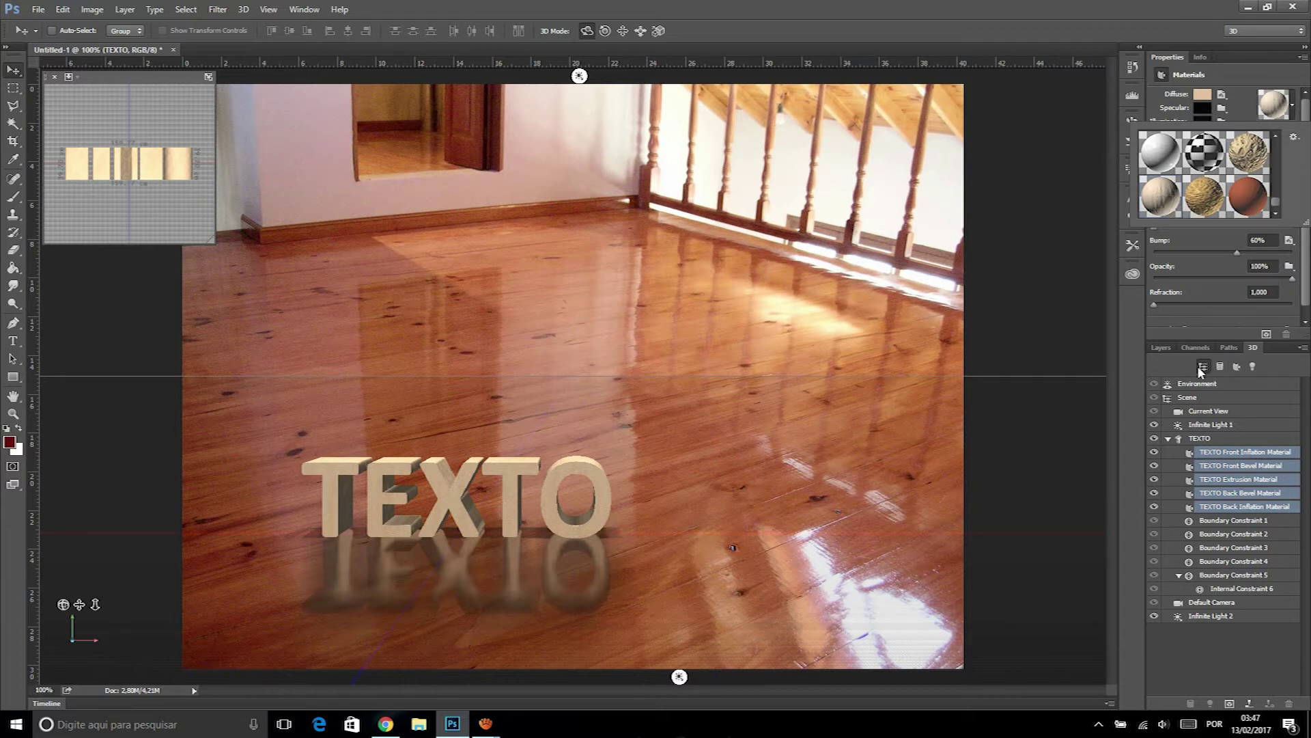
click(1202, 412)
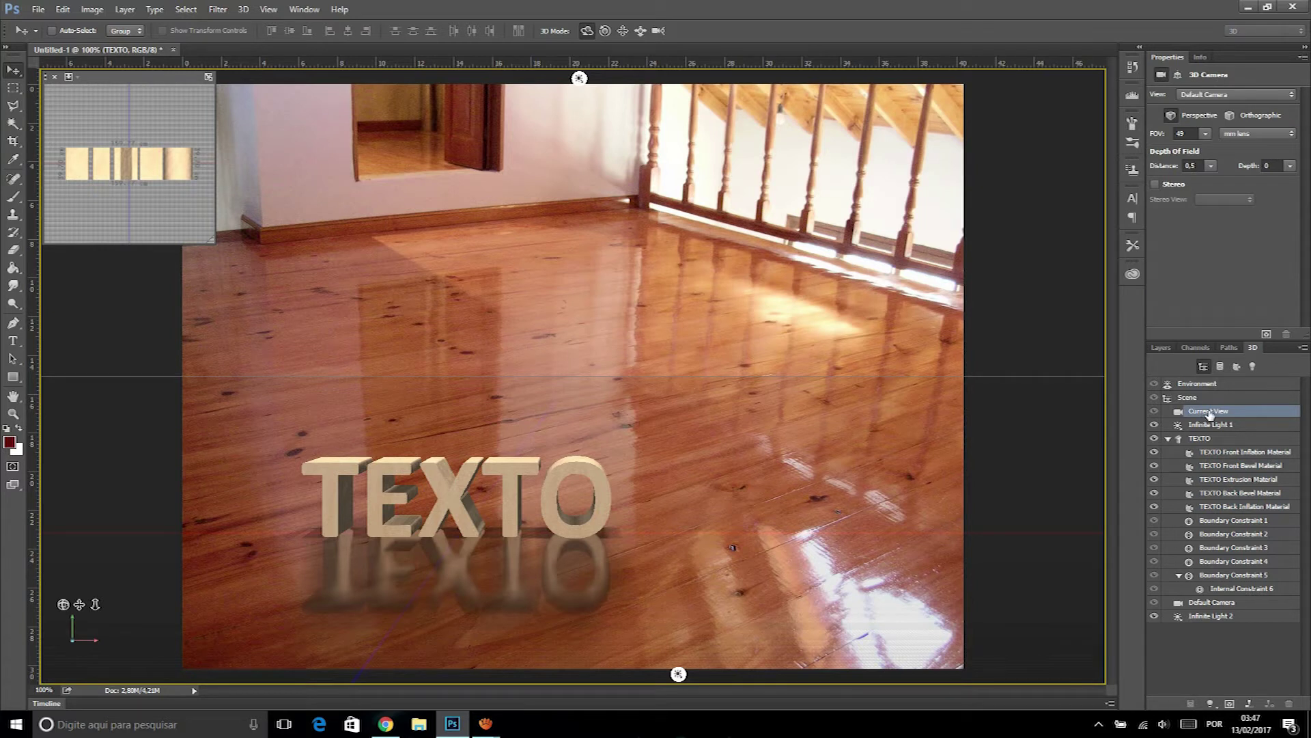
Open the Vanishing Point filter from the Filter menu.
click(220, 9)
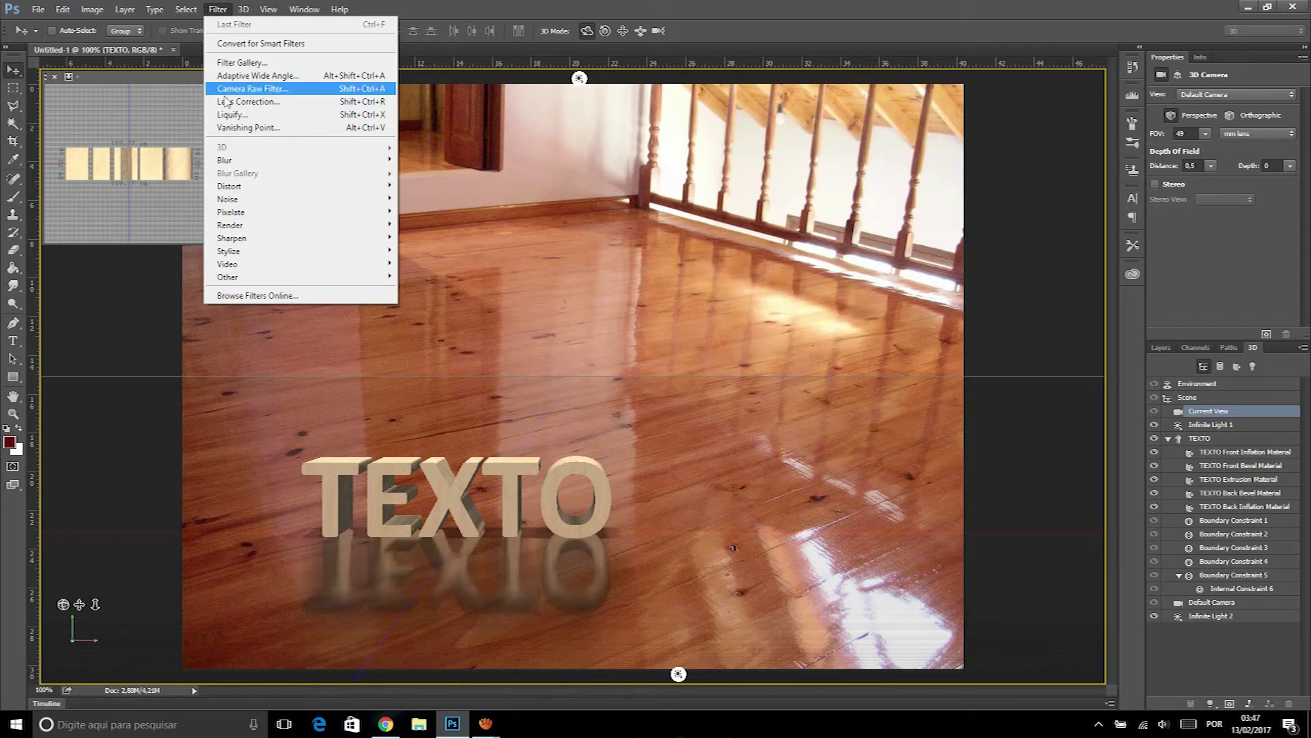
click(240, 130)
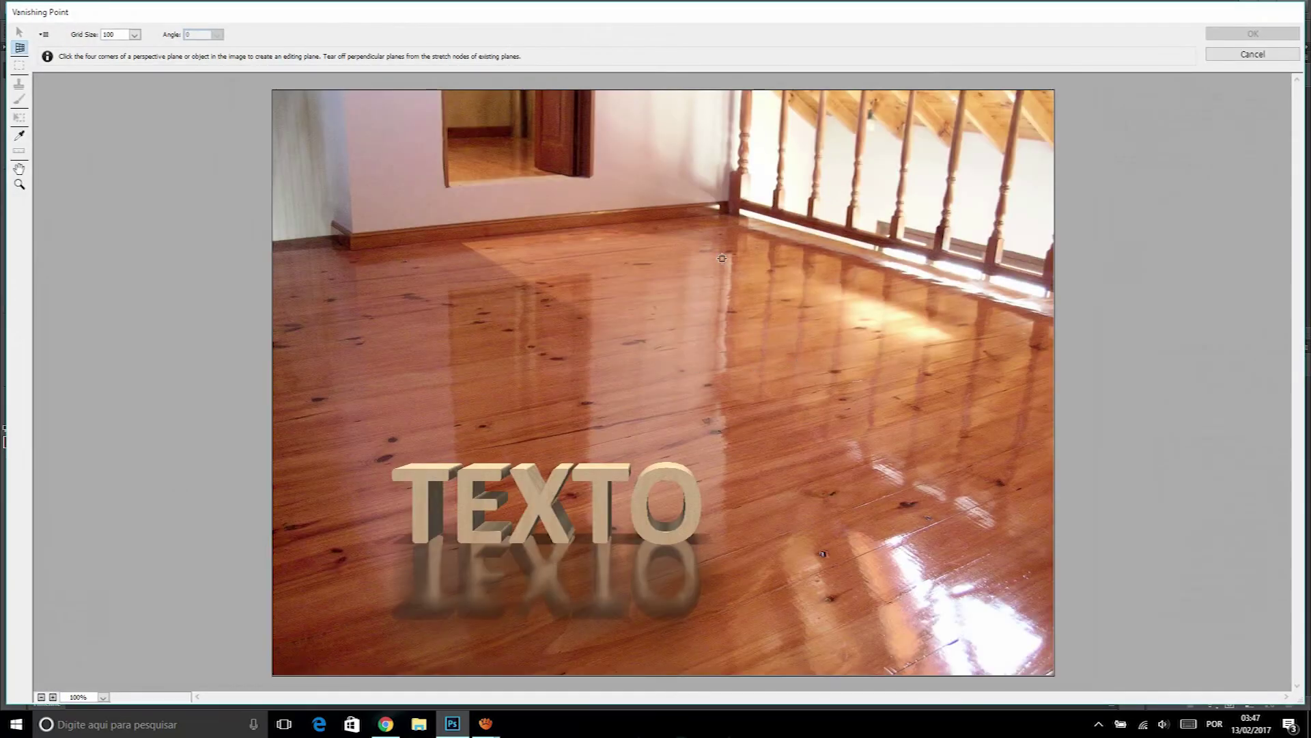
Draw a four-corner perspective plane matching the wooden floor.
click(723, 221)
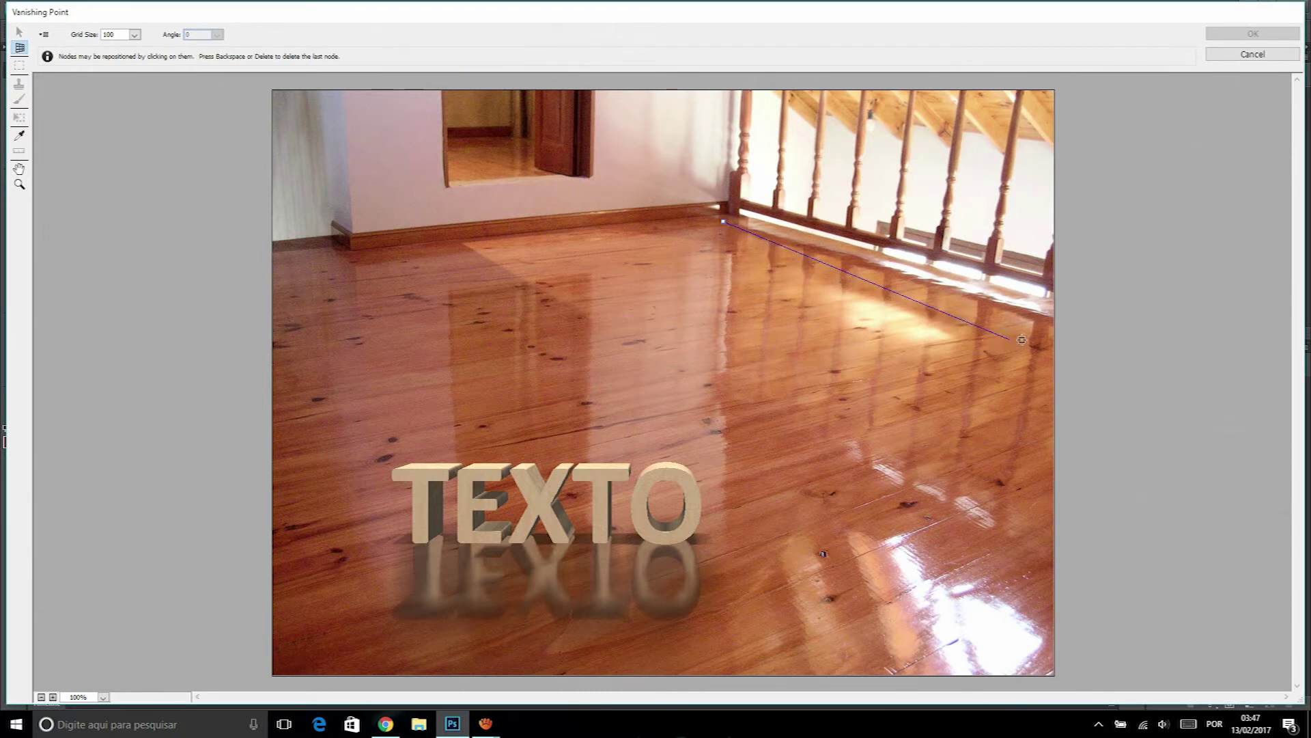
click(1048, 325)
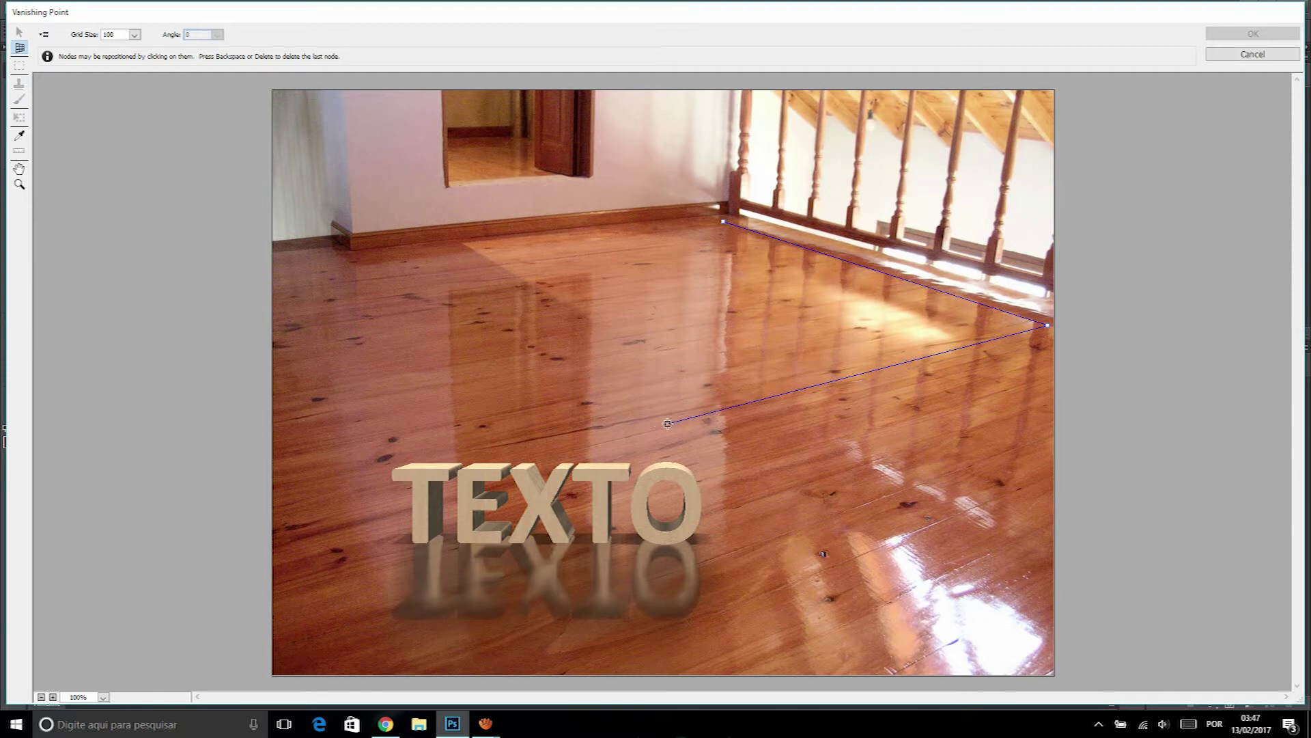
click(412, 505)
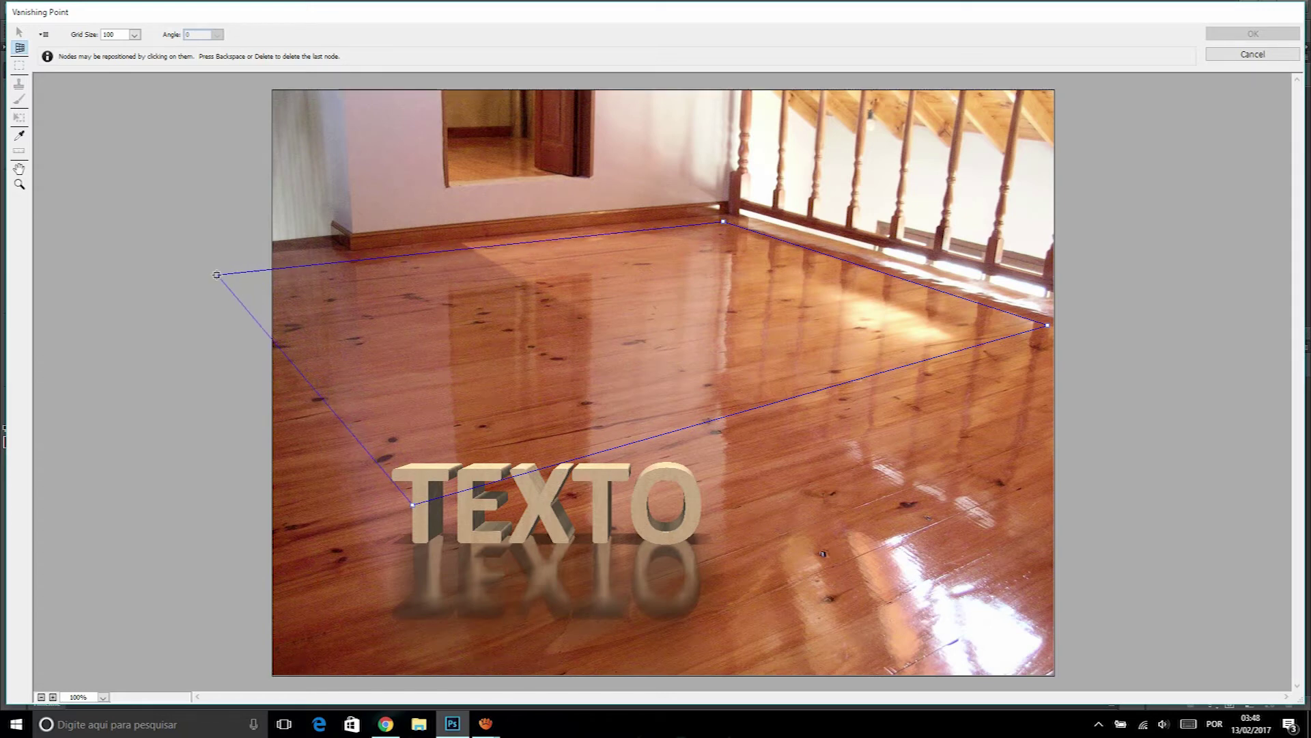
key(v)
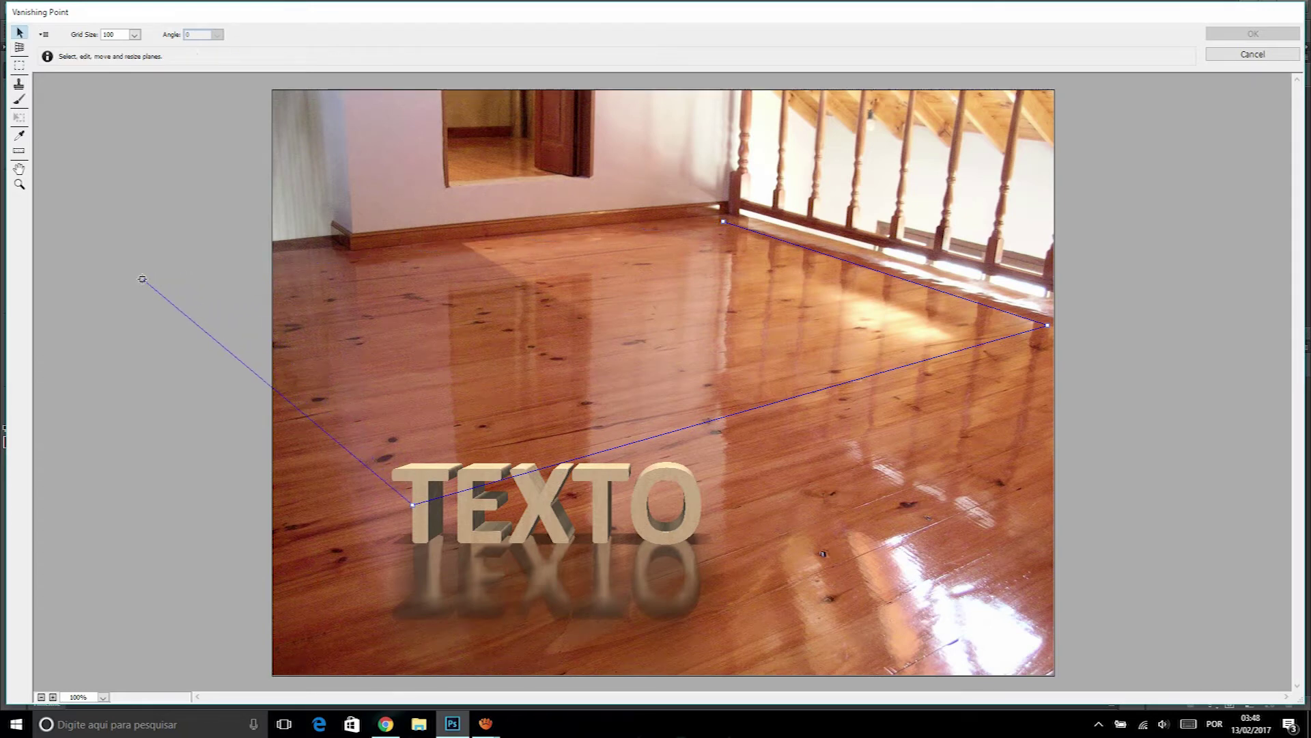
click(142, 279)
Stretch the floor grid's edges outward to cover the whole floor and apply it.
drag(252, 372, 68, 384)
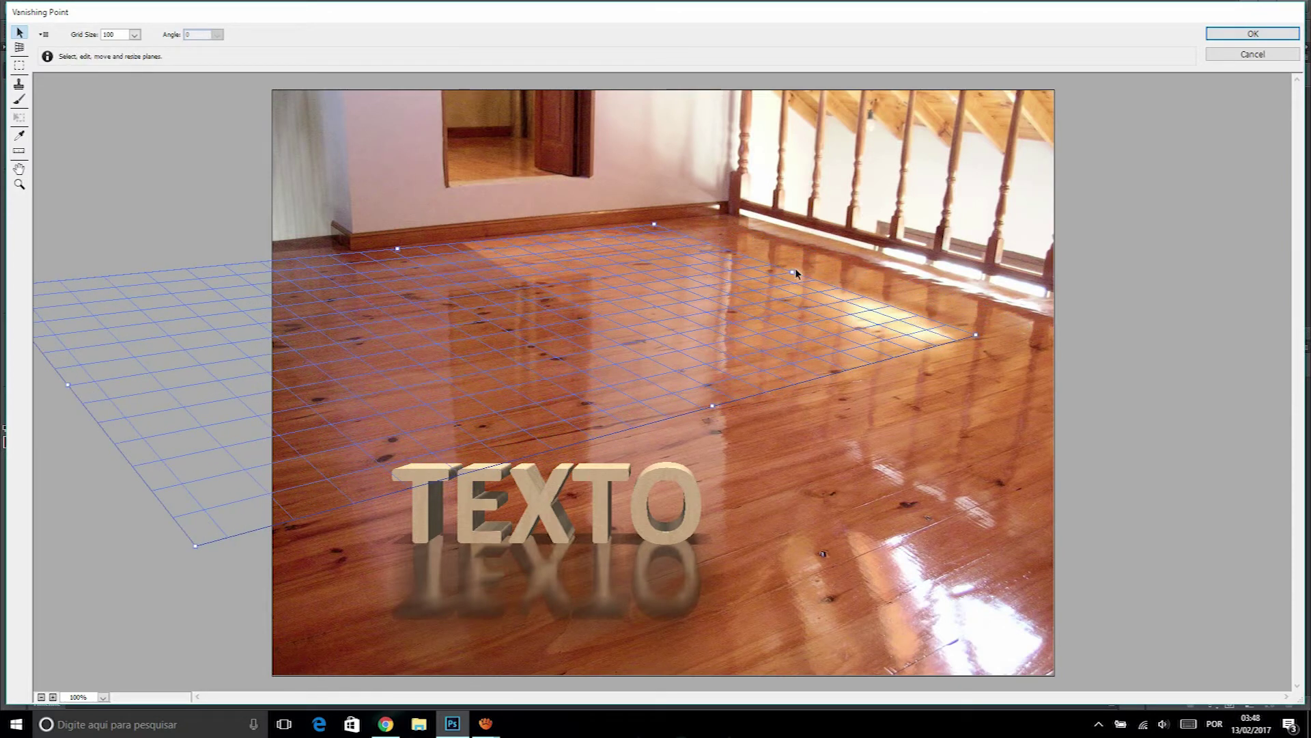
drag(793, 272, 887, 259)
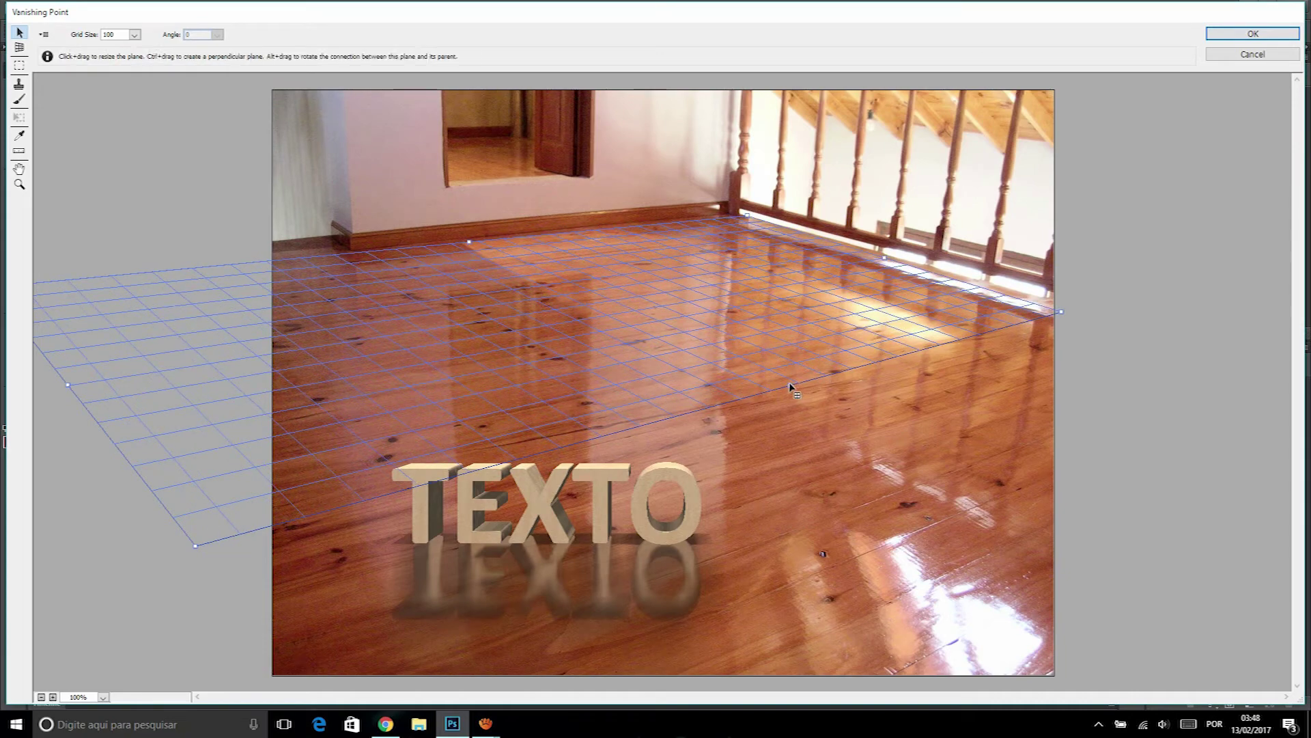
drag(790, 387, 1149, 665)
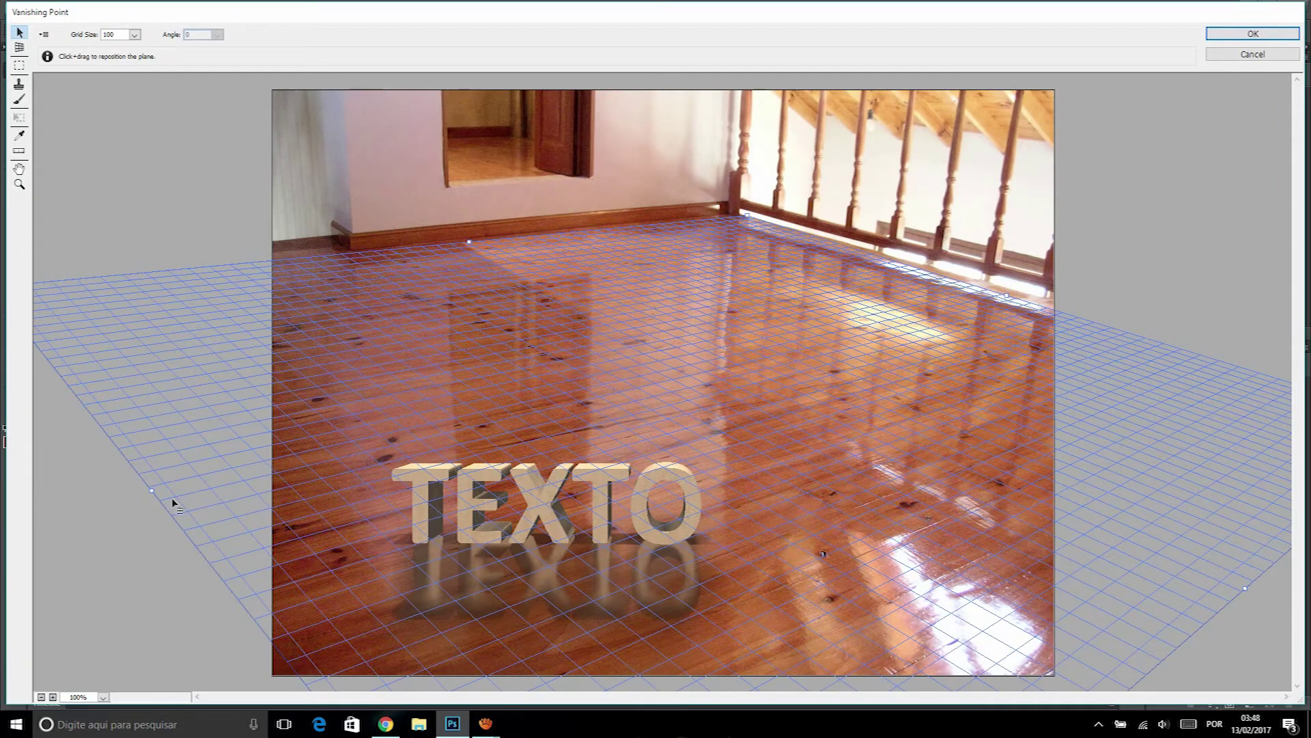
drag(152, 491, 126, 496)
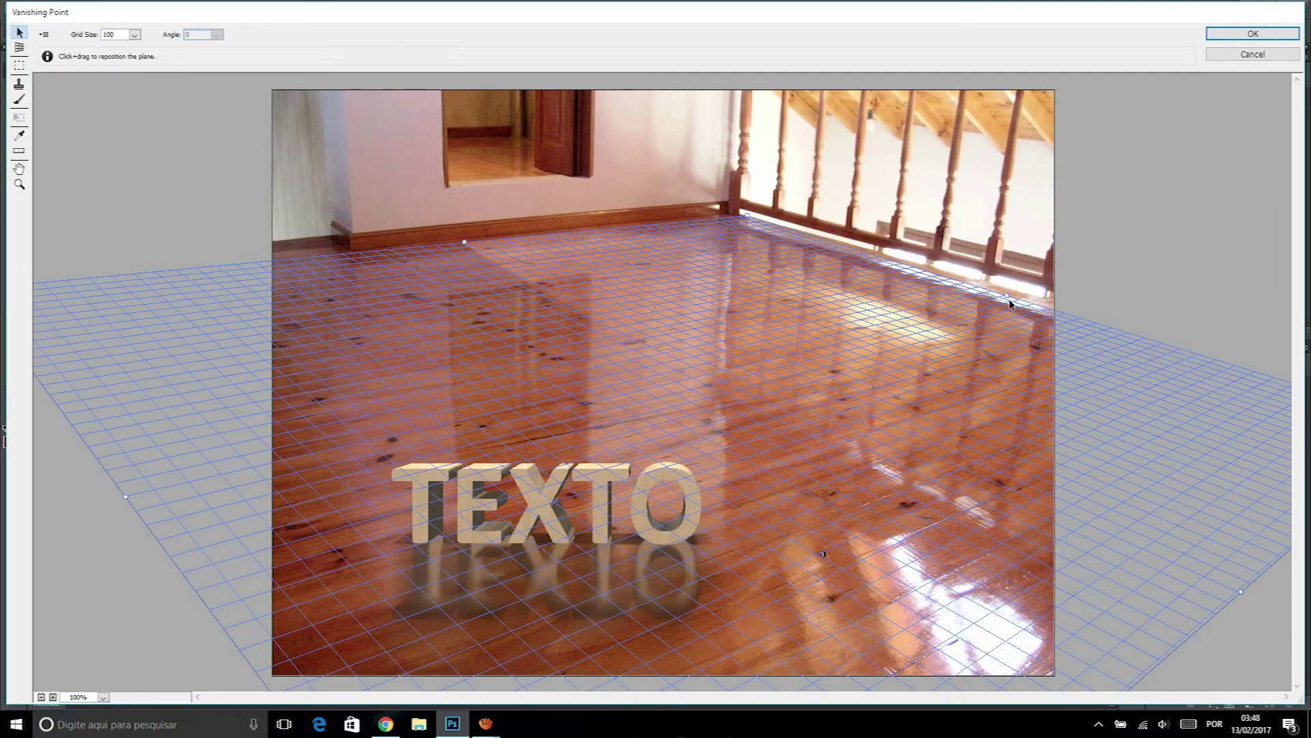
drag(1008, 296, 1018, 292)
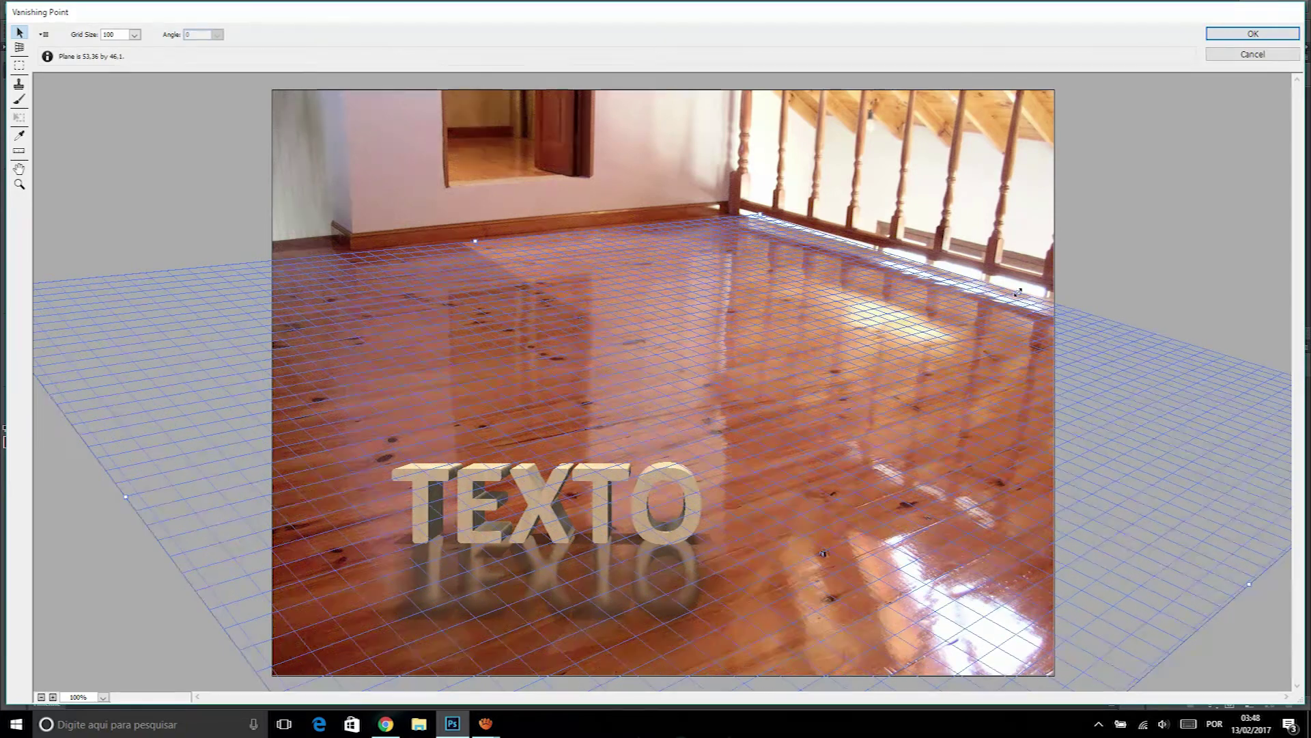
click(1252, 33)
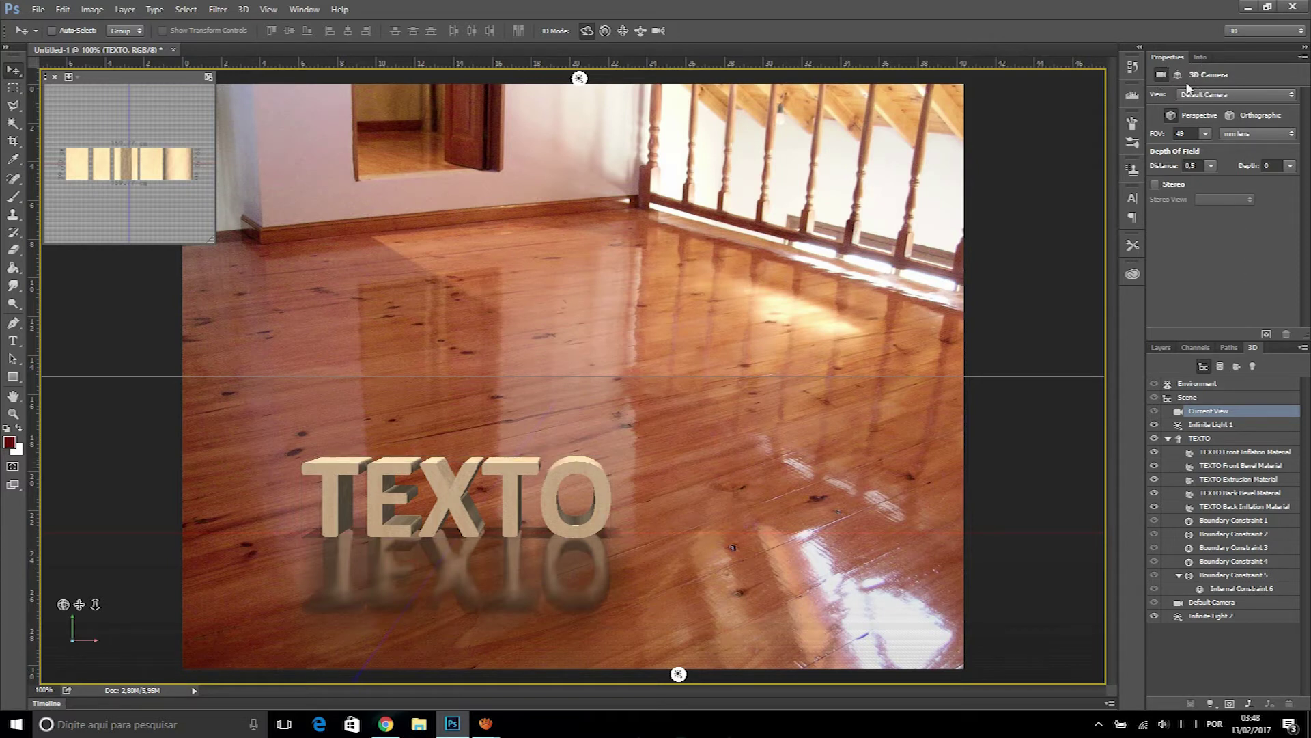
Set the 3D camera to Vanishing Point Grid, then orbit and pan TEXTO into the floor's perspective.
click(1204, 96)
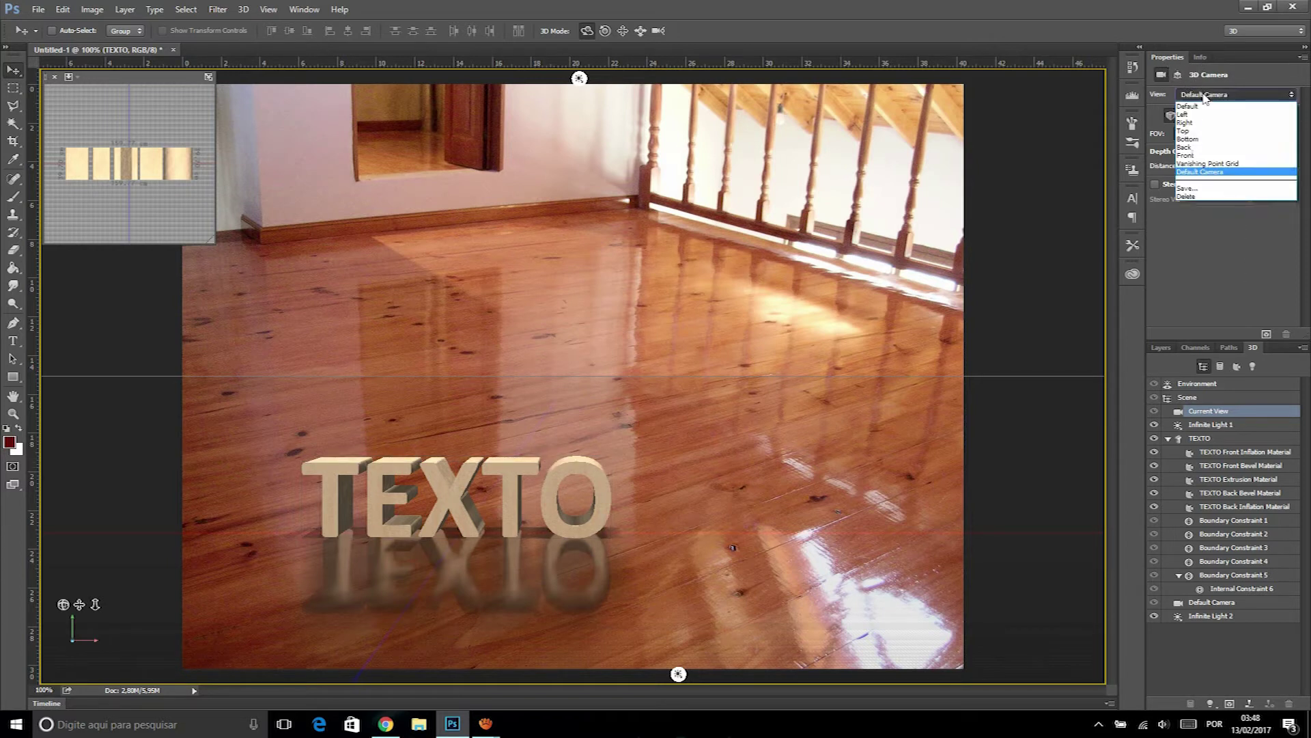
click(1198, 165)
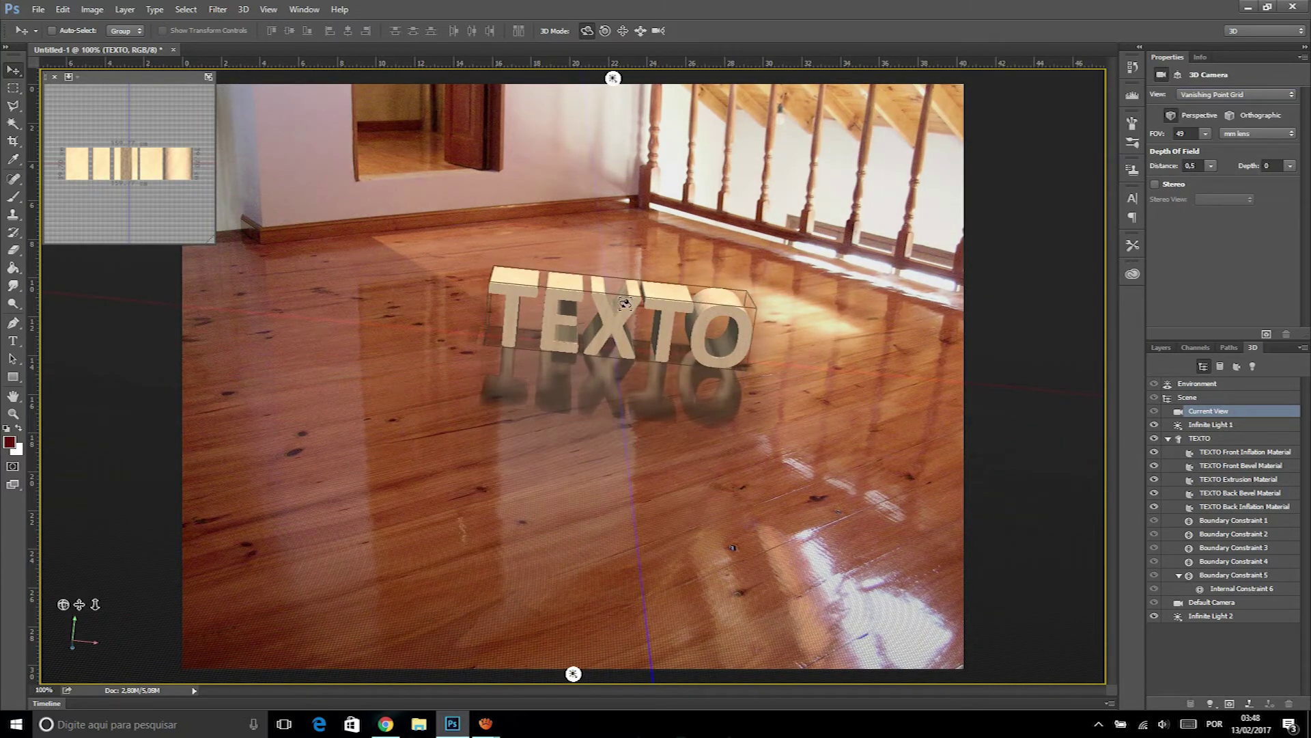
mouse_move(733, 311)
mouse_down()
mouse_move(679, 314)
mouse_move(897, 364)
mouse_move(879, 369)
mouse_up()
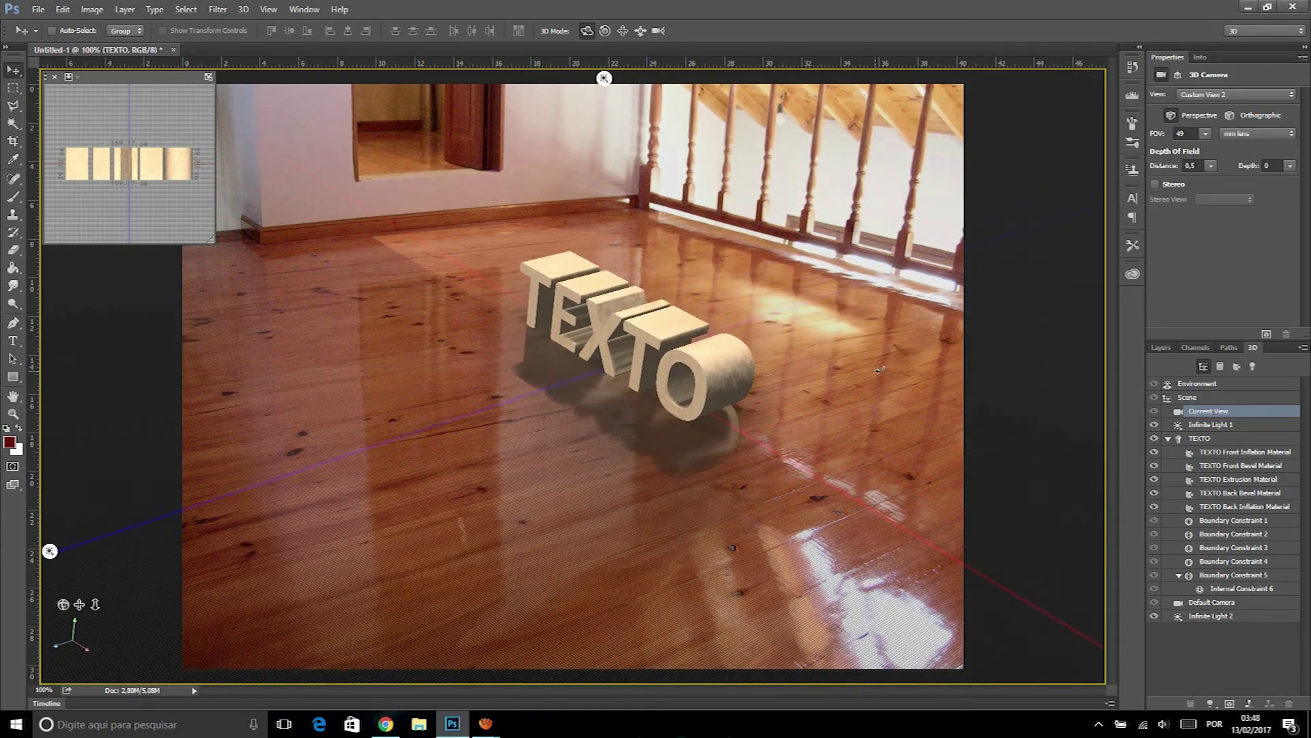
drag(618, 350, 591, 321)
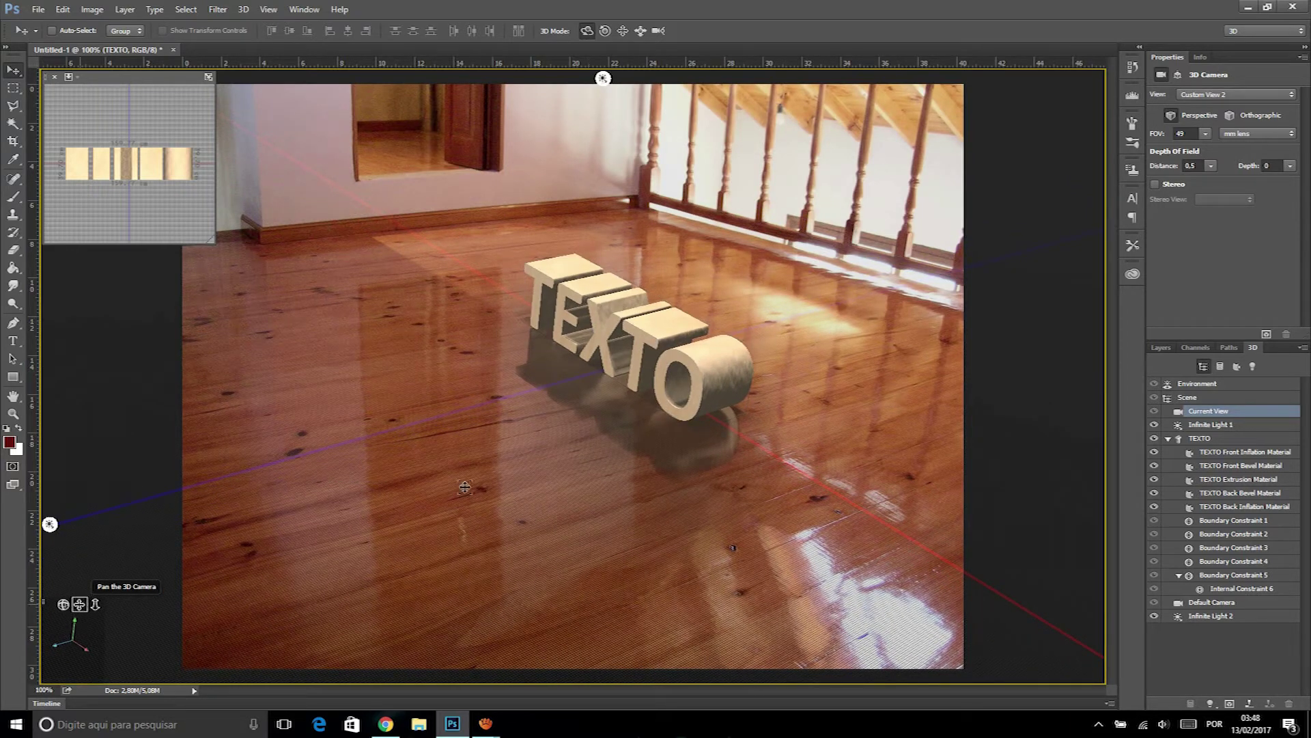
mouse_move(642, 350)
mouse_down()
mouse_move(645, 367)
mouse_move(634, 354)
mouse_move(685, 357)
mouse_up()
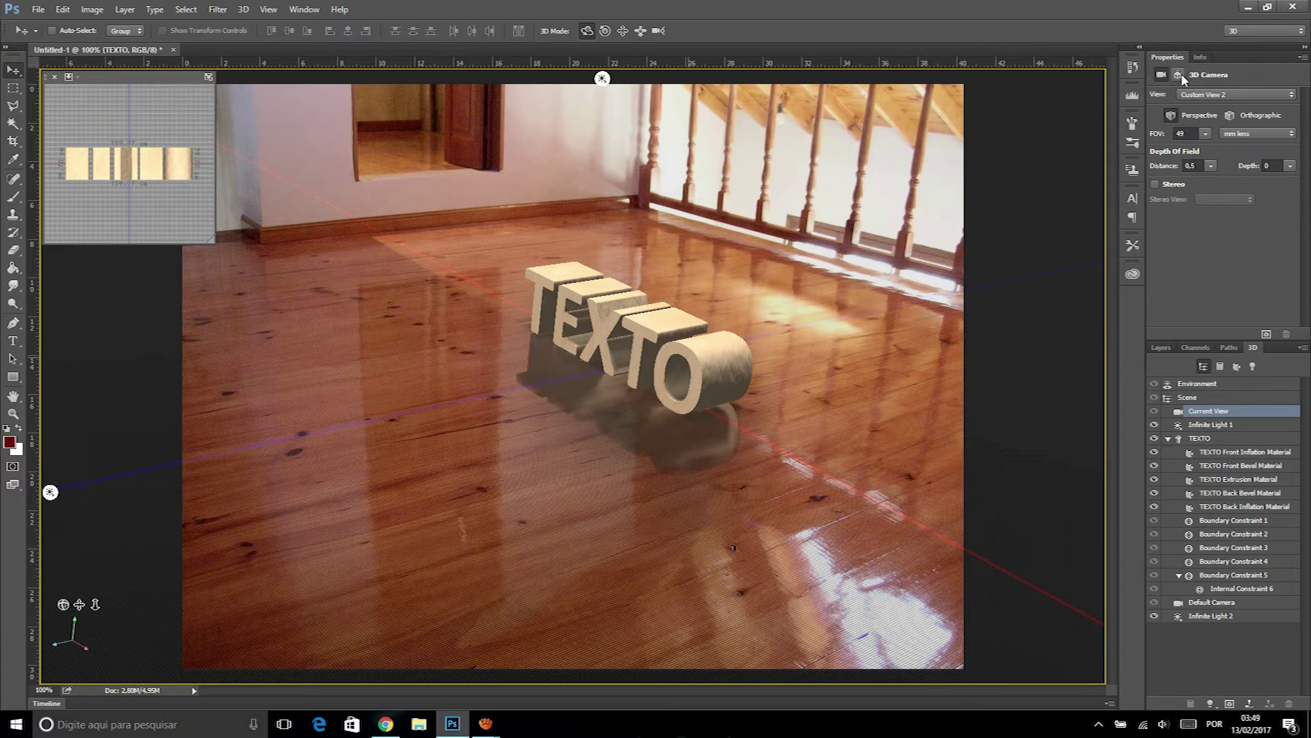
Show TEXTO's coordinates in centimeters and scale the lettering up with the gizmo.
click(1178, 75)
click(1206, 97)
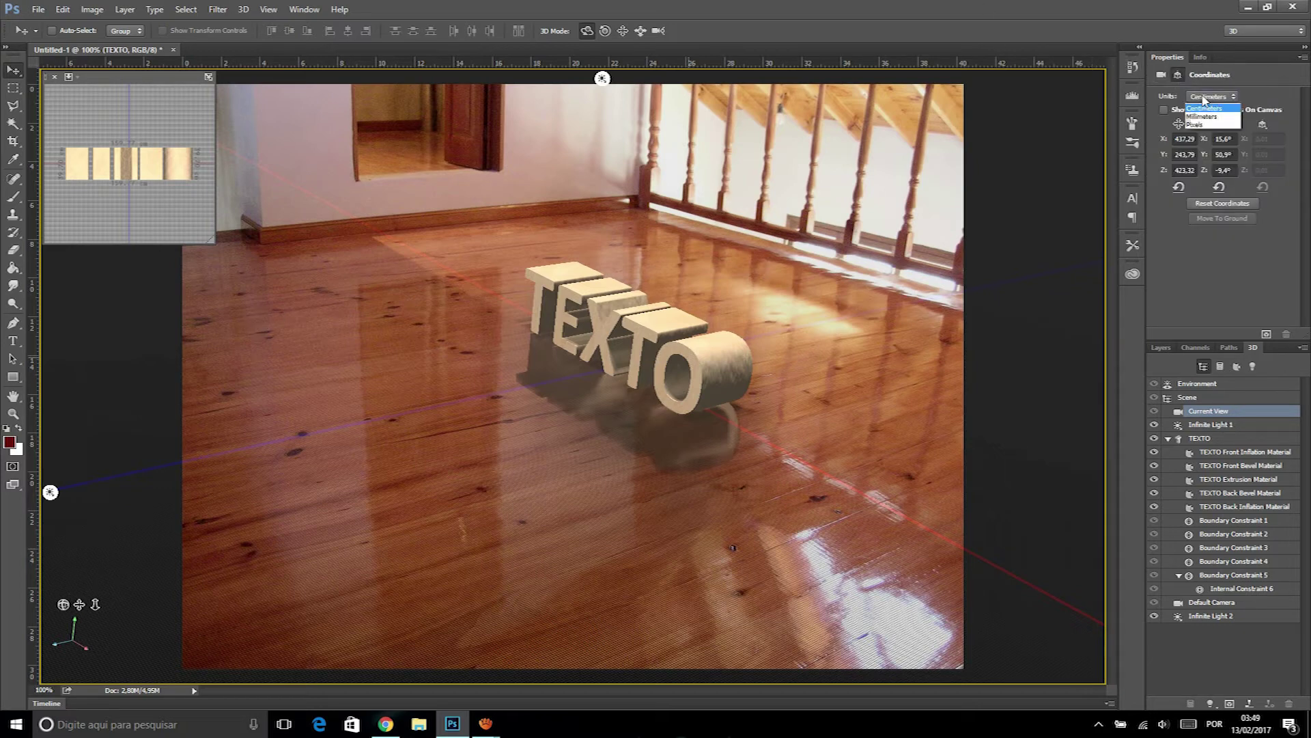
click(1198, 75)
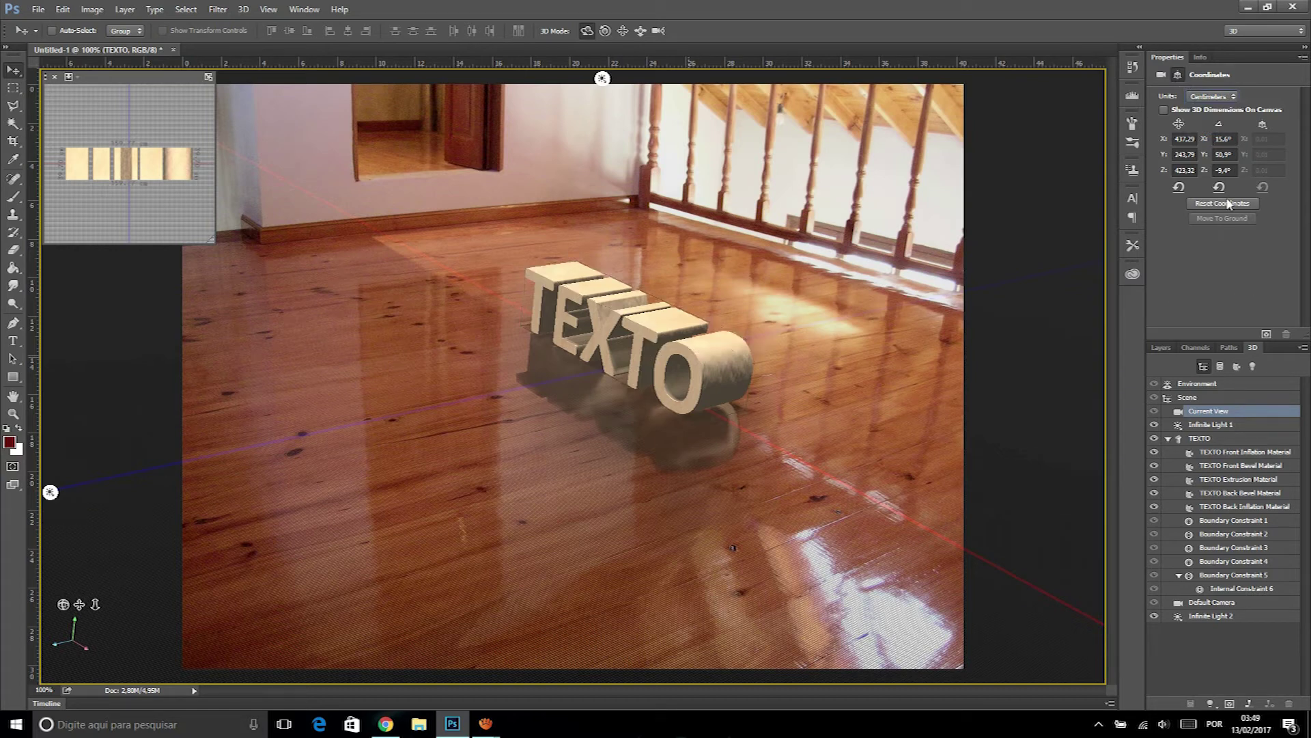
click(645, 326)
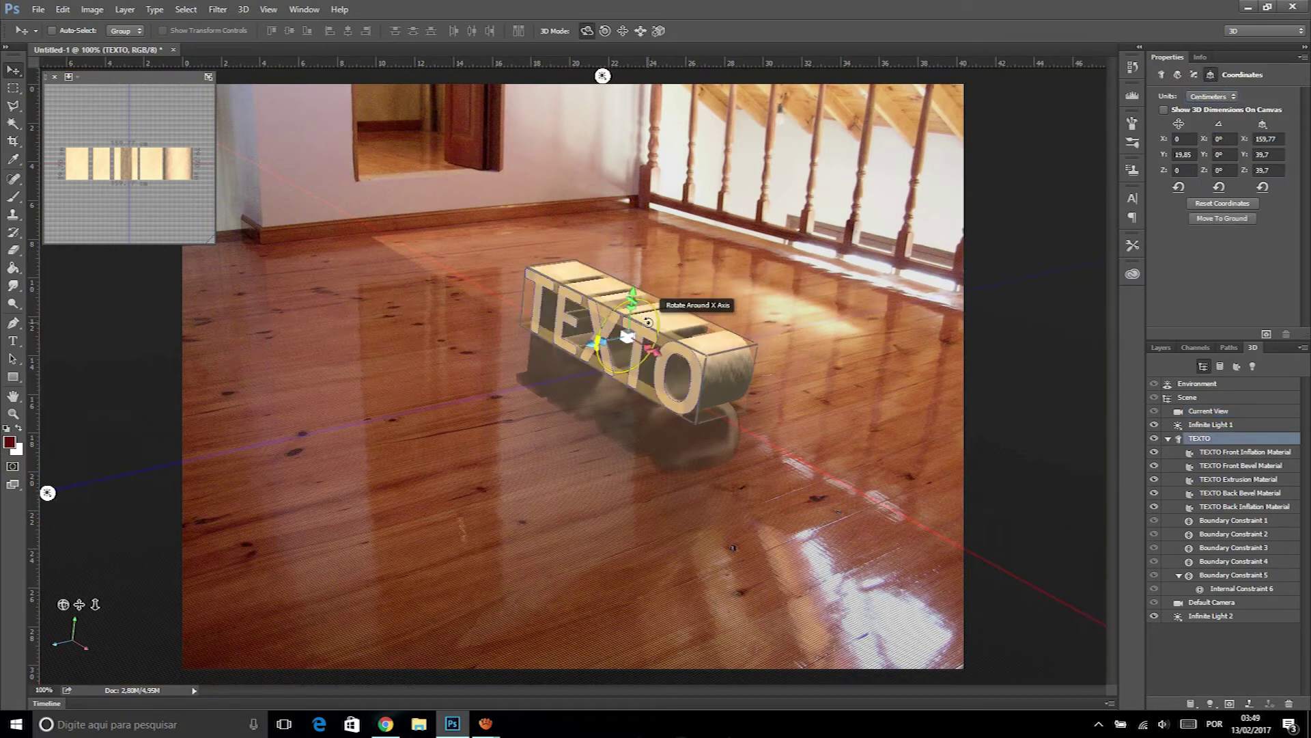
mouse_move(628, 338)
mouse_down()
mouse_move(622, 323)
mouse_move(918, 299)
mouse_up()
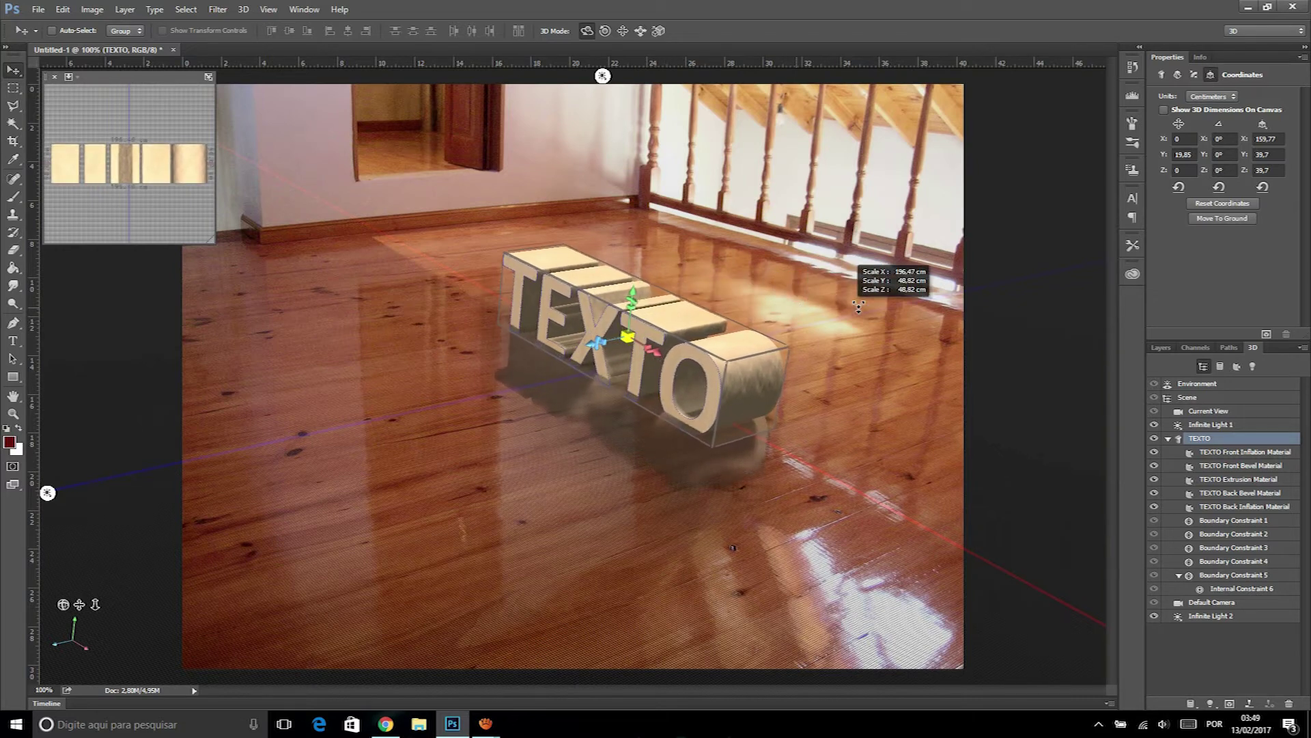
drag(918, 299, 627, 319)
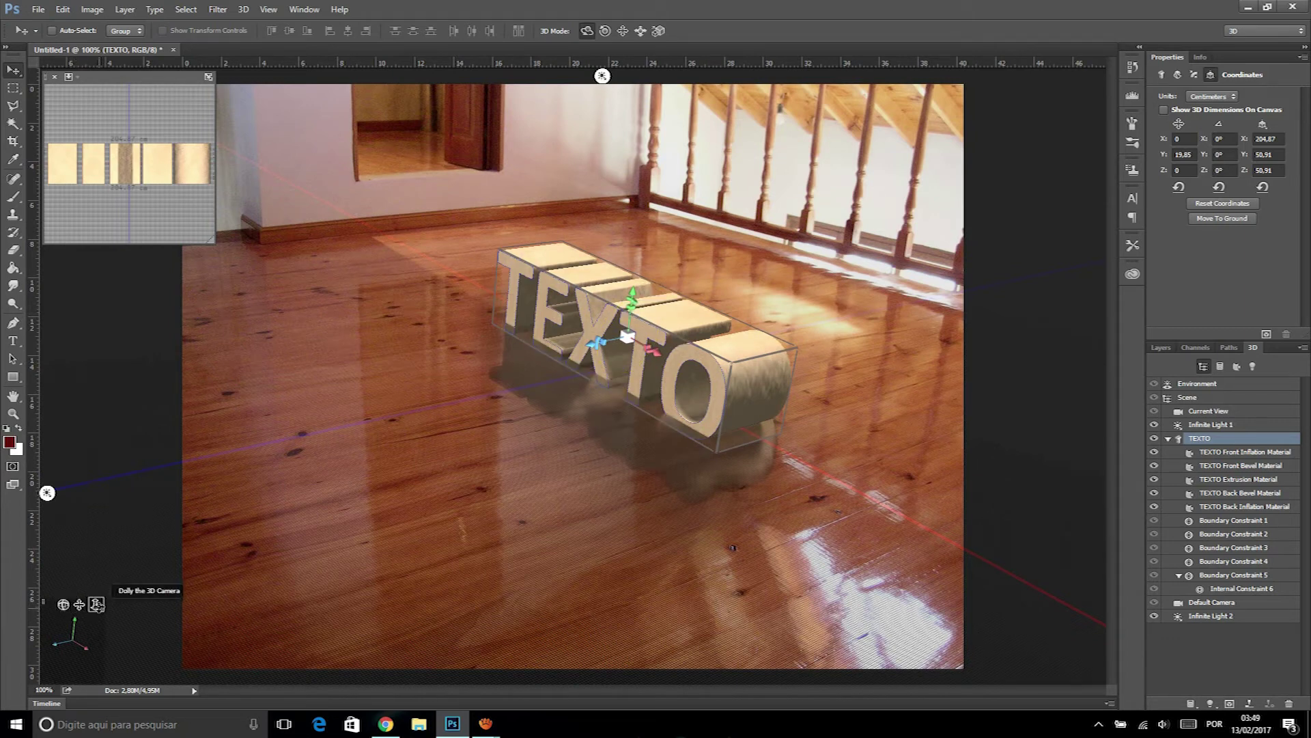
drag(627, 336, 538, 383)
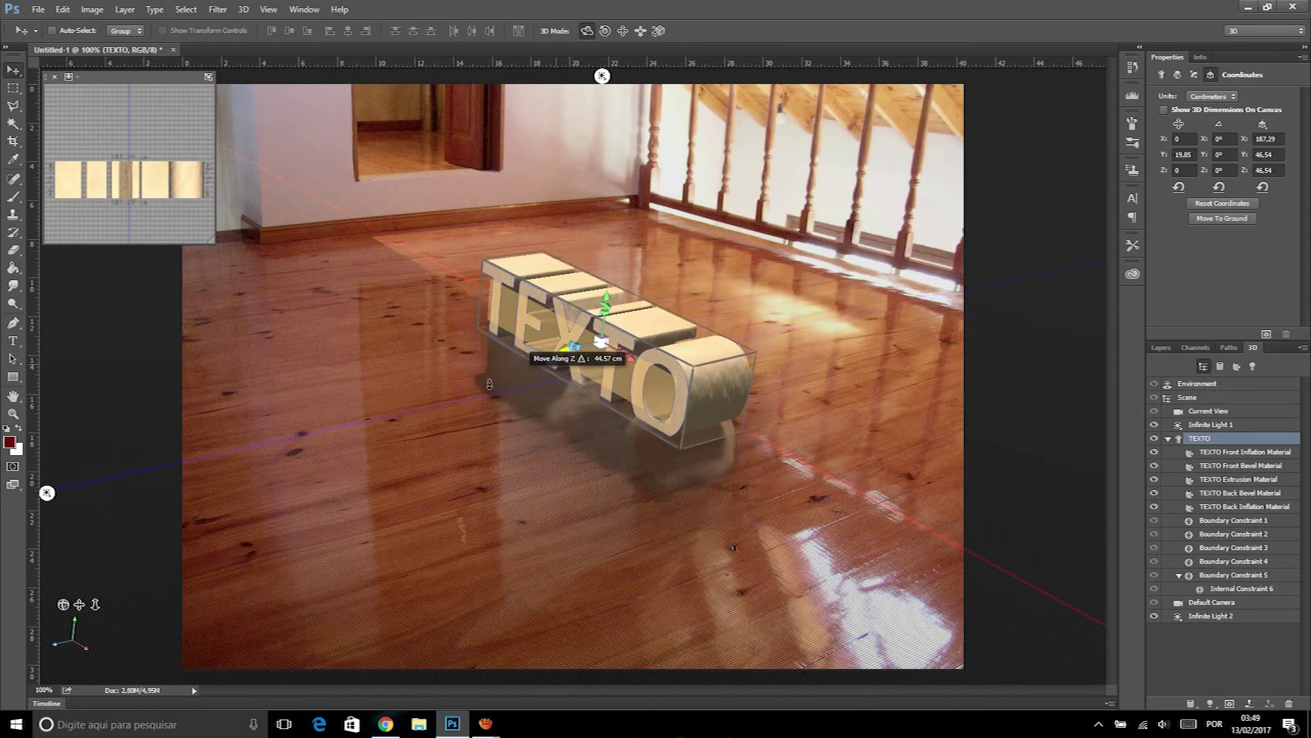
Drop TEXTO to the ground and slide it 140.88 cm along X toward the lower right.
drag(537, 383, 537, 383)
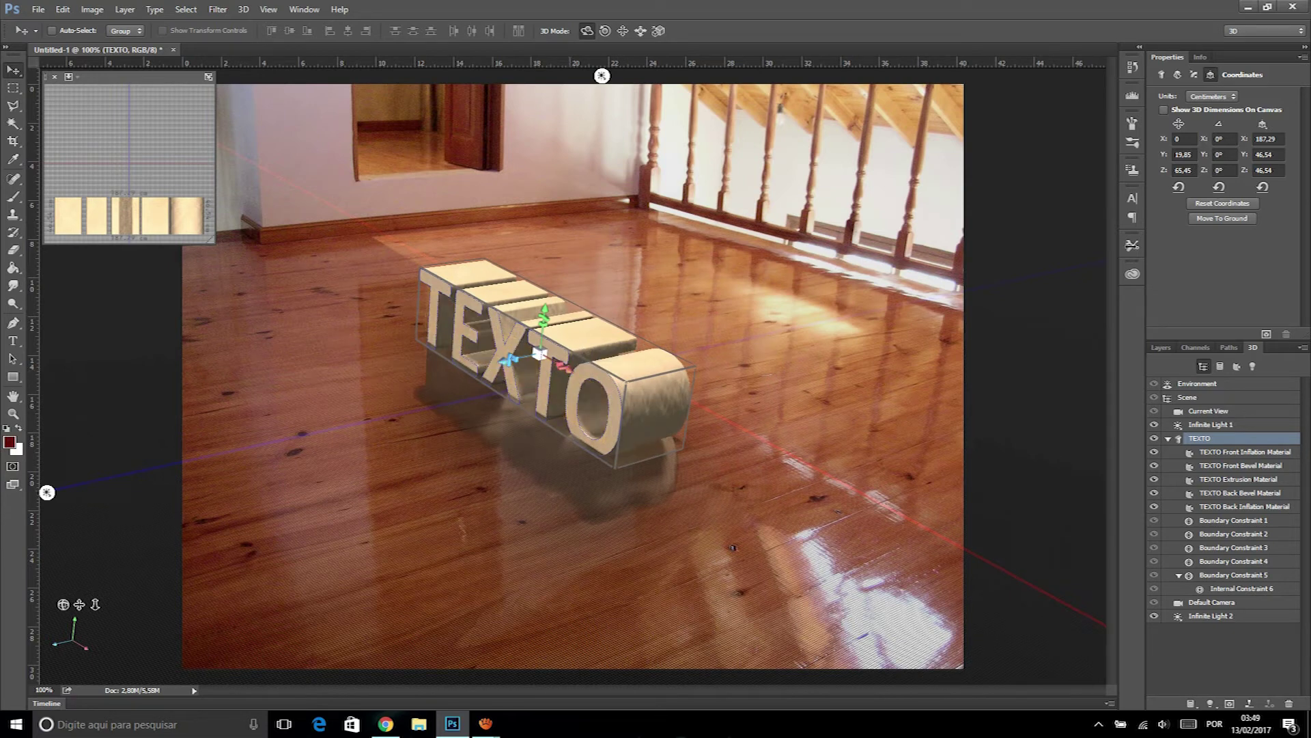
click(1217, 220)
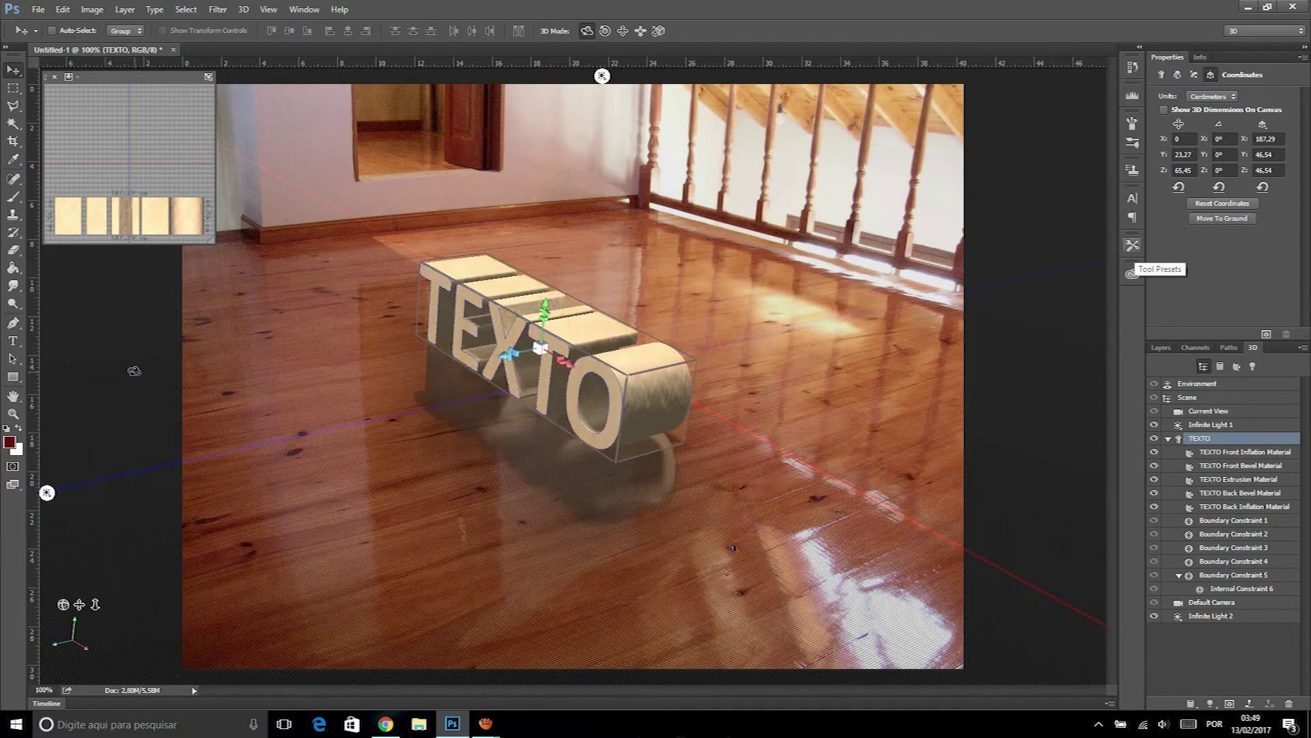
drag(577, 369, 583, 372)
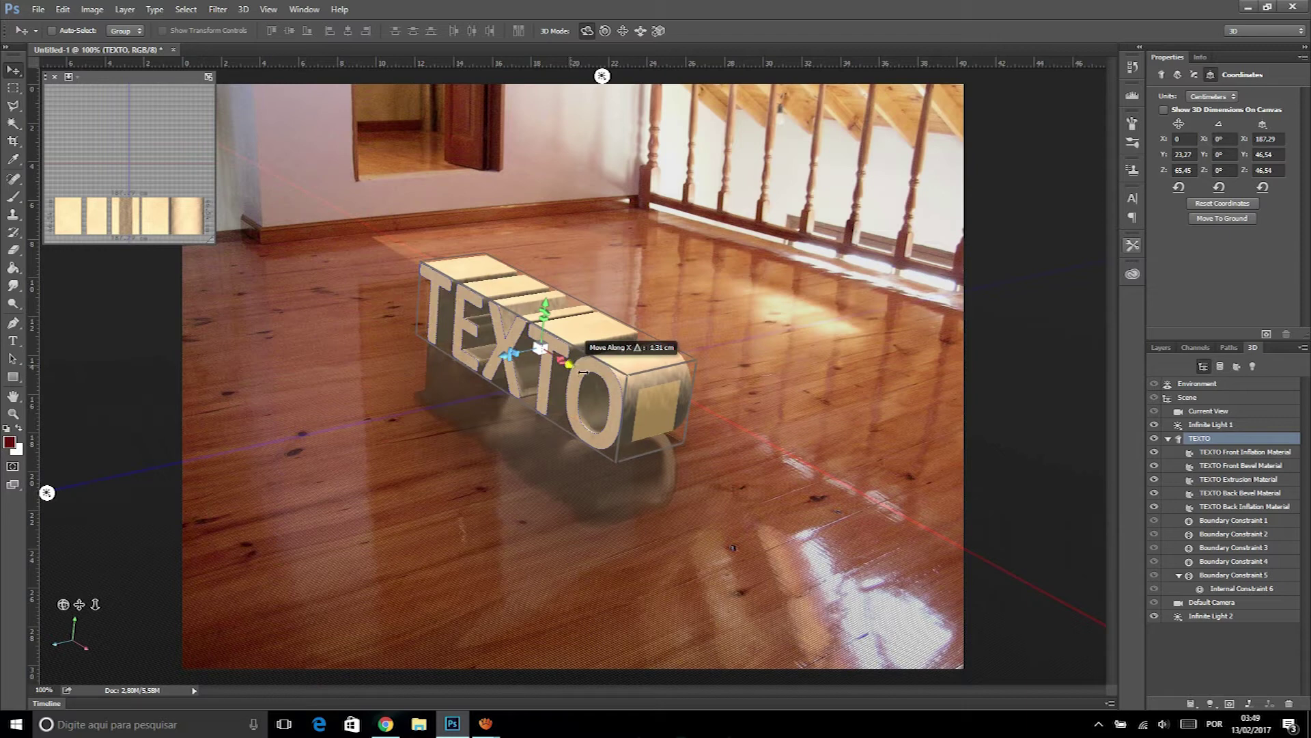
drag(583, 372, 785, 475)
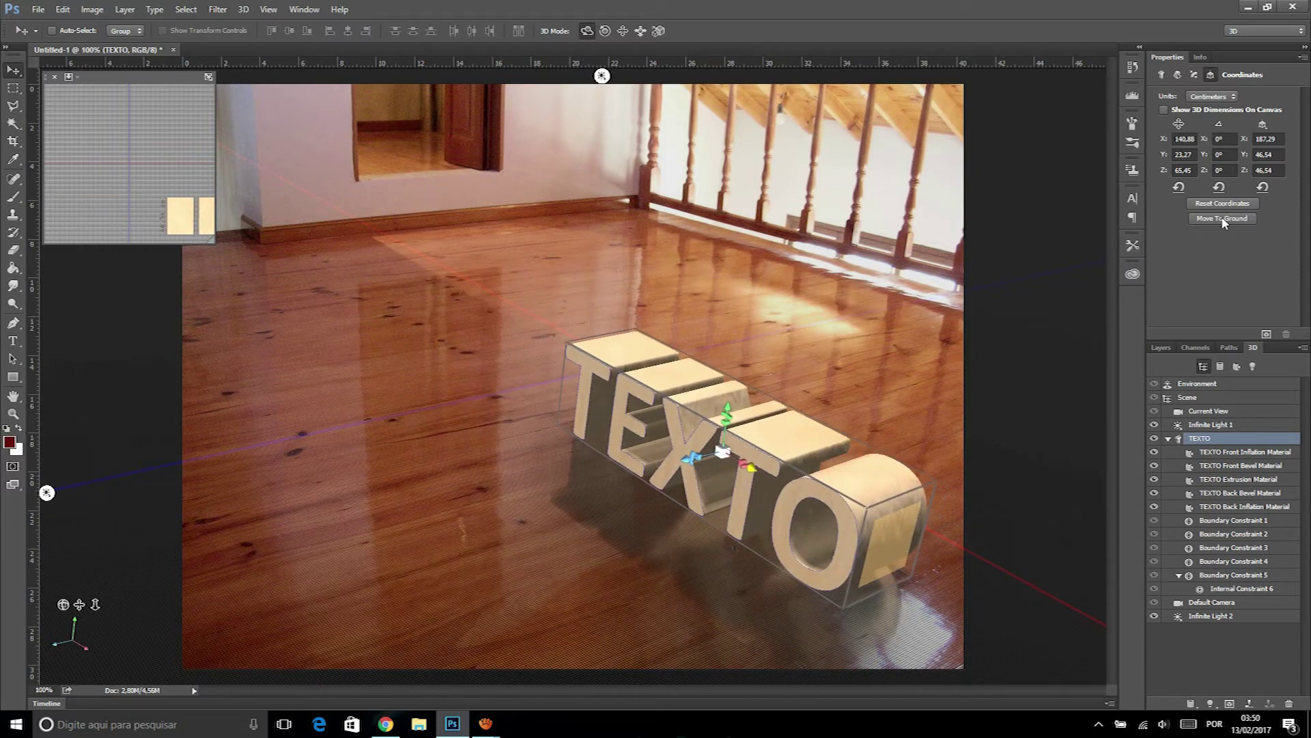
drag(727, 412, 728, 409)
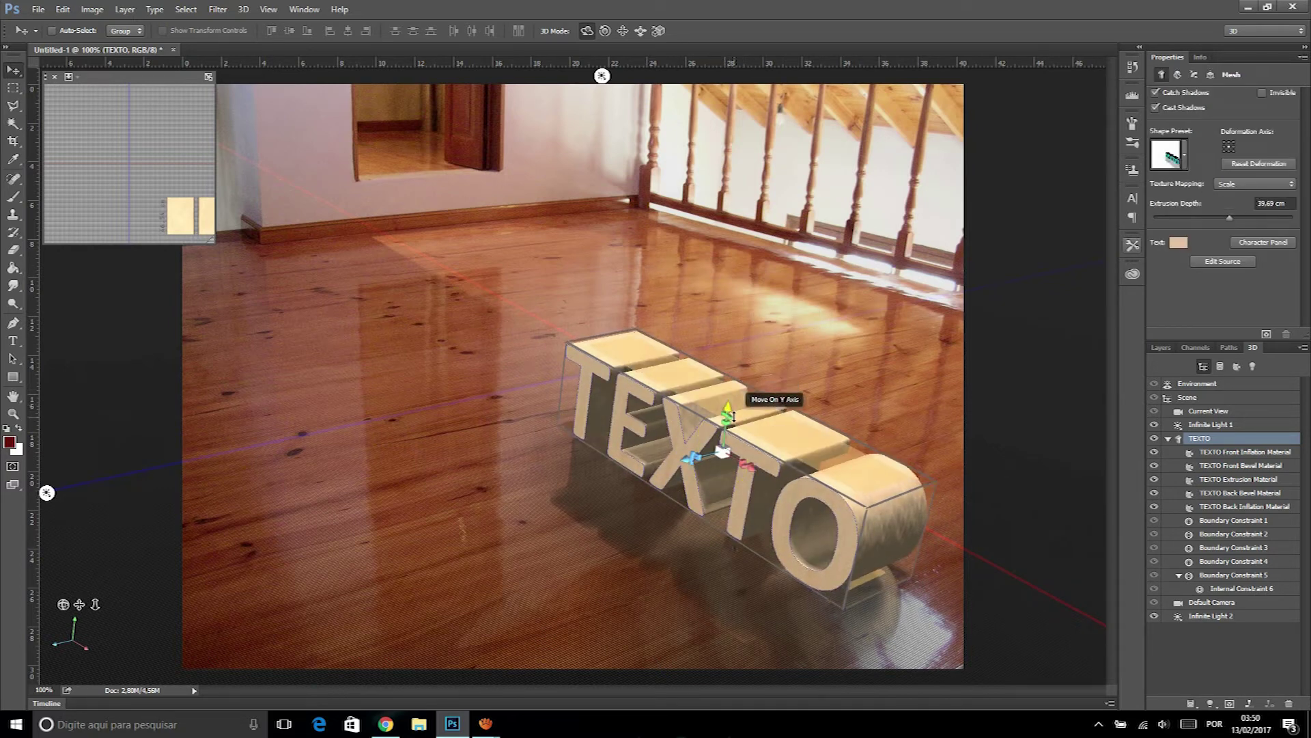
Undo an accidental upright rotation of TEXTO and shift it along the vertical axis.
drag(730, 415, 747, 456)
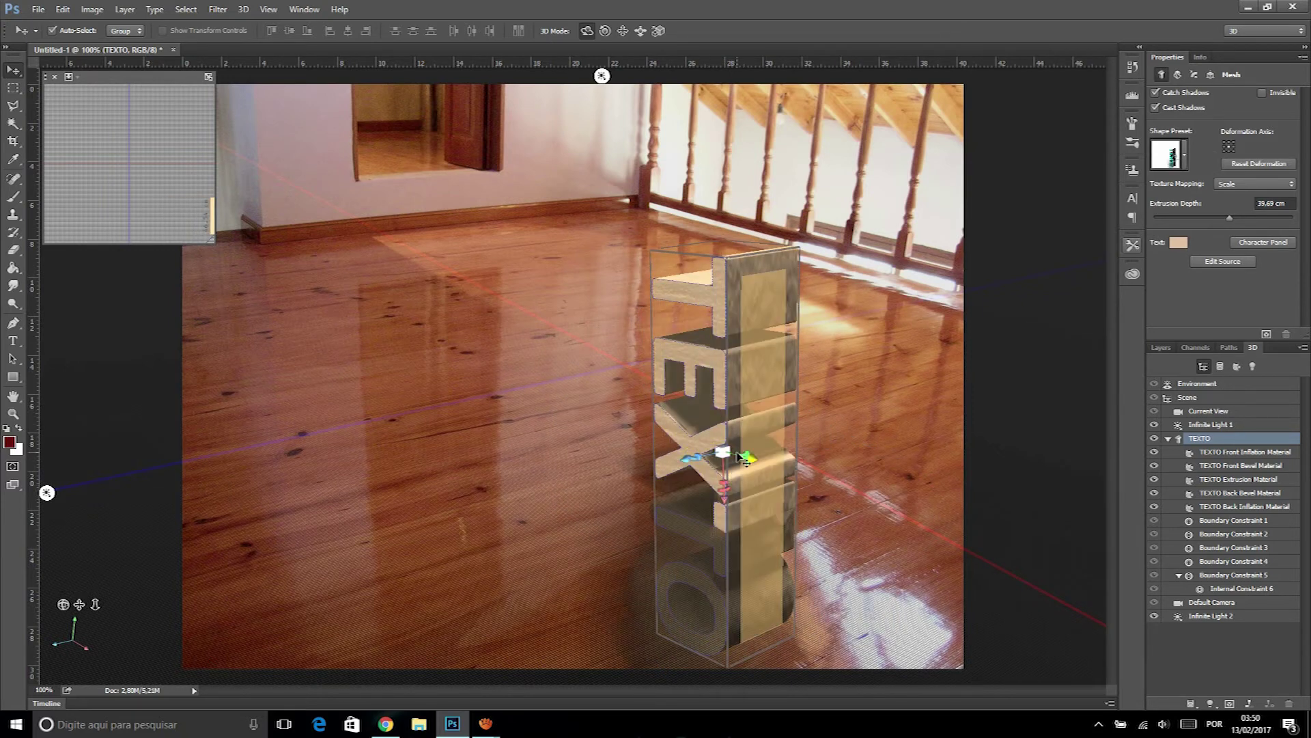
key(ctrl+z)
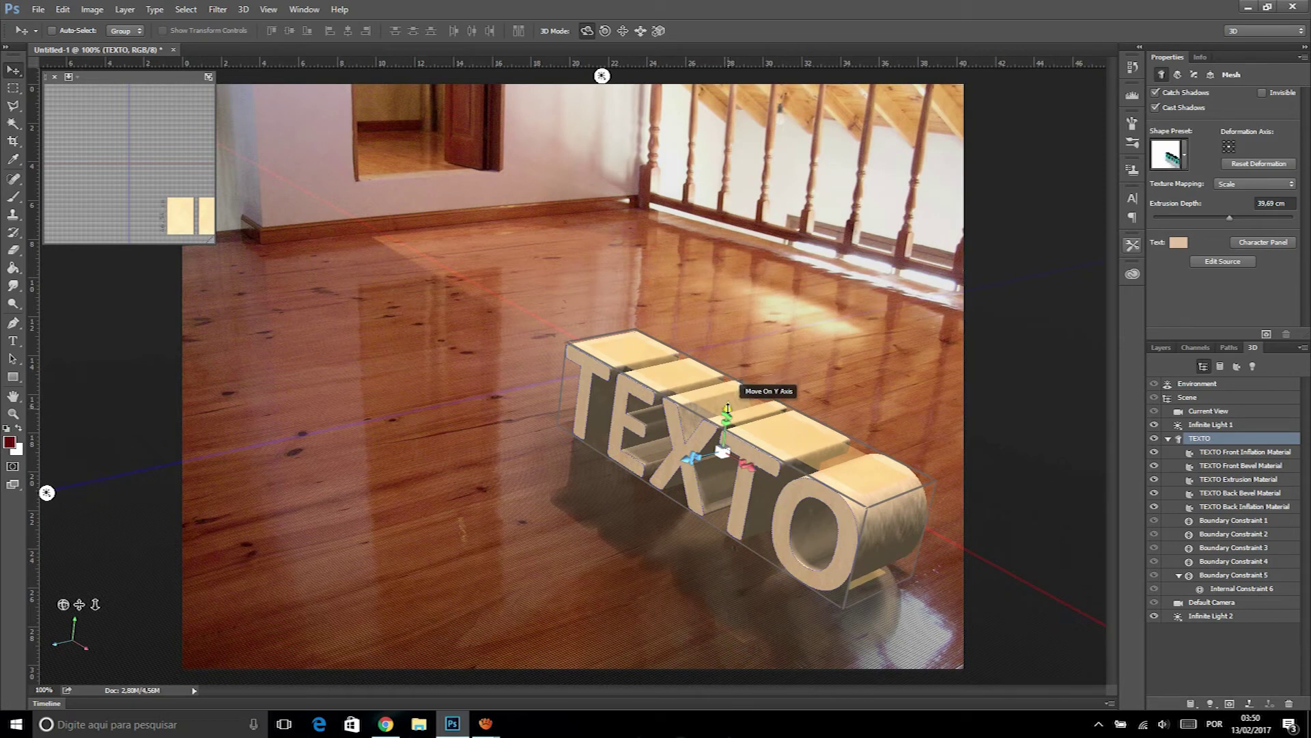
drag(727, 392, 740, 338)
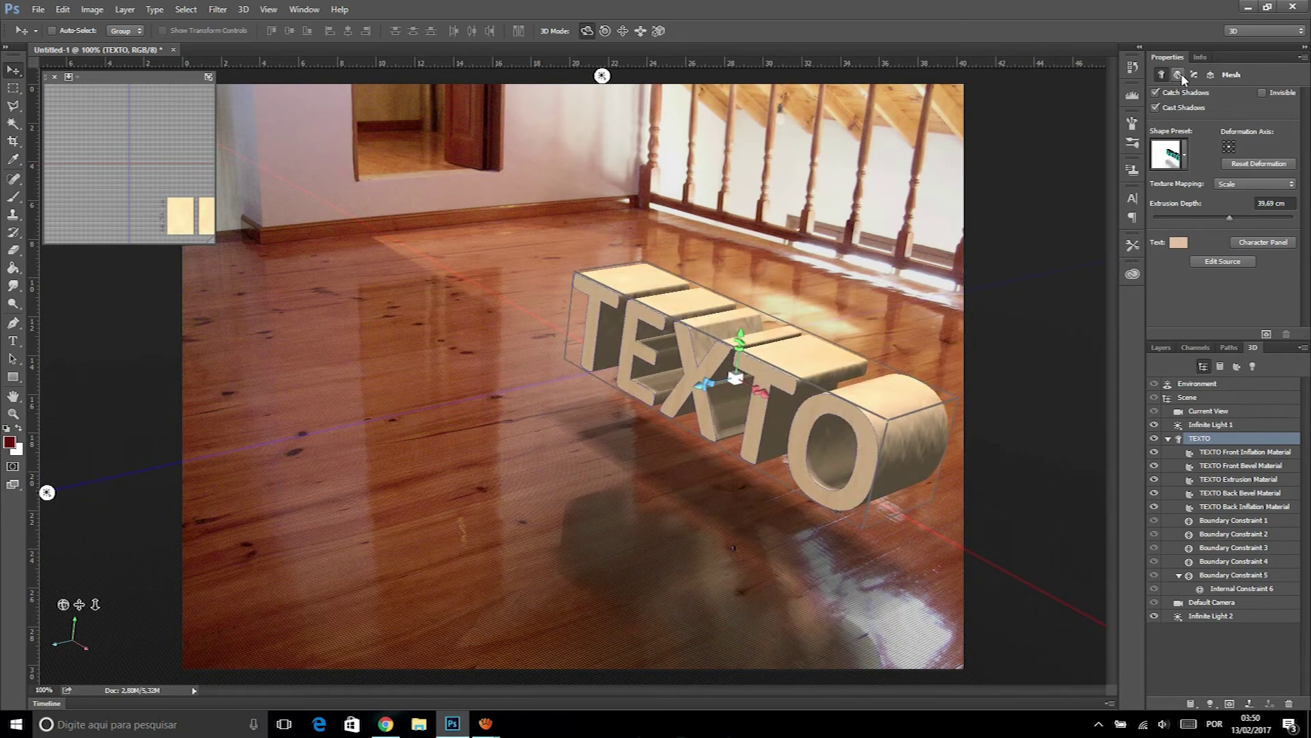
Select the TEXTO mesh and use Move To Ground to rest it on the floor.
click(829, 345)
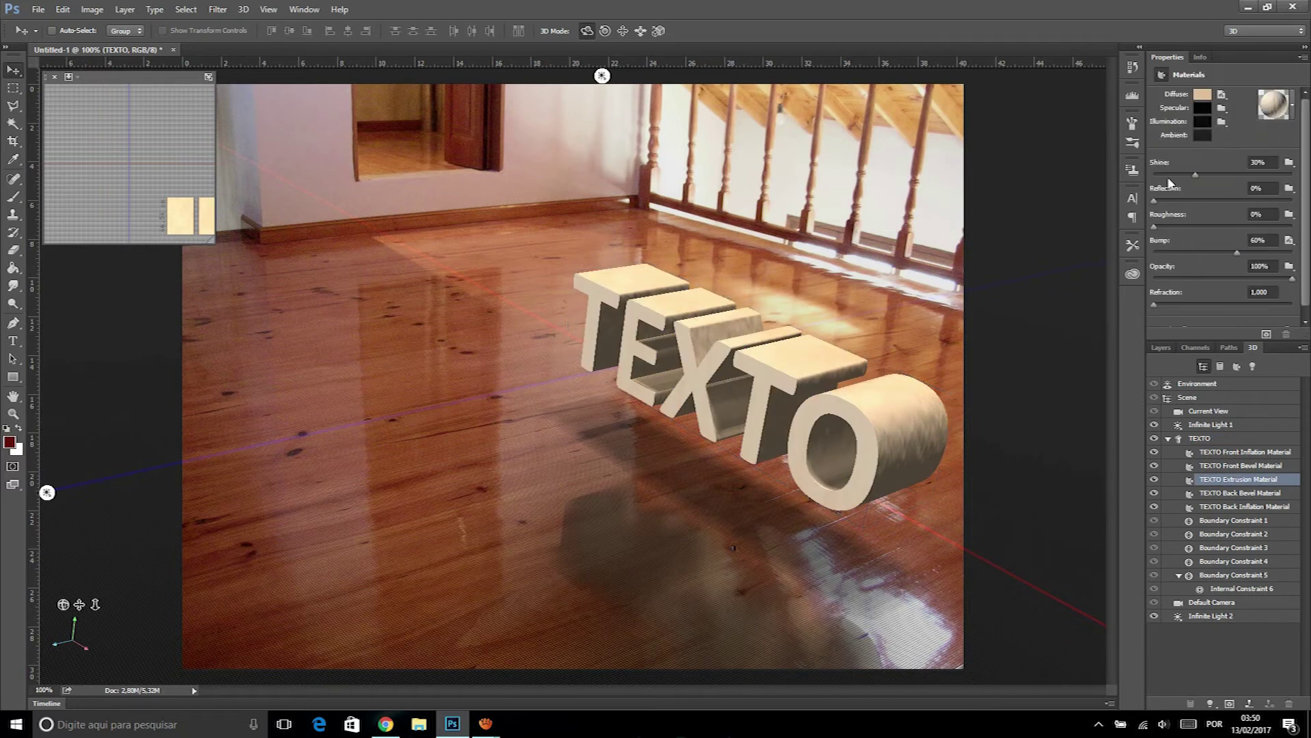
click(1210, 410)
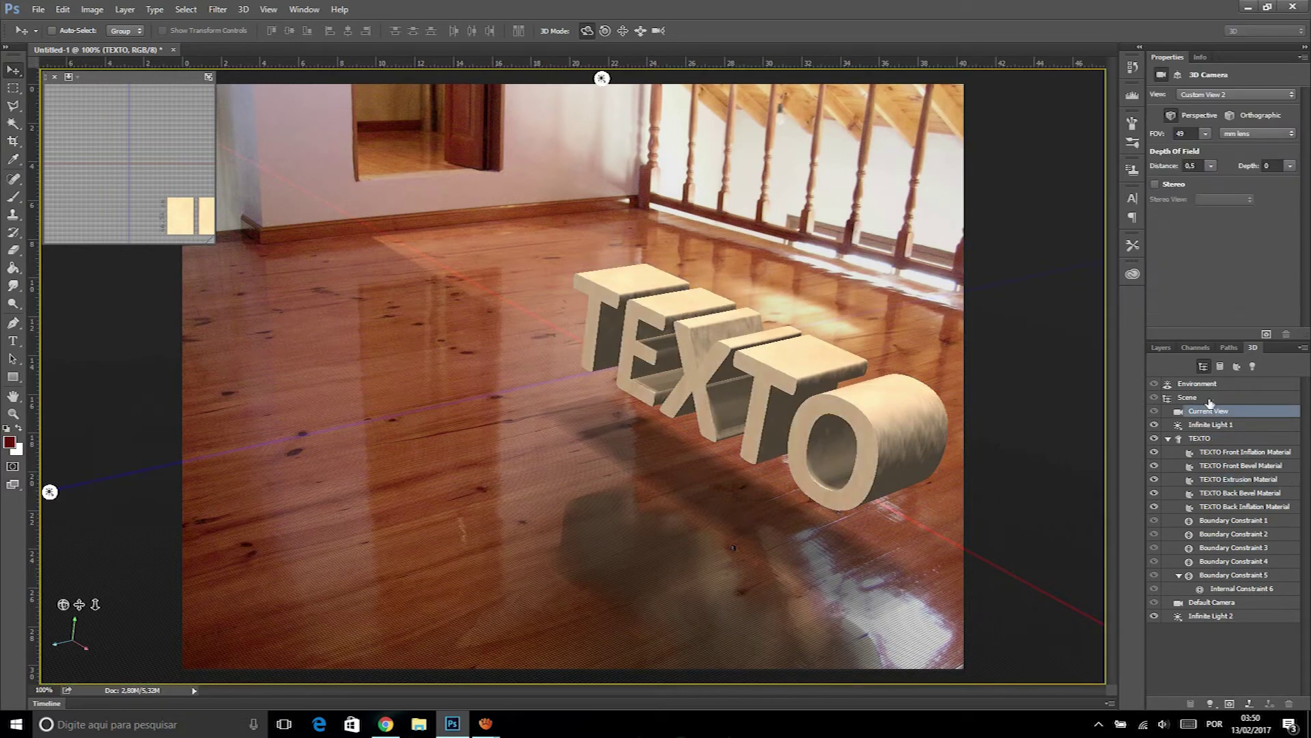
click(1180, 74)
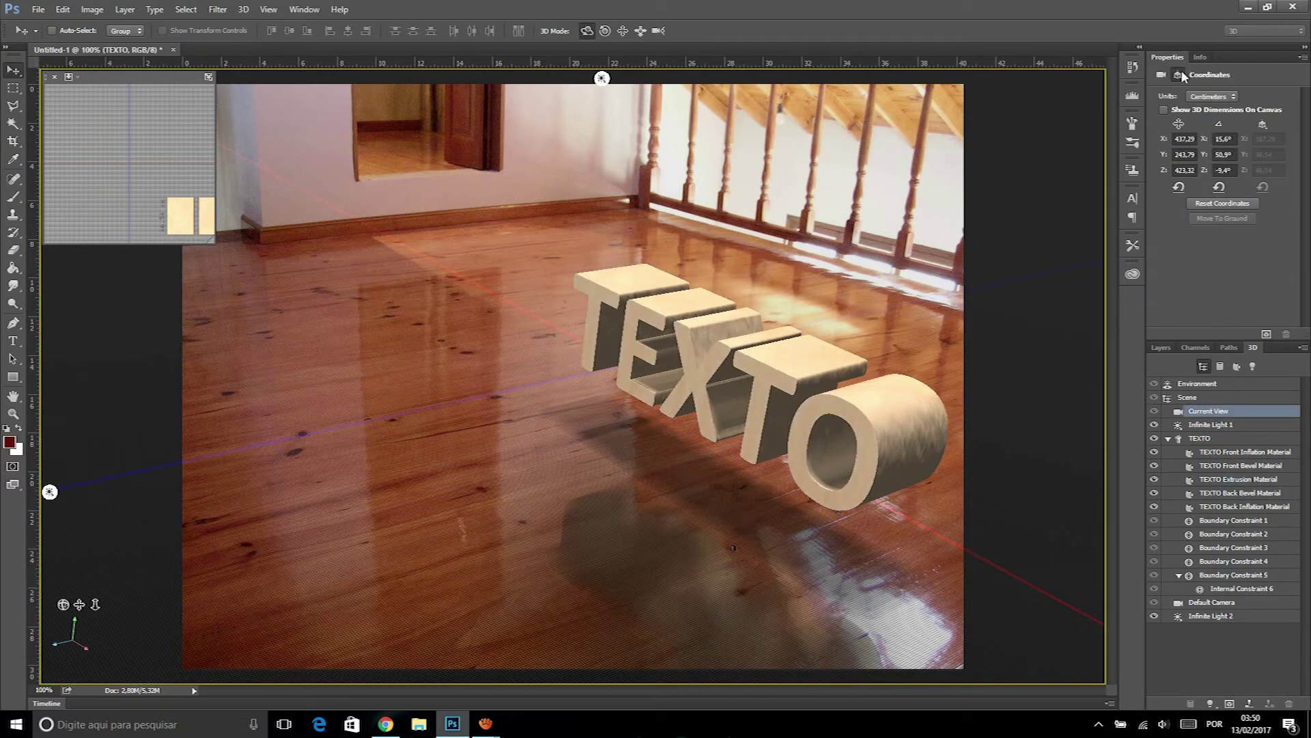
click(782, 348)
click(1216, 218)
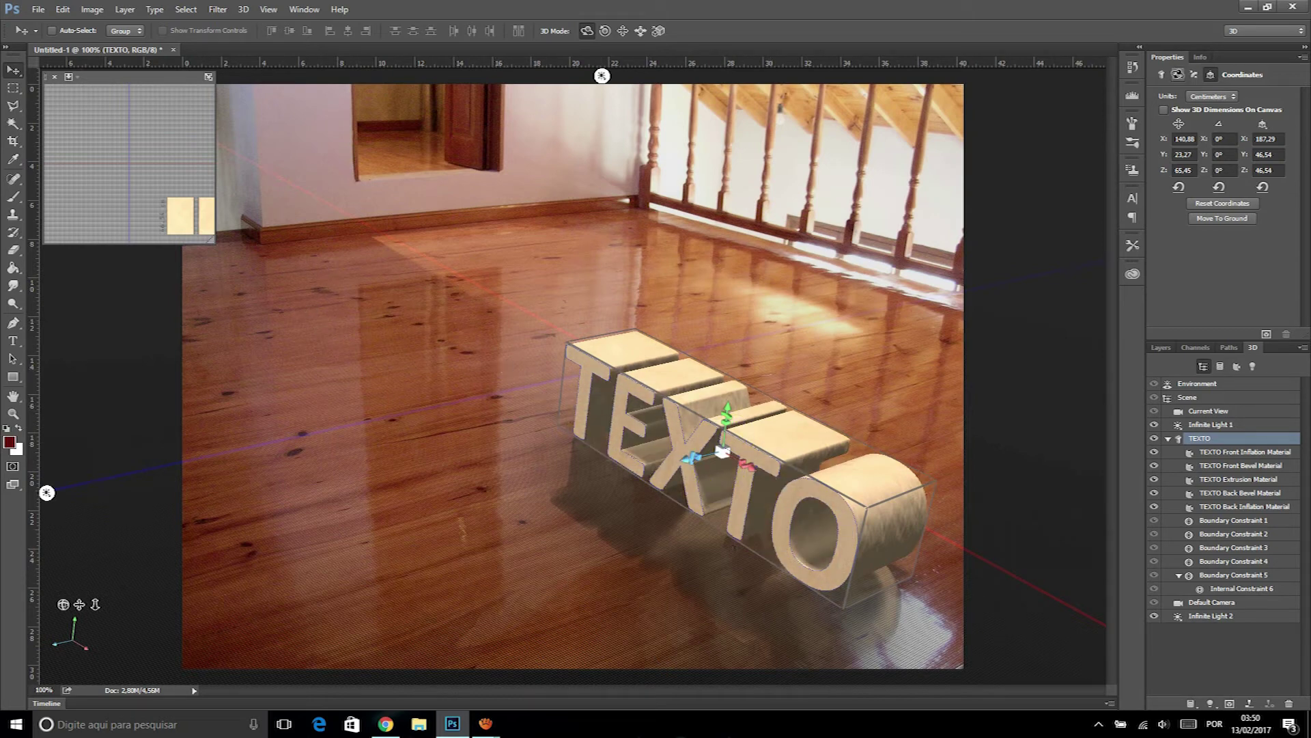
click(1162, 74)
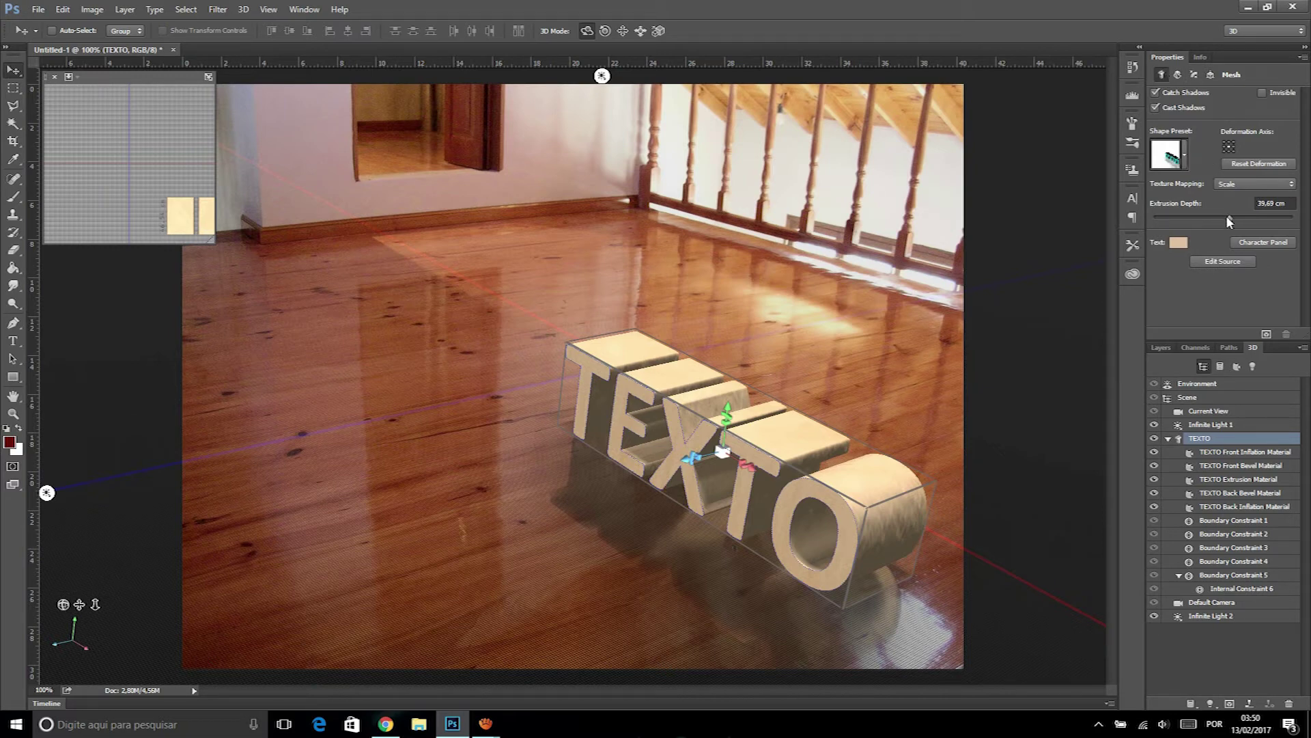
Reduce TEXTO's Extrusion Depth to 12,97 cm and preview the slimmer letters.
mouse_move(1226, 217)
mouse_down()
mouse_move(1195, 227)
mouse_move(1228, 218)
mouse_up()
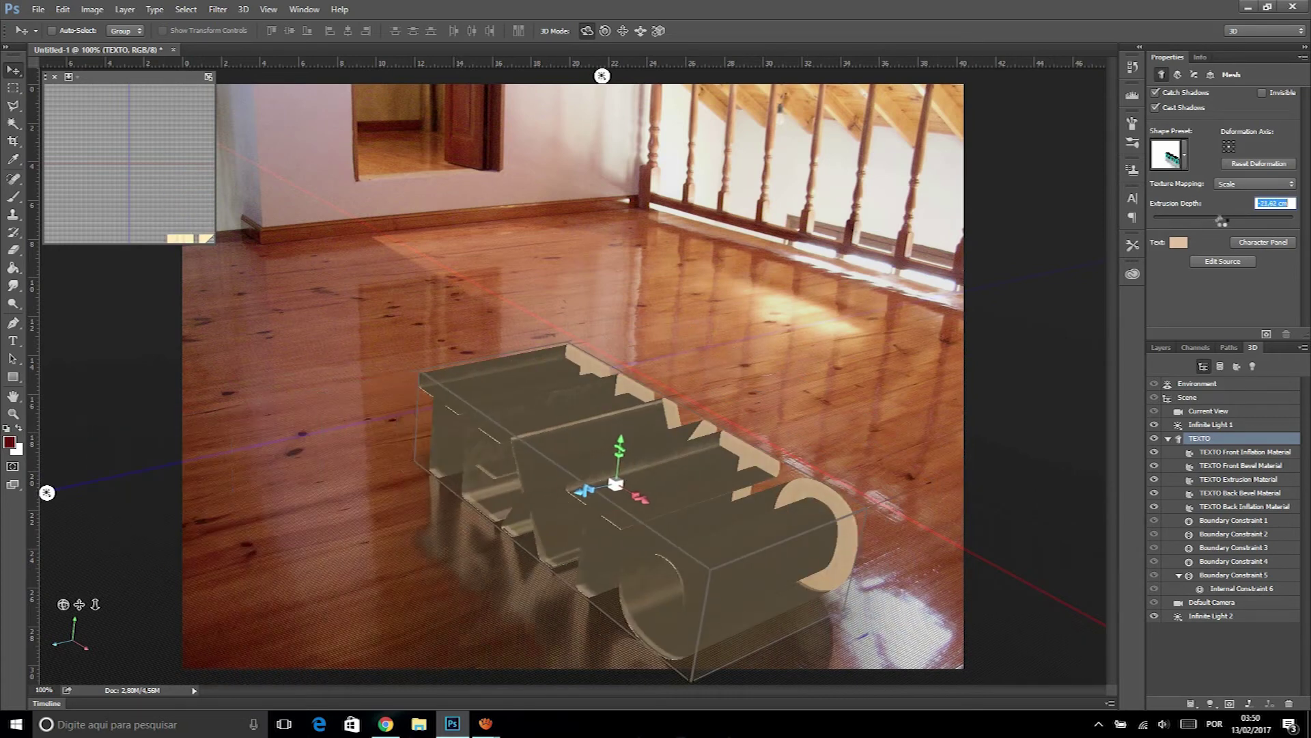
drag(1228, 218, 1236, 217)
drag(1227, 216, 1224, 218)
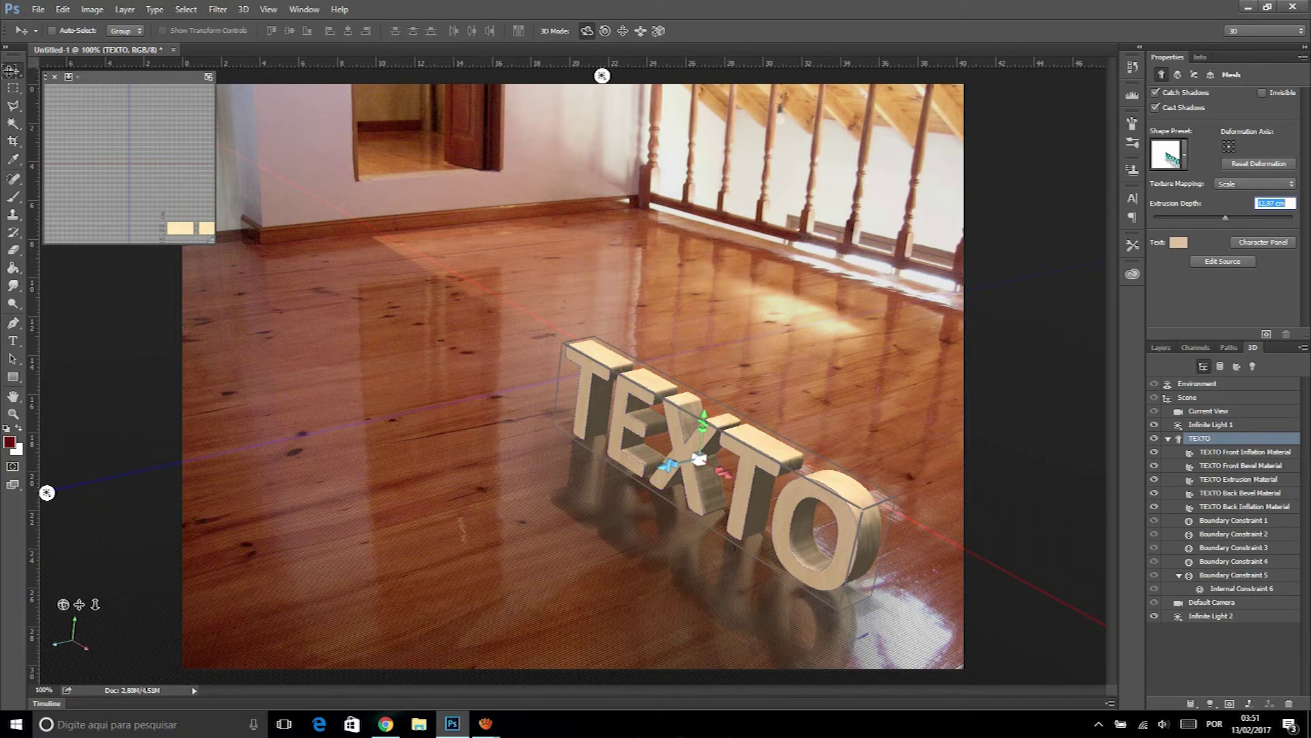
click(1006, 324)
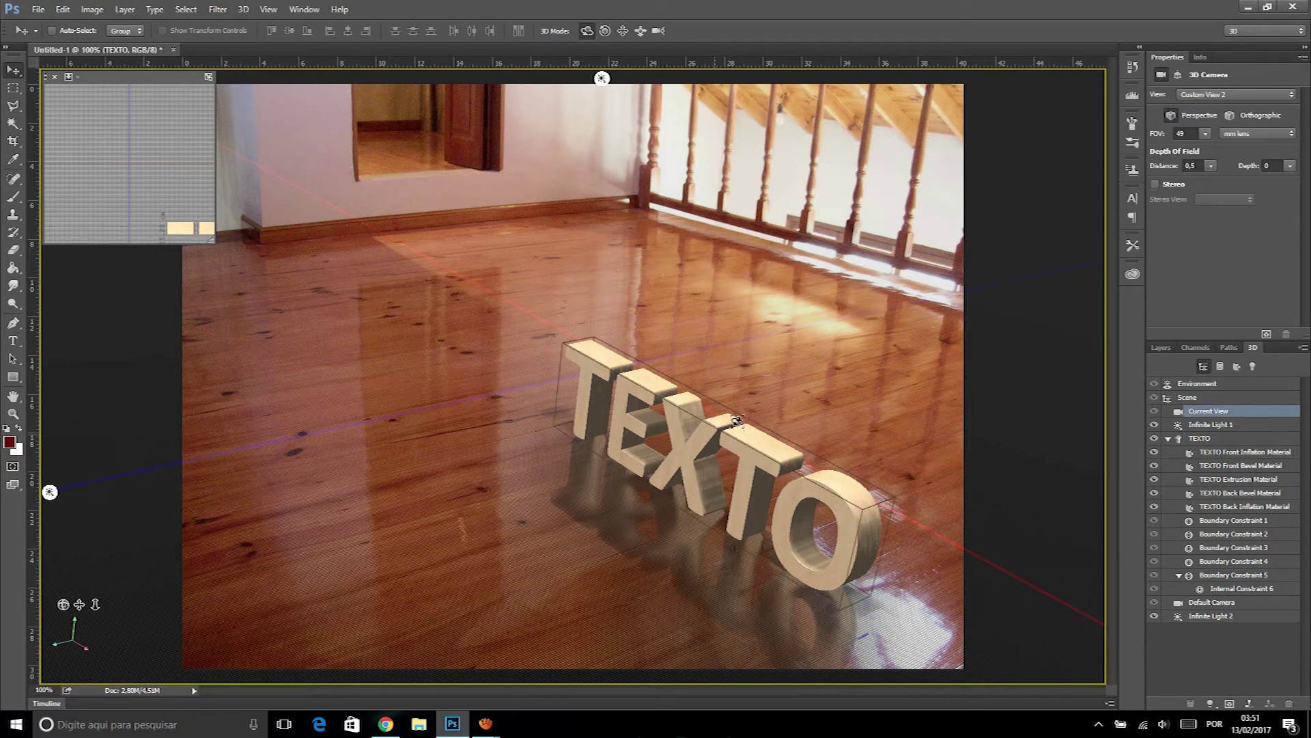
click(601, 437)
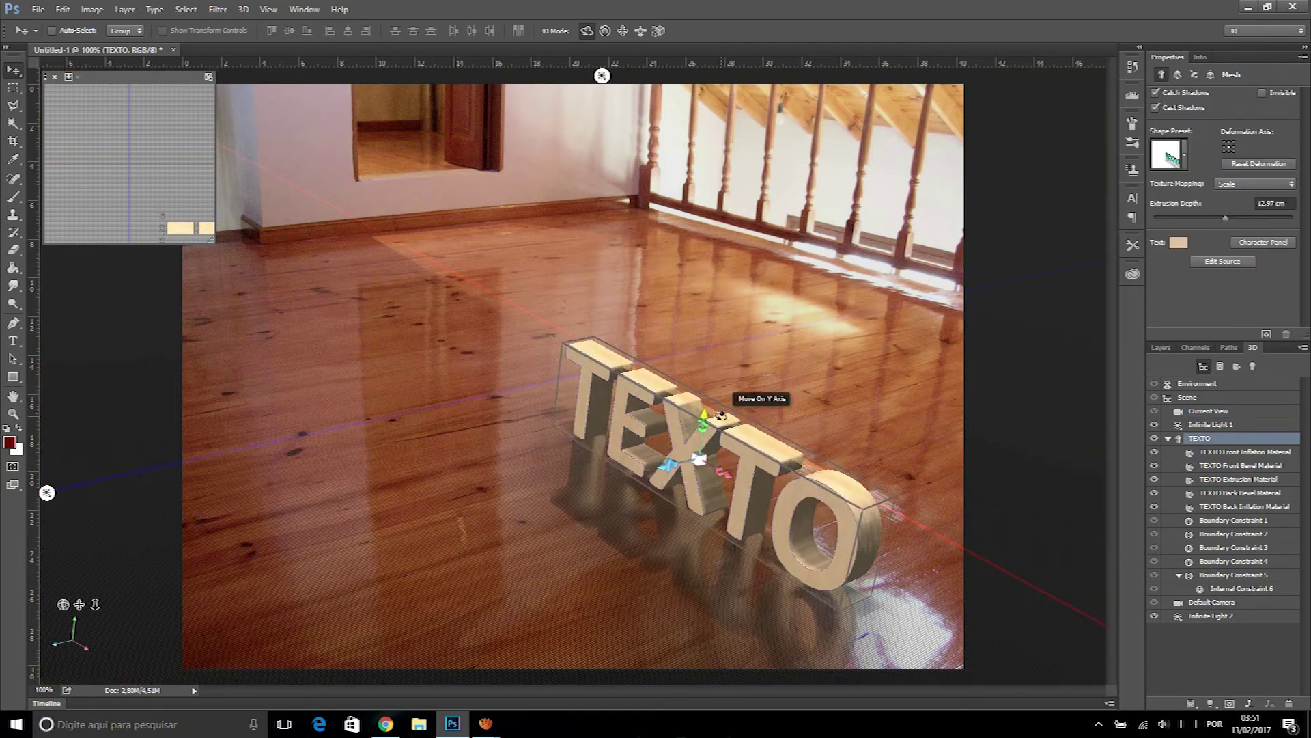
click(244, 10)
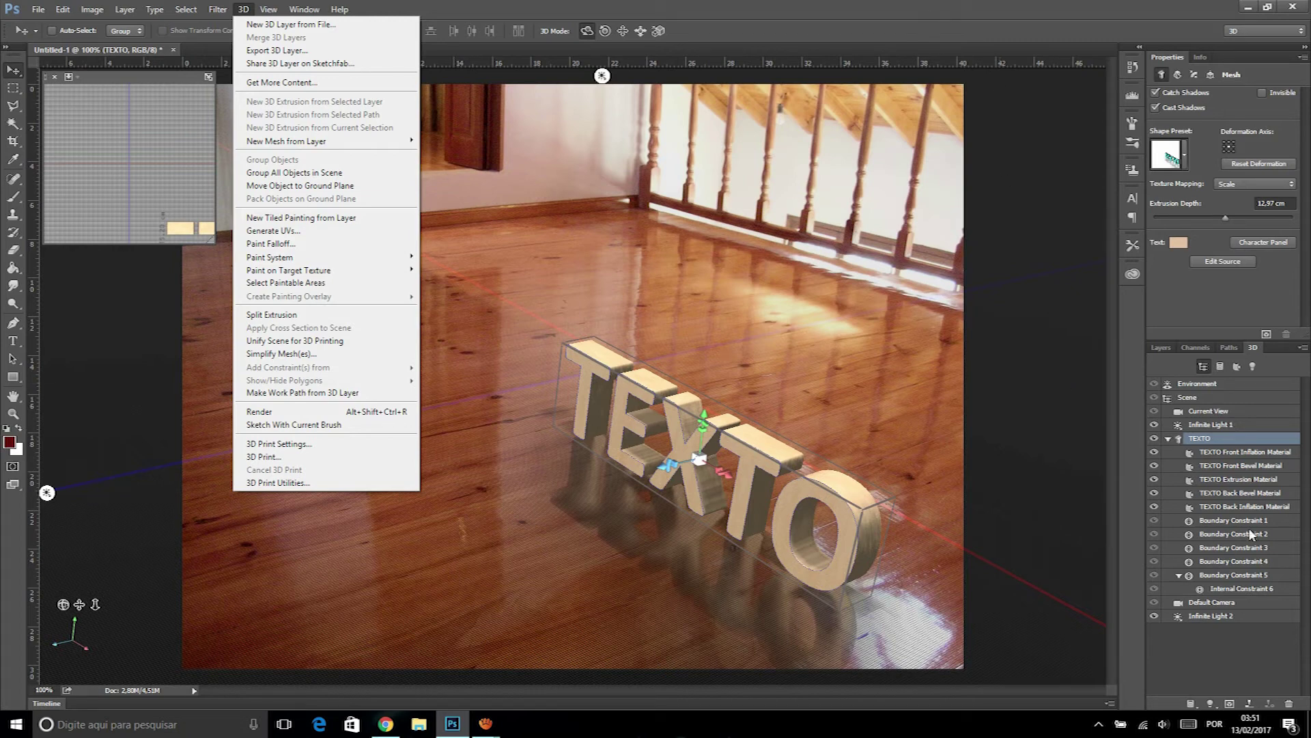
Rasterize the TEXTO 3D layer and toggle its visibility to compare the result.
click(1168, 347)
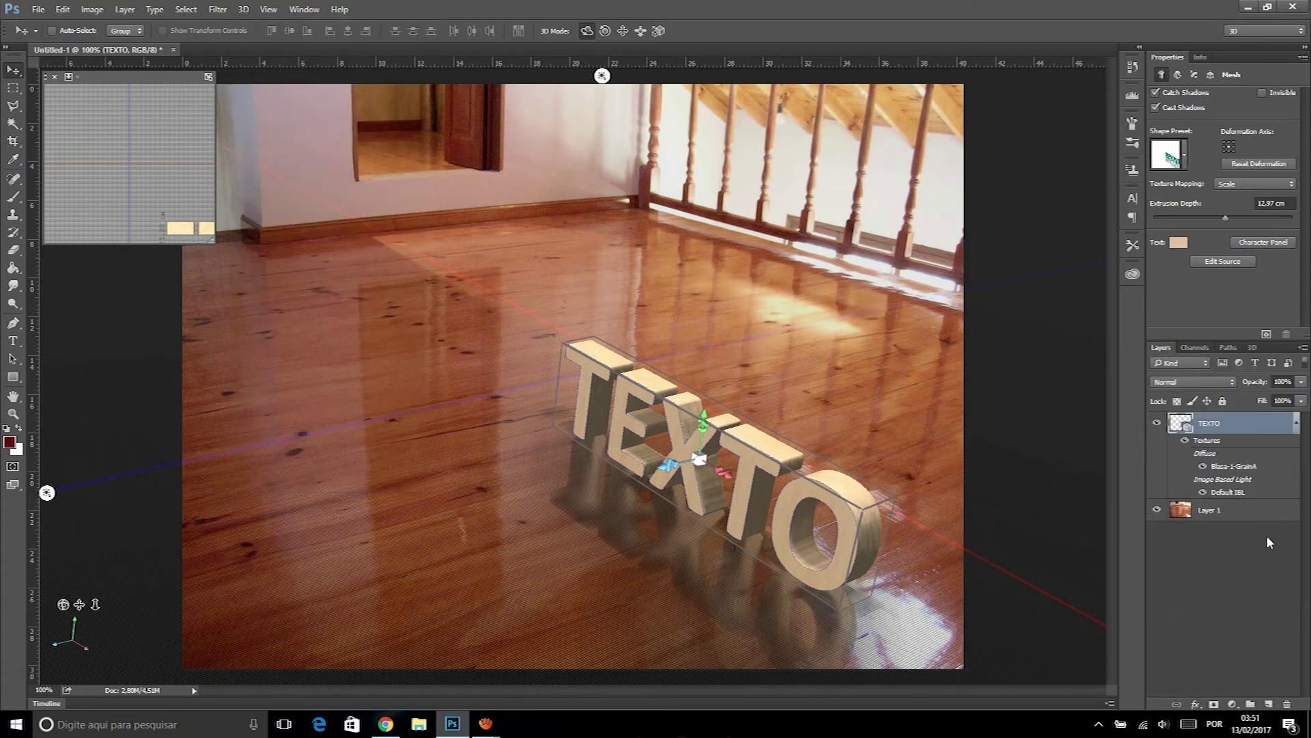
right_click(1227, 422)
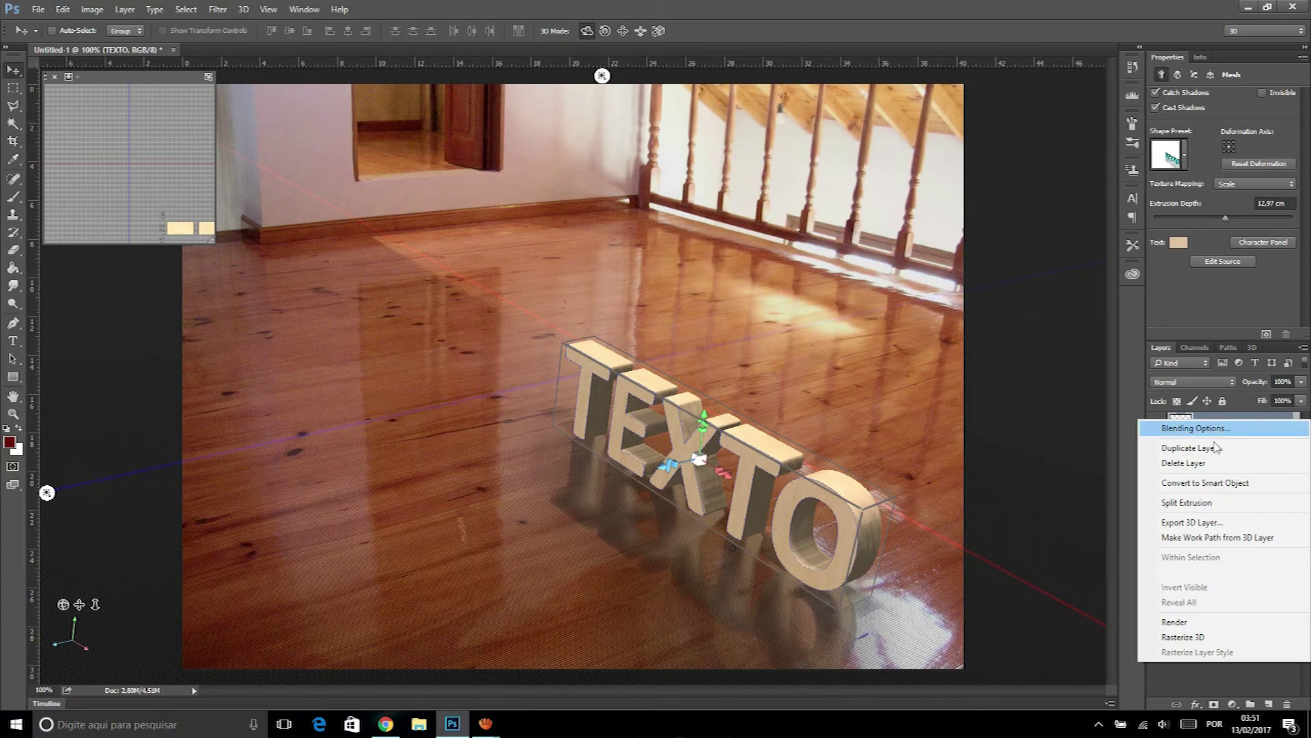
click(1184, 637)
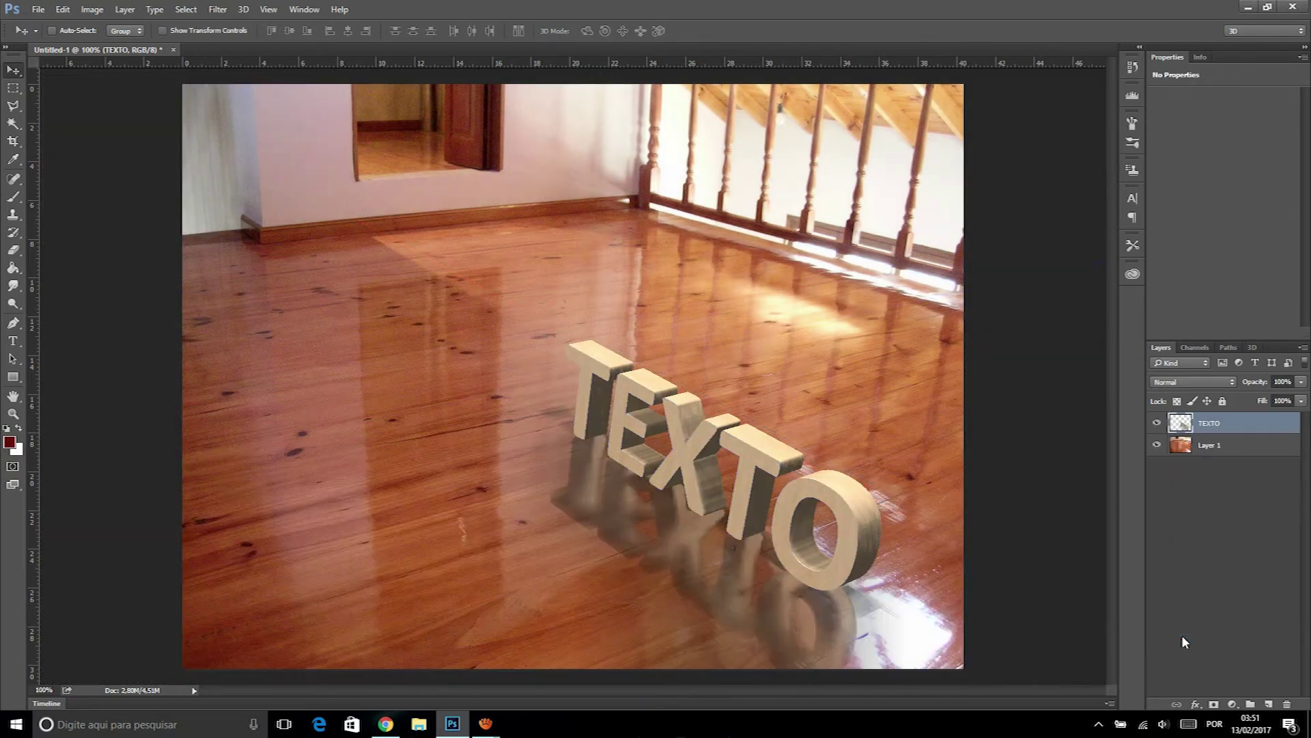
click(1157, 422)
click(1156, 423)
Add a Levels 1 adjustment layer and Alt-click to clip it to TEXTO.
click(1232, 704)
click(1254, 478)
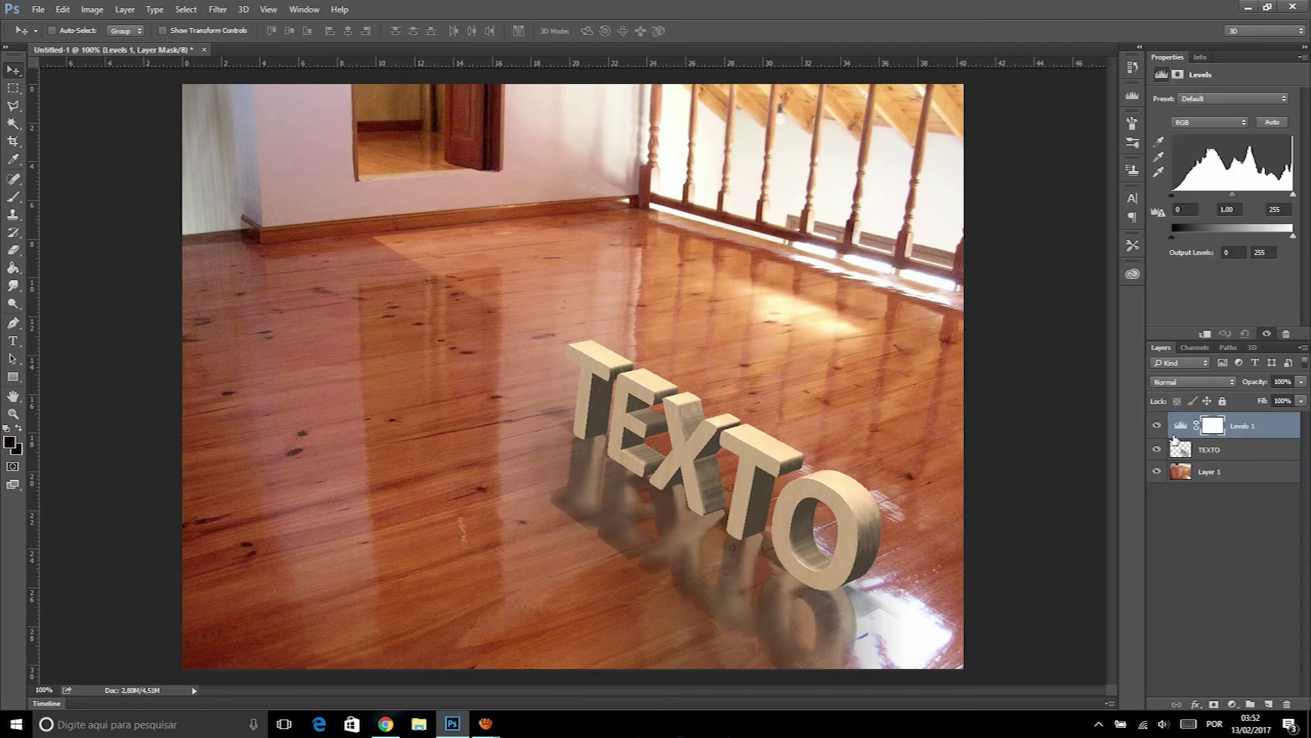
alt+click(1173, 438)
key(alt)
key(alt)
key(alt)
key(alt)
click(1223, 449)
click(92, 9)
mouse_move(113, 44)
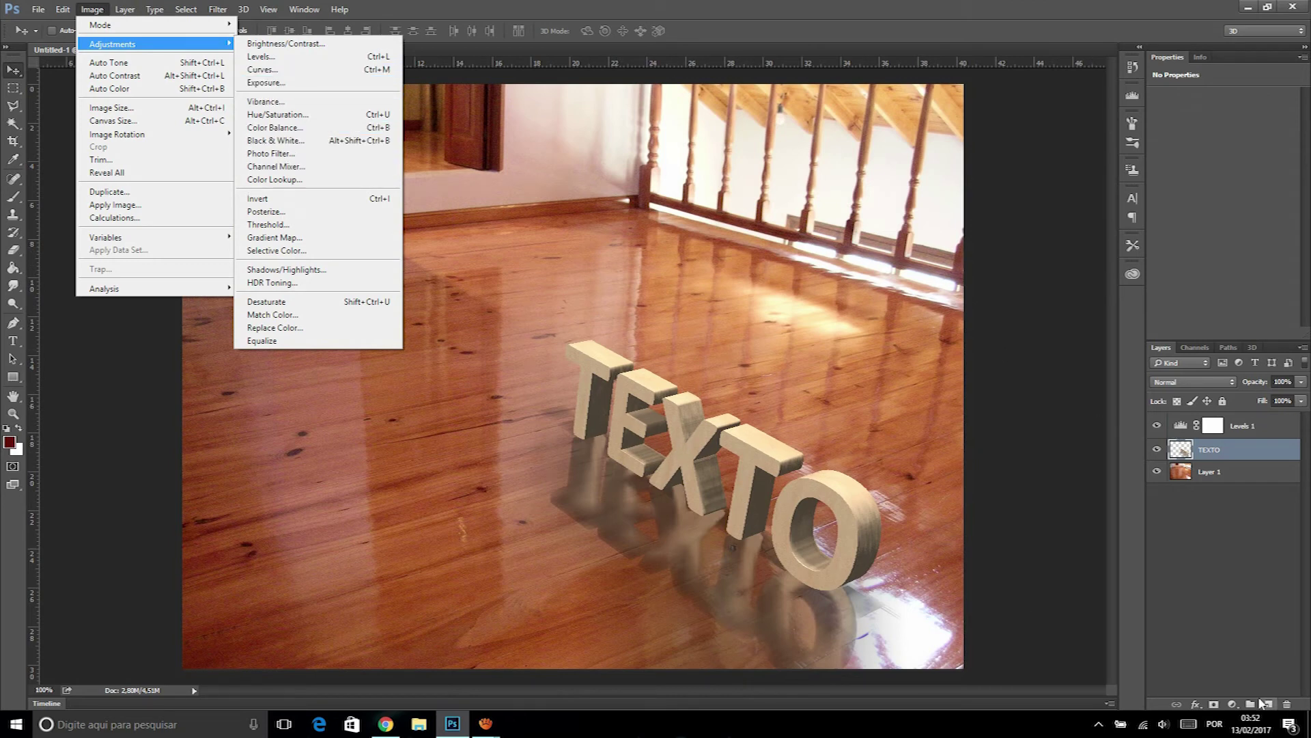
click(1240, 428)
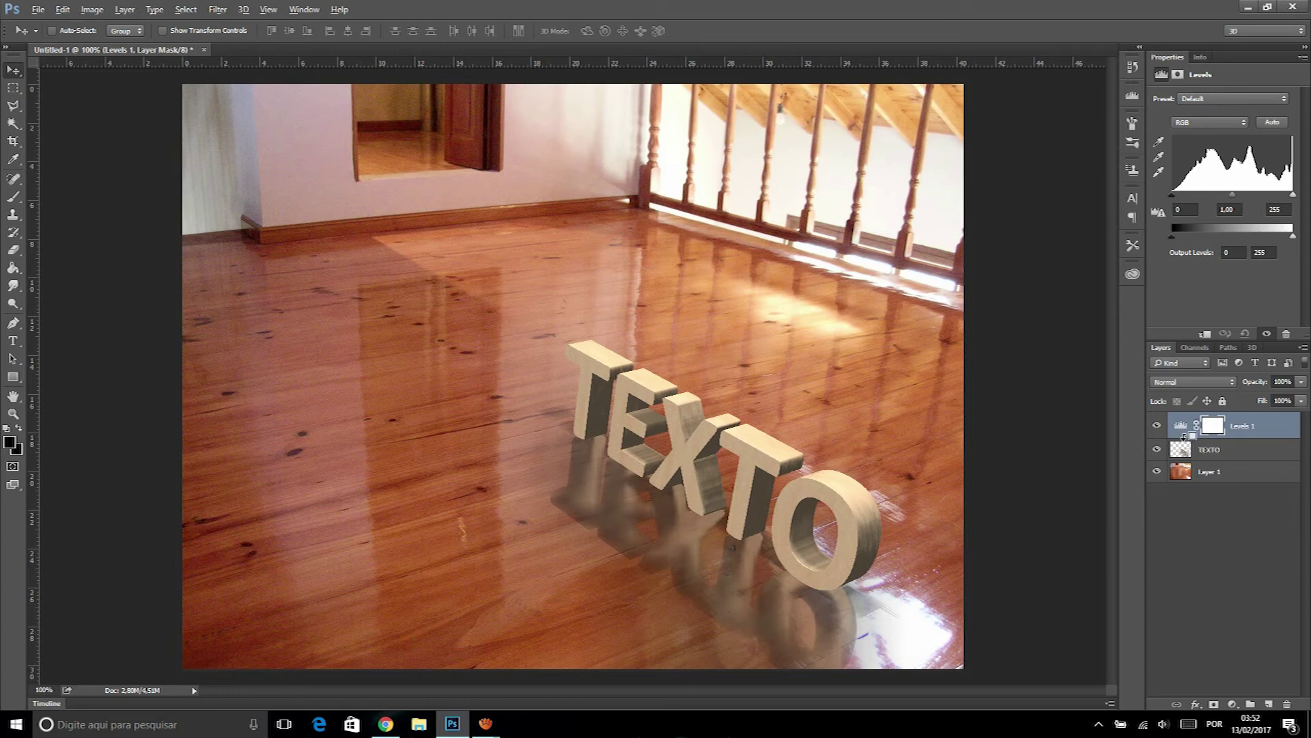
alt+click(1185, 435)
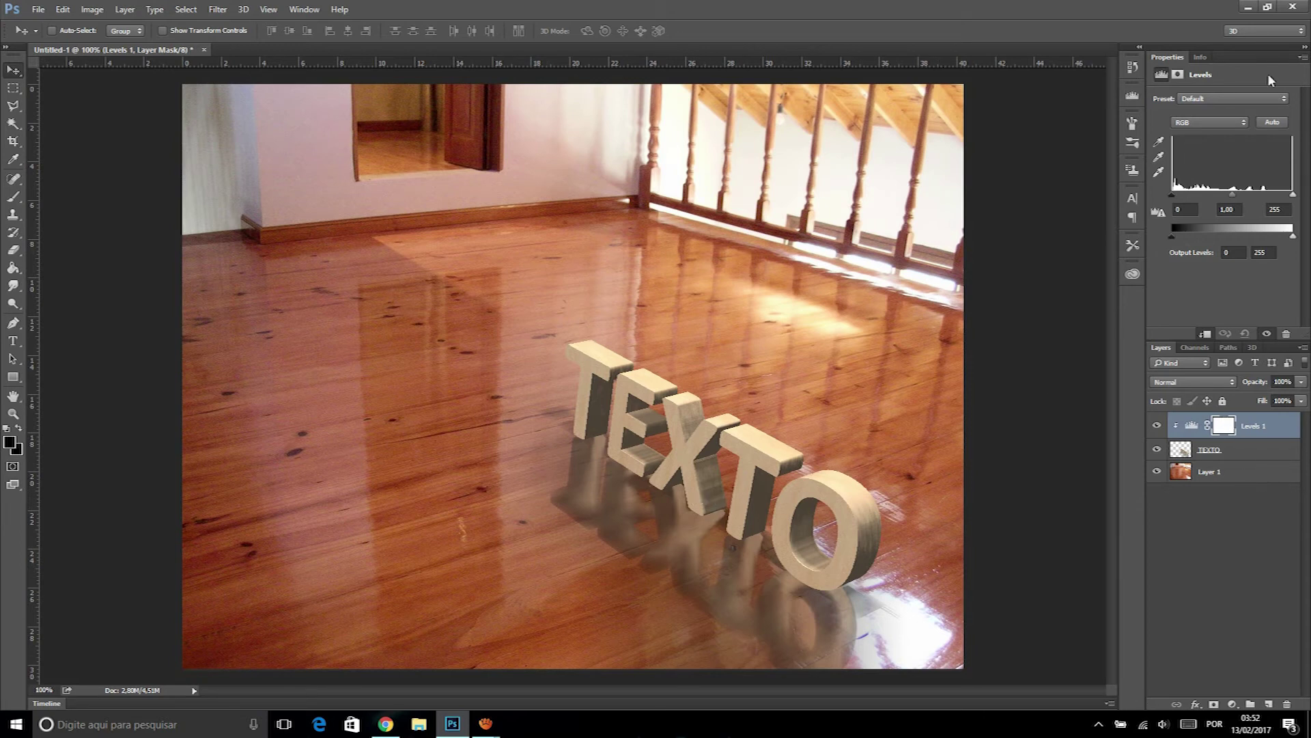
Set the clipped Levels inputs to 47, 1,32 and 235.
drag(1171, 194, 1190, 193)
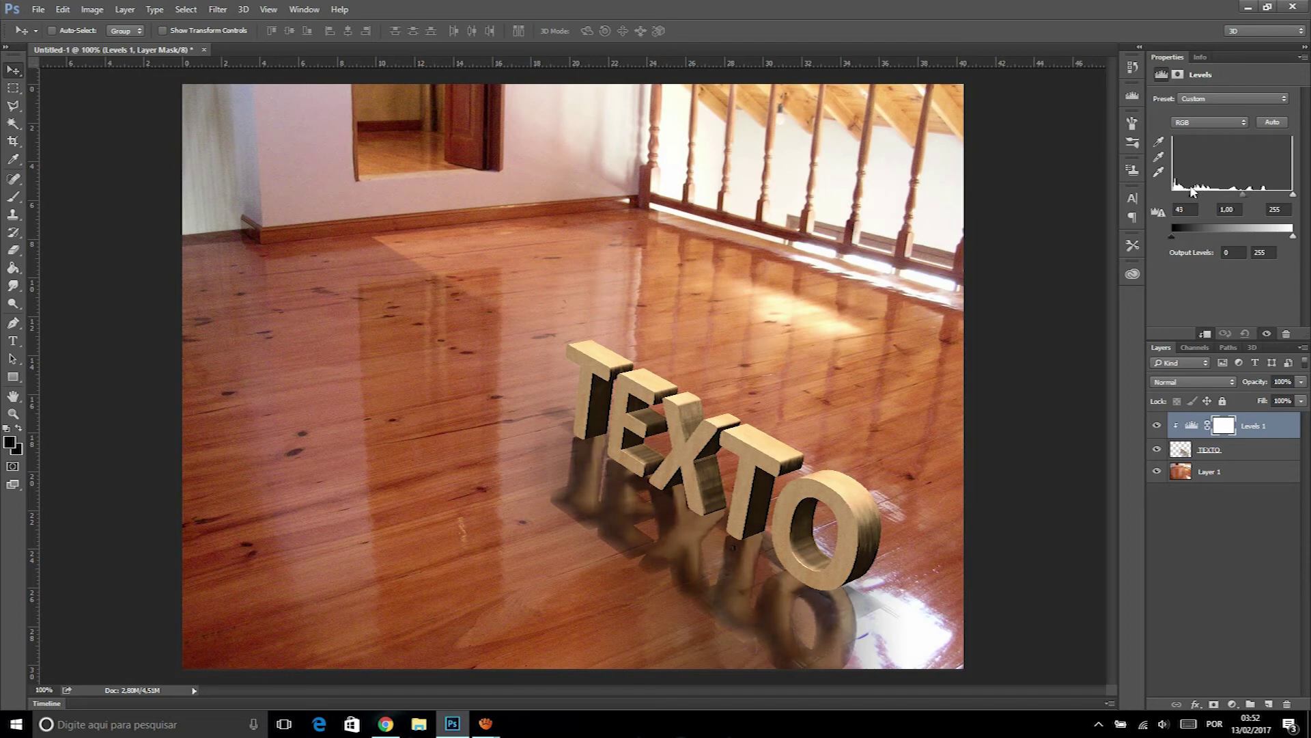
drag(1293, 195, 1281, 190)
drag(1190, 195, 1202, 194)
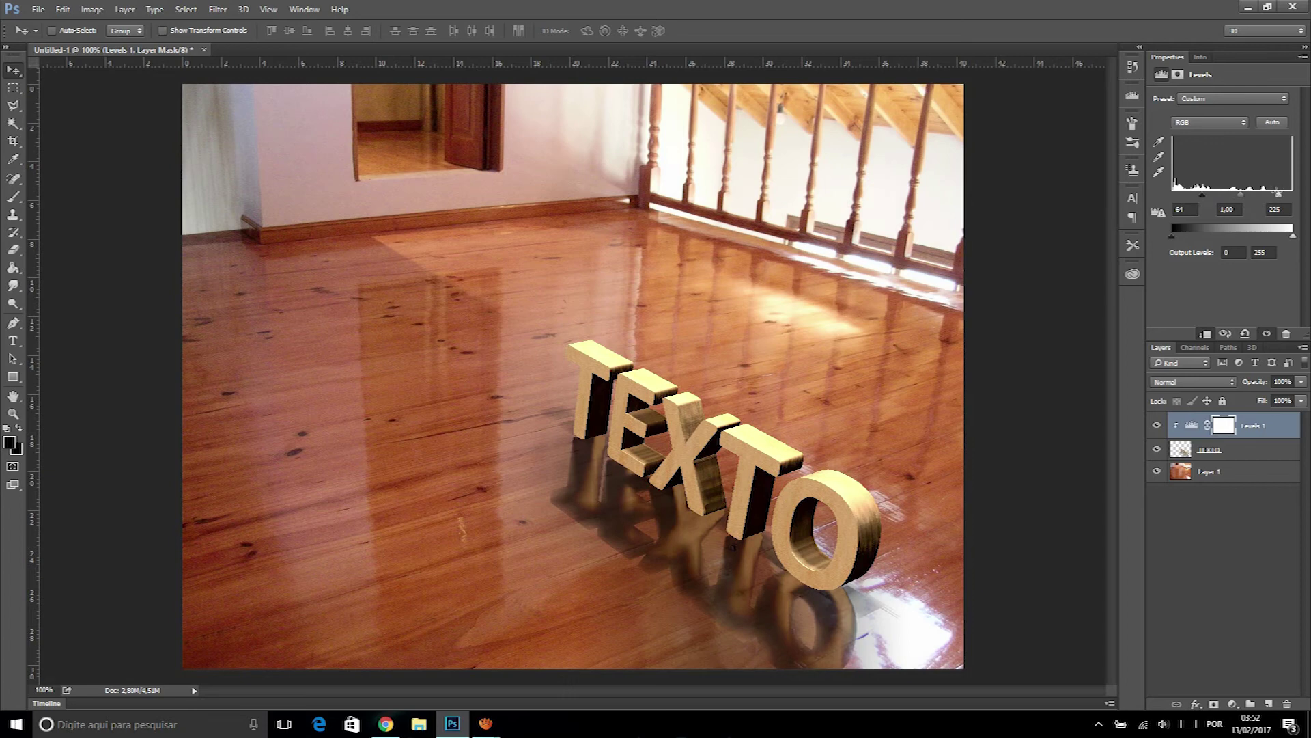
drag(1278, 194, 1196, 196)
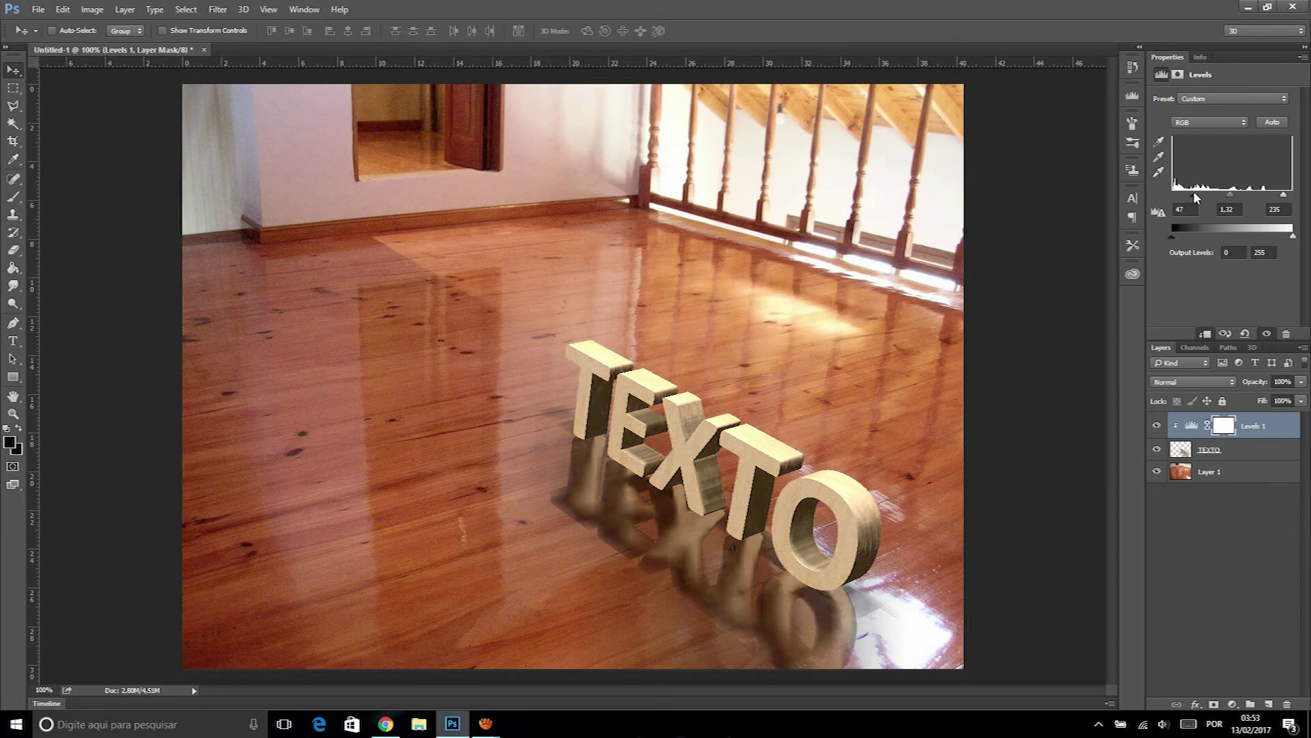
Zoom to 300% around the letters to inspect detail, then zoom back out.
click(12, 413)
click(740, 490)
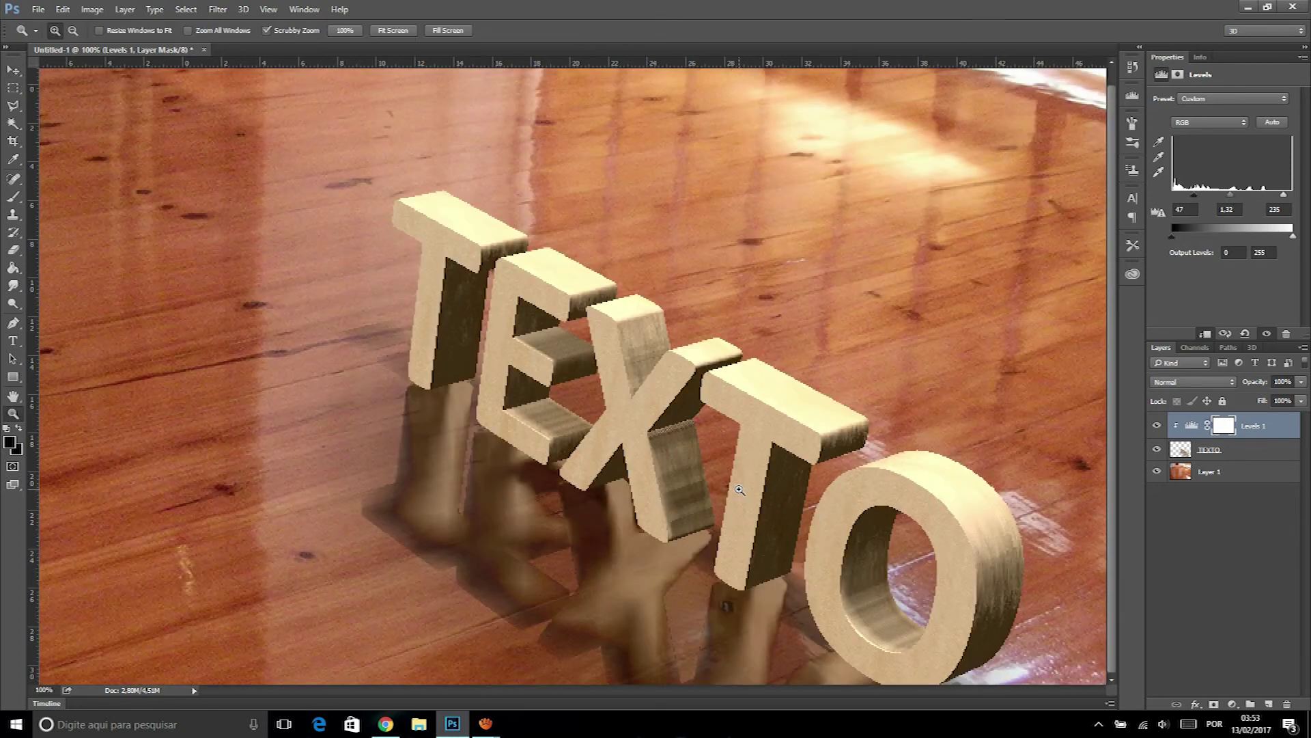
click(713, 422)
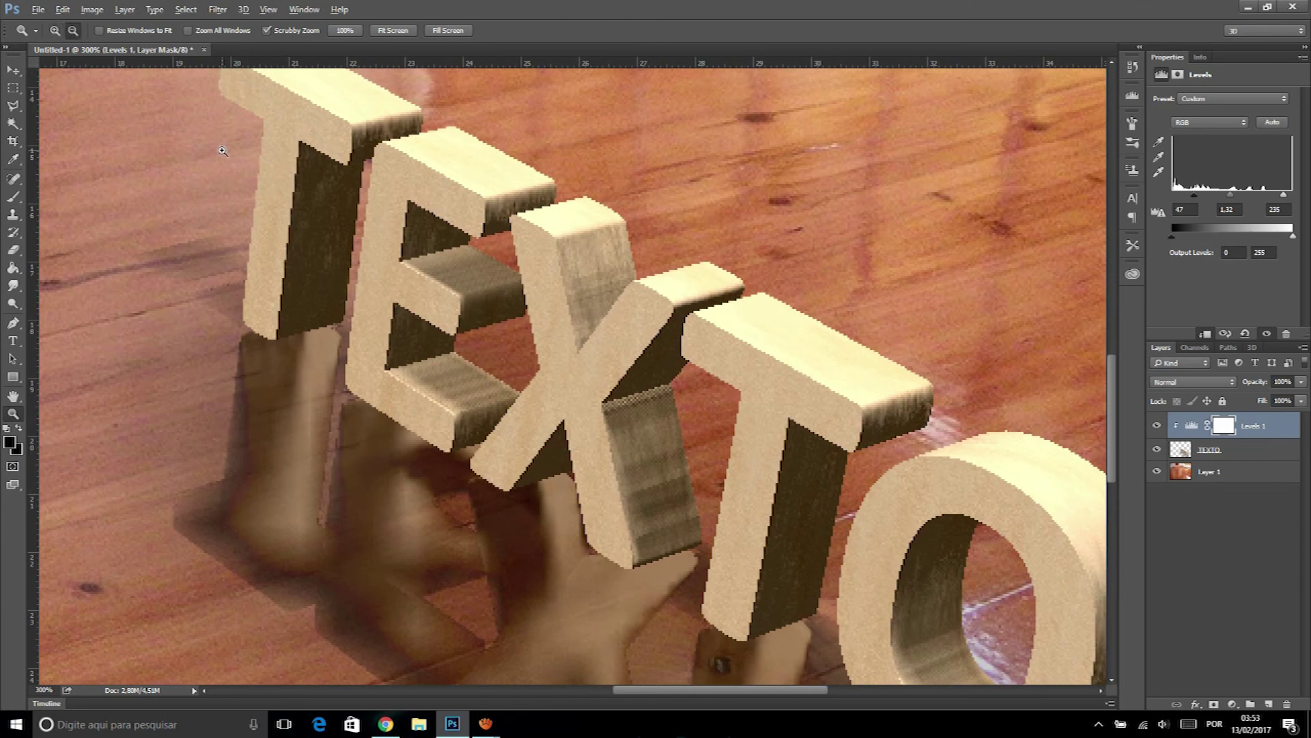
alt+click(234, 190)
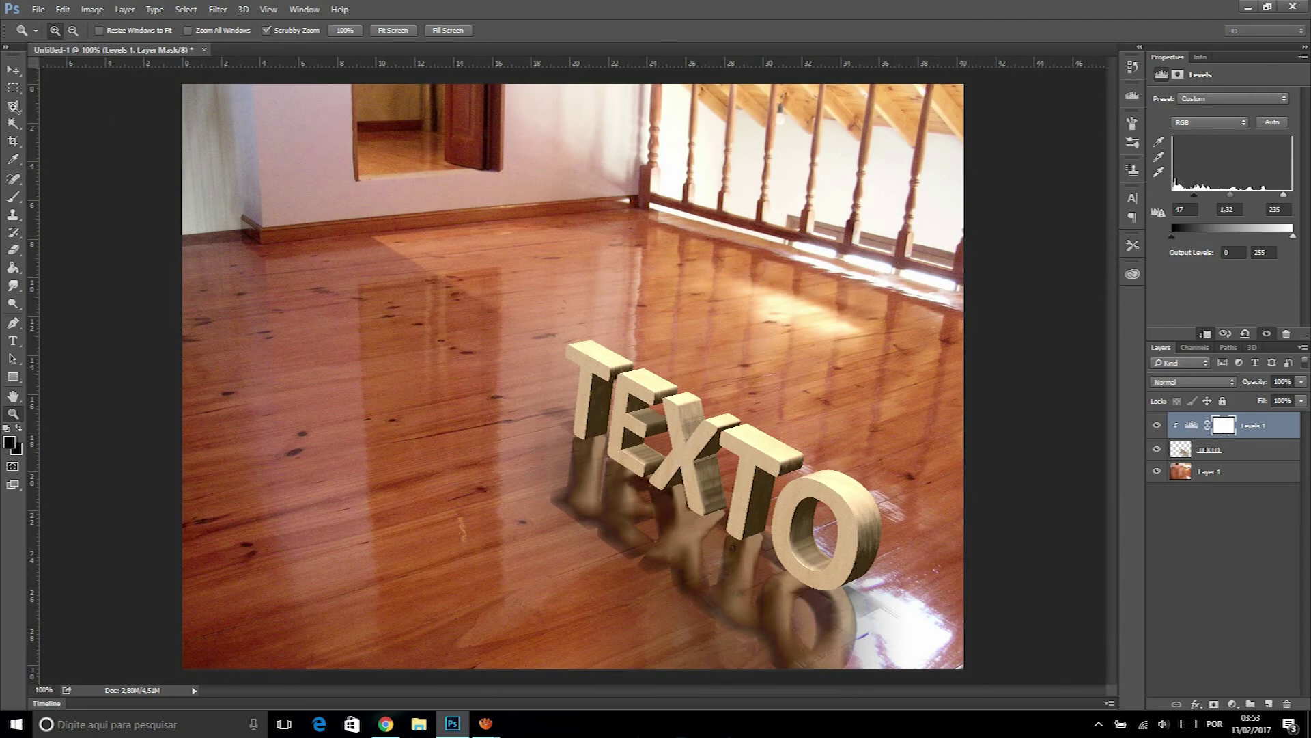
click(14, 70)
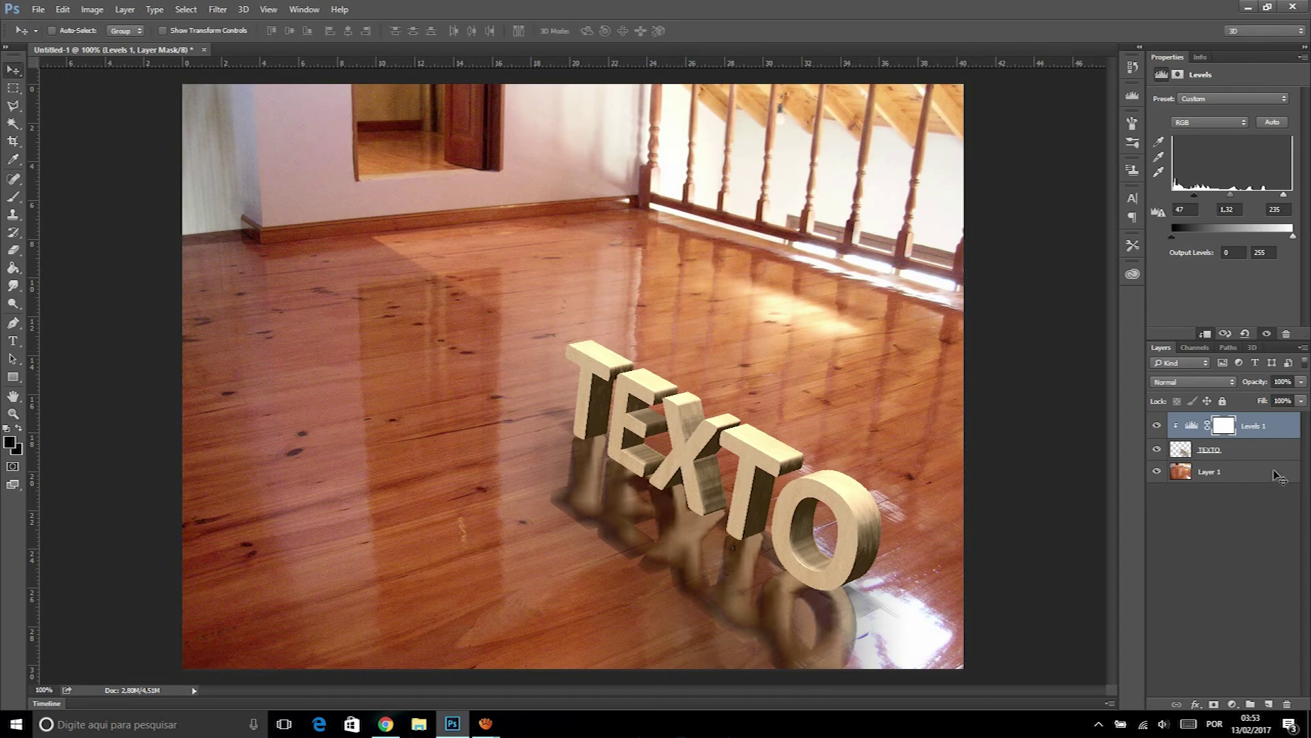
Move the TEXTO layer down onto the lower-right part of the wooden floor.
click(1263, 449)
mouse_move(803, 458)
mouse_down()
mouse_move(795, 439)
mouse_move(868, 377)
mouse_up()
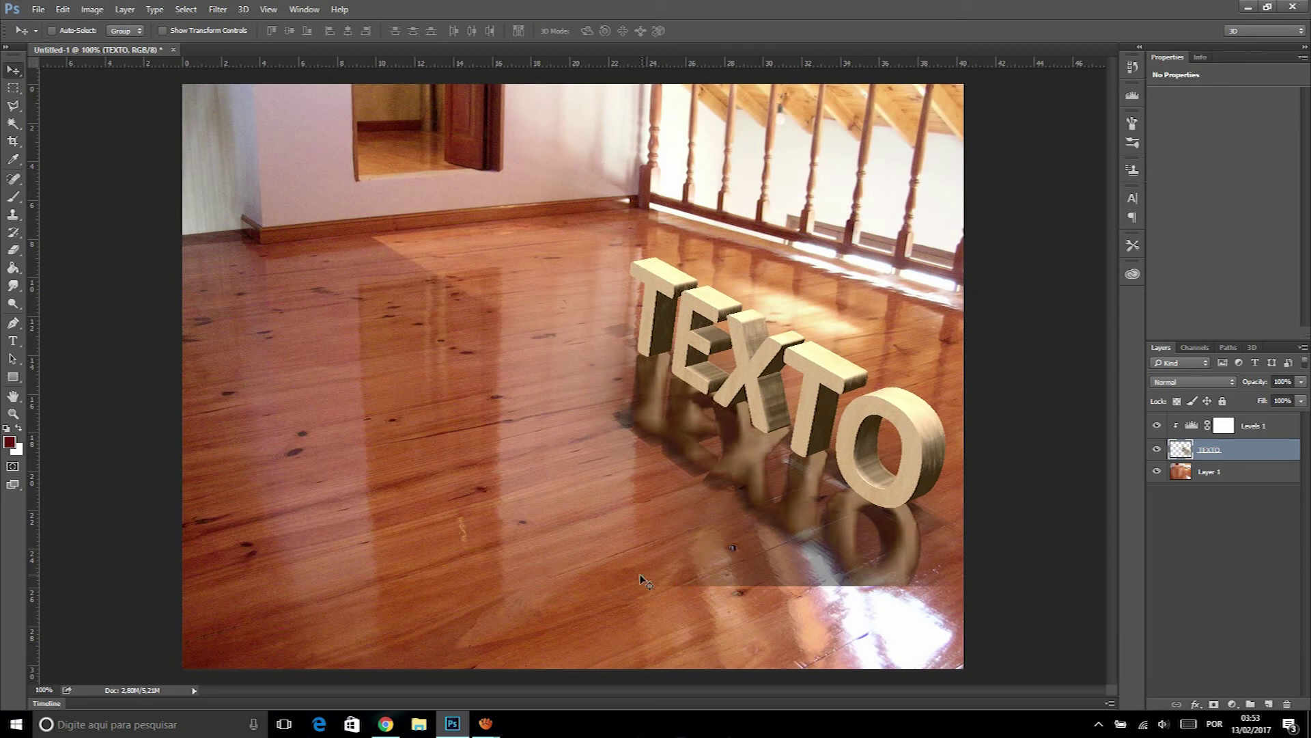
drag(748, 461, 752, 549)
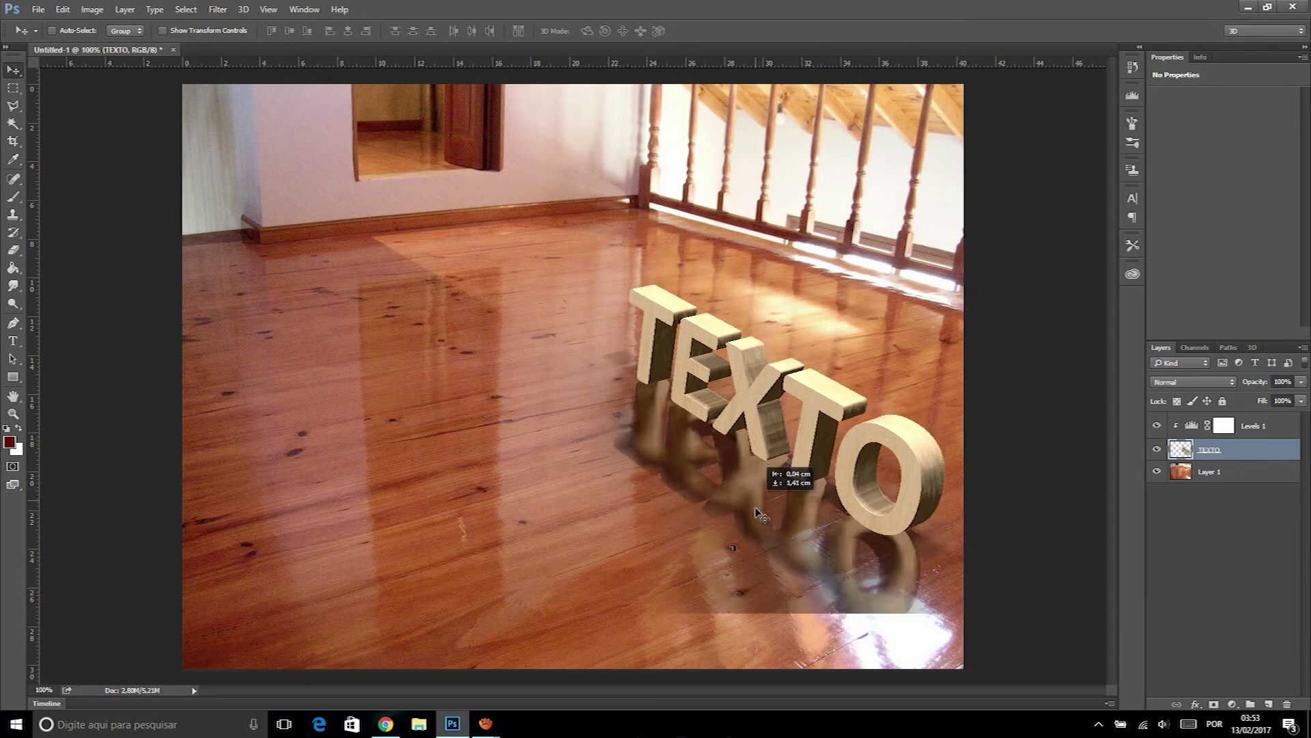
mouse_move(813, 582)
mouse_down()
mouse_move(567, 422)
mouse_move(660, 357)
mouse_up()
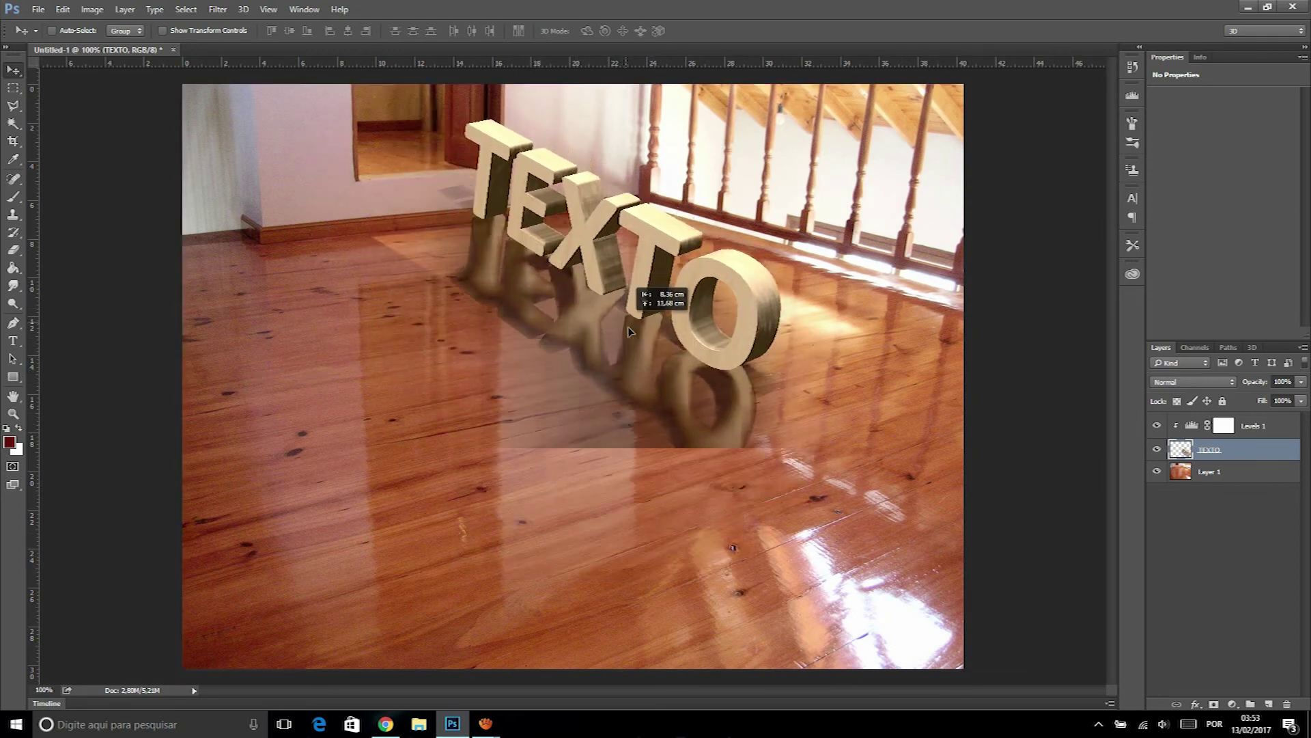
mouse_move(661, 360)
mouse_down()
mouse_move(650, 431)
mouse_move(776, 532)
mouse_up()
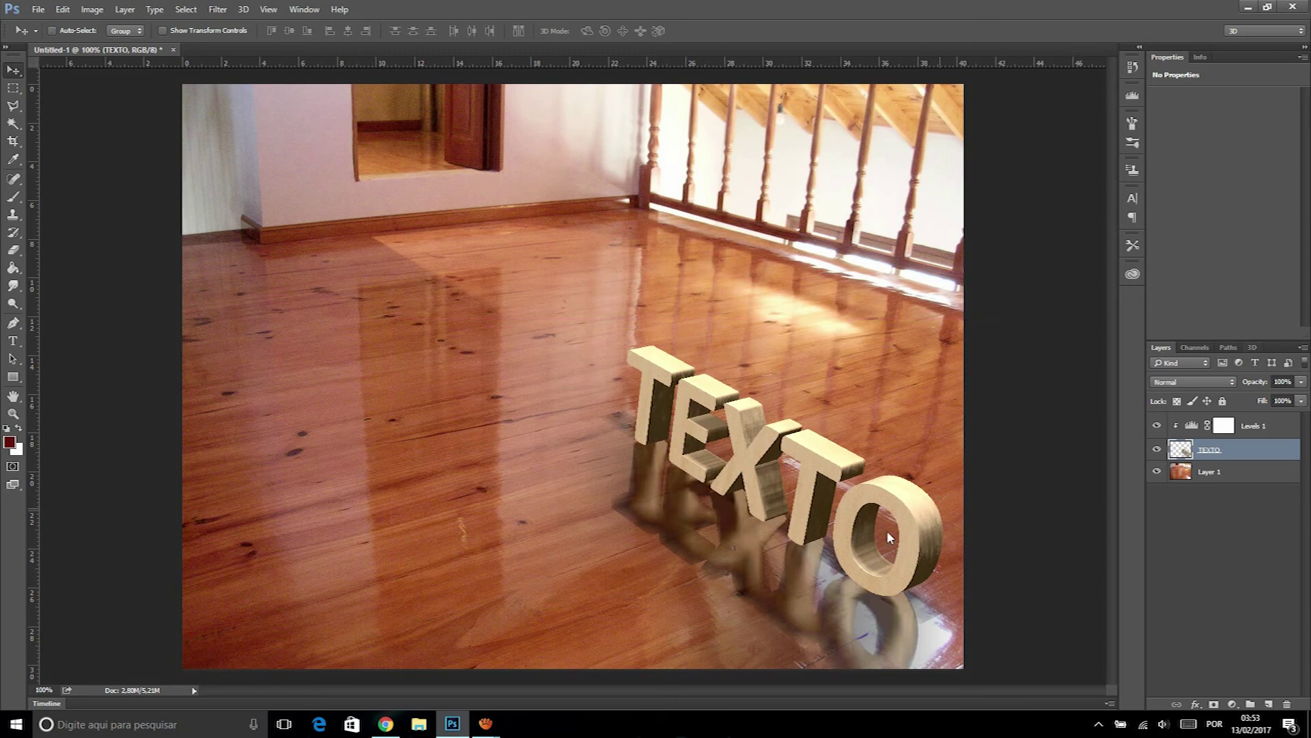
Zoom in and out to check the placement, then return to the browser.
scroll(937, 578, up, 2)
scroll(937, 577, up, 2)
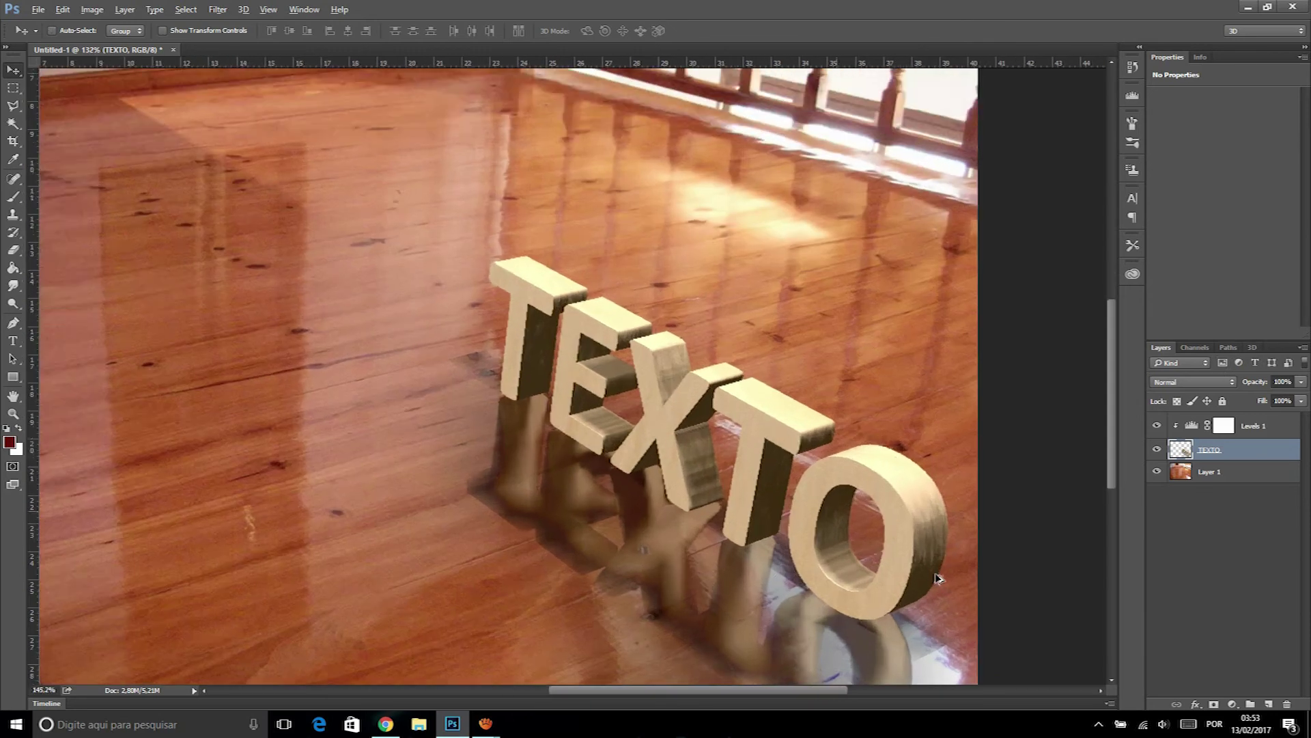
scroll(937, 578, up, 2)
scroll(937, 578, down, 5)
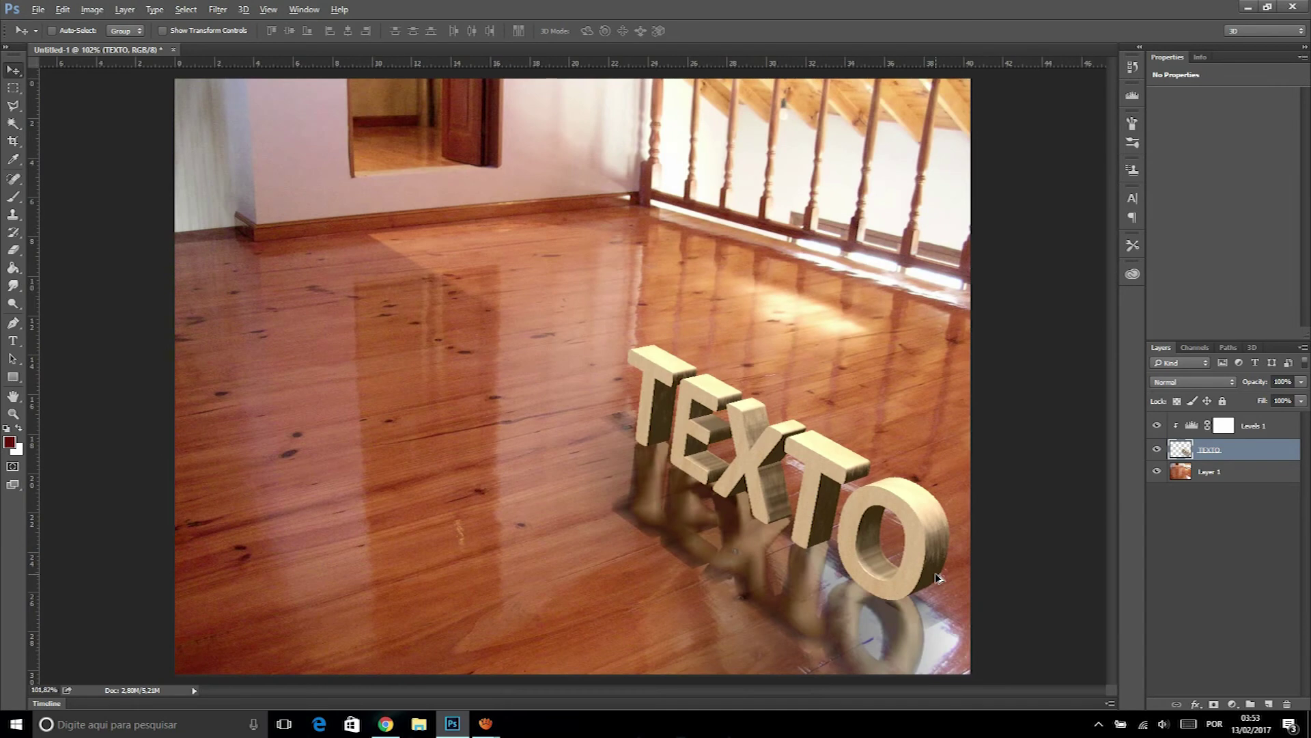
click(385, 724)
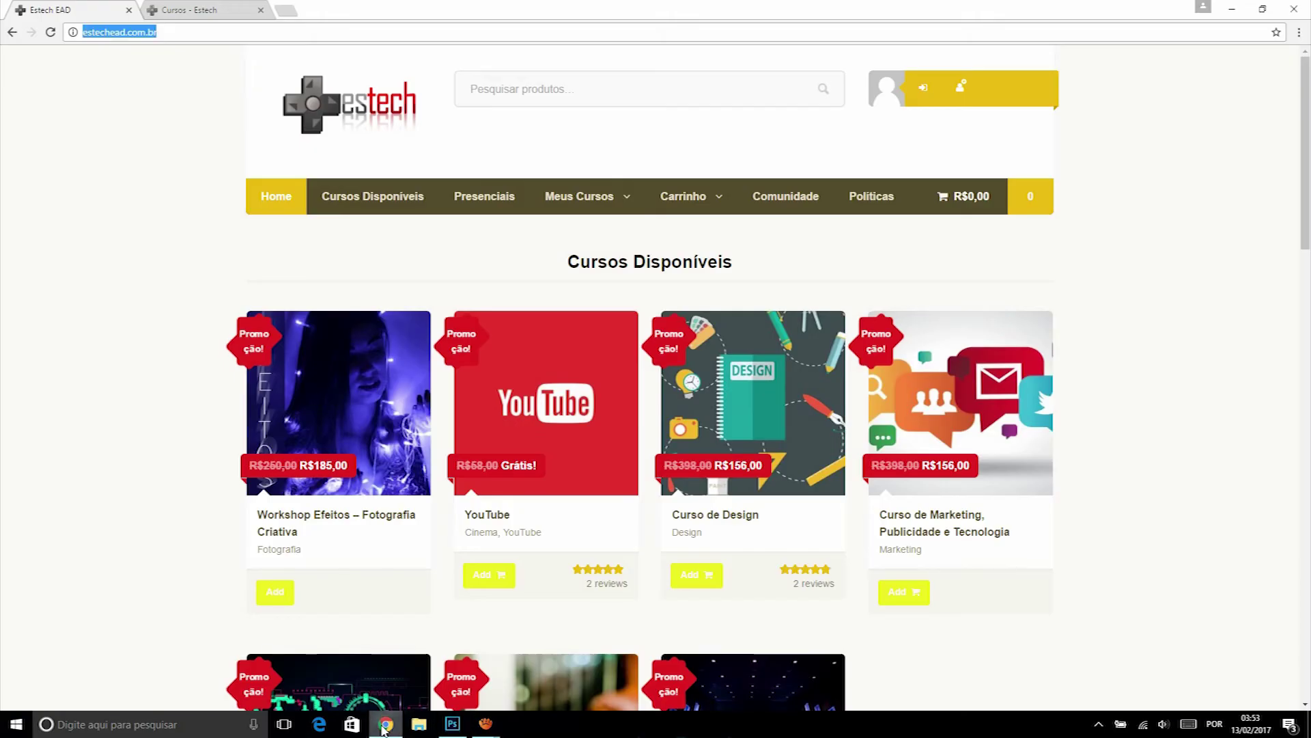
Scroll through the Estech EAD course store listings.
scroll(323, 248, down, 5)
scroll(322, 255, down, 3)
scroll(322, 255, up, 3)
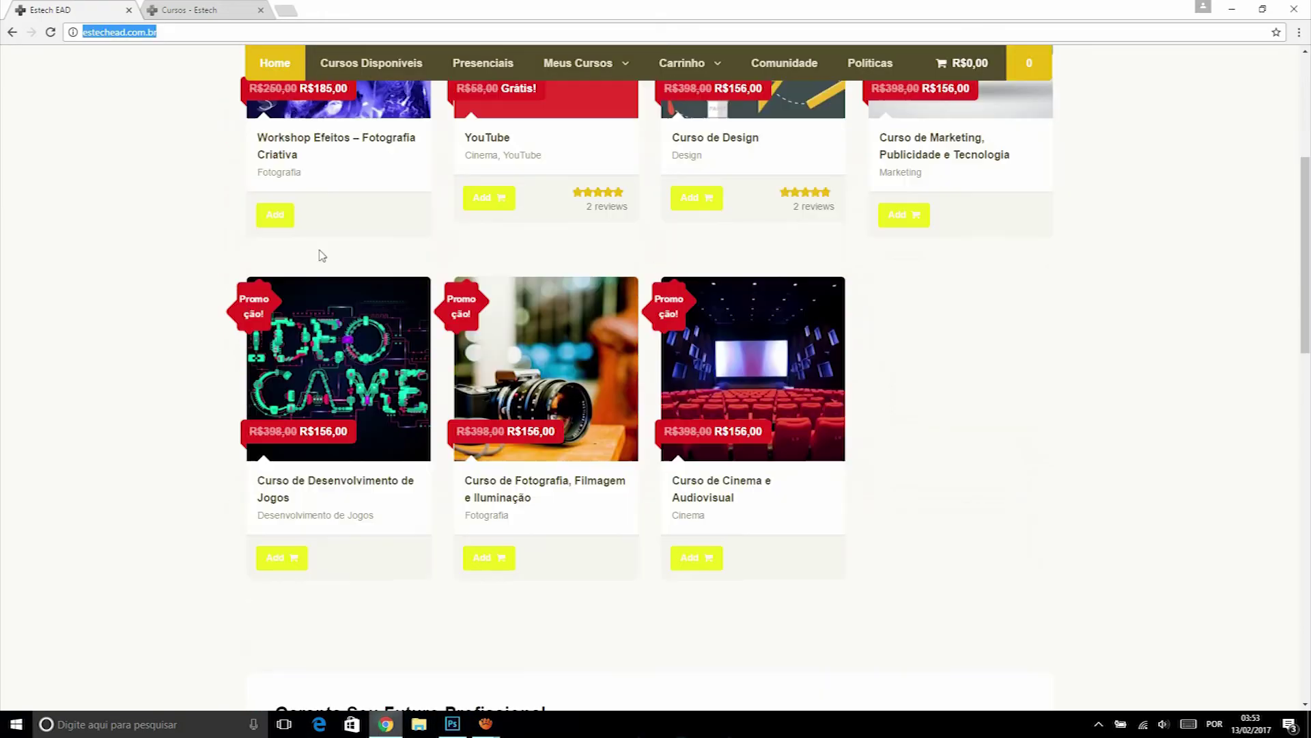
scroll(321, 255, up, 2)
scroll(322, 255, up, 3)
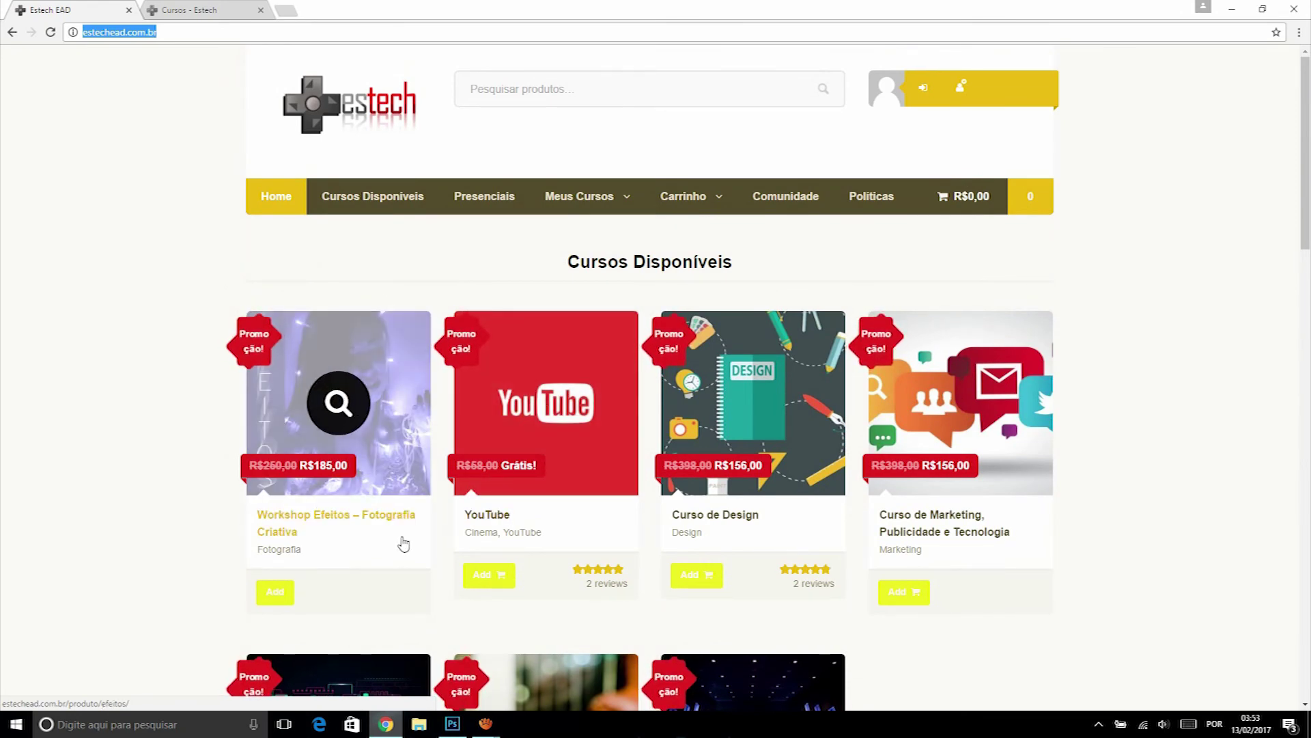
scroll(866, 295, down, 4)
scroll(861, 296, up, 3)
scroll(861, 295, up, 1)
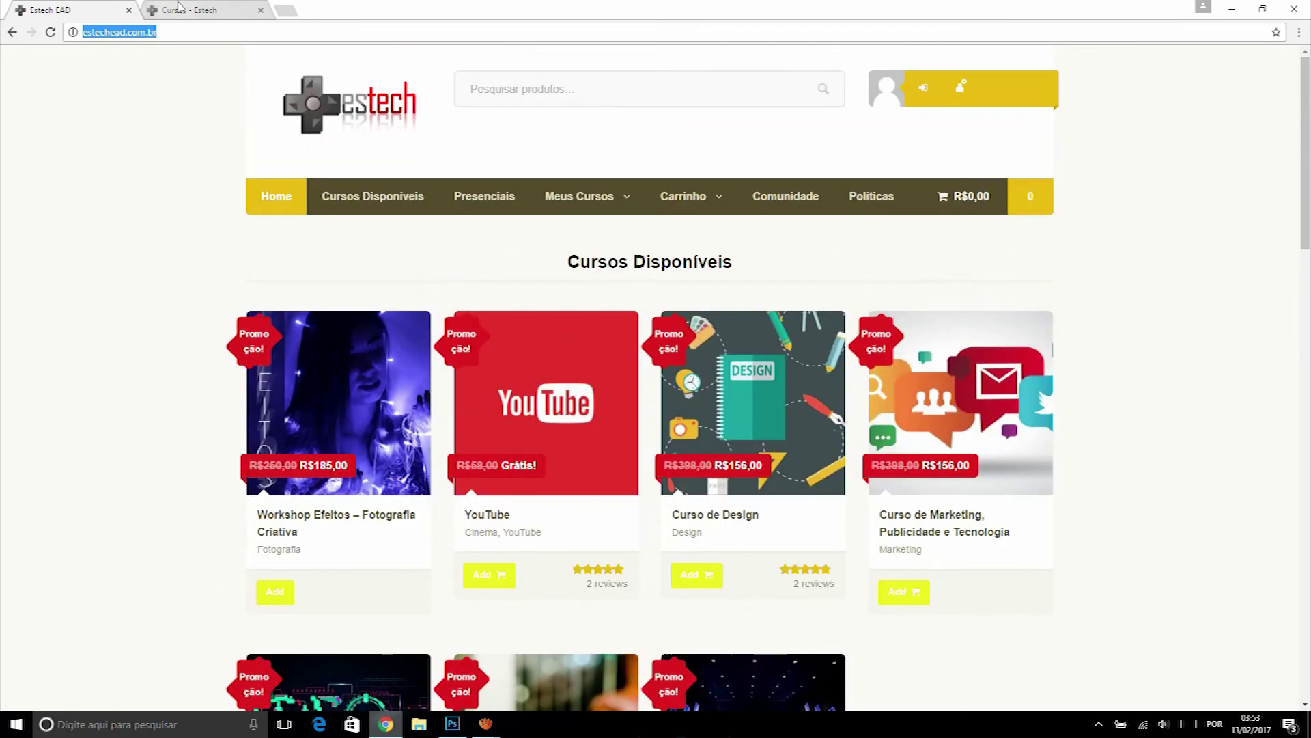
Switch to the Cursos - Estech tab and scroll down its course list.
key(ctrl+Tab)
scroll(604, 506, down, 6)
scroll(604, 505, down, 5)
scroll(604, 505, down, 5)
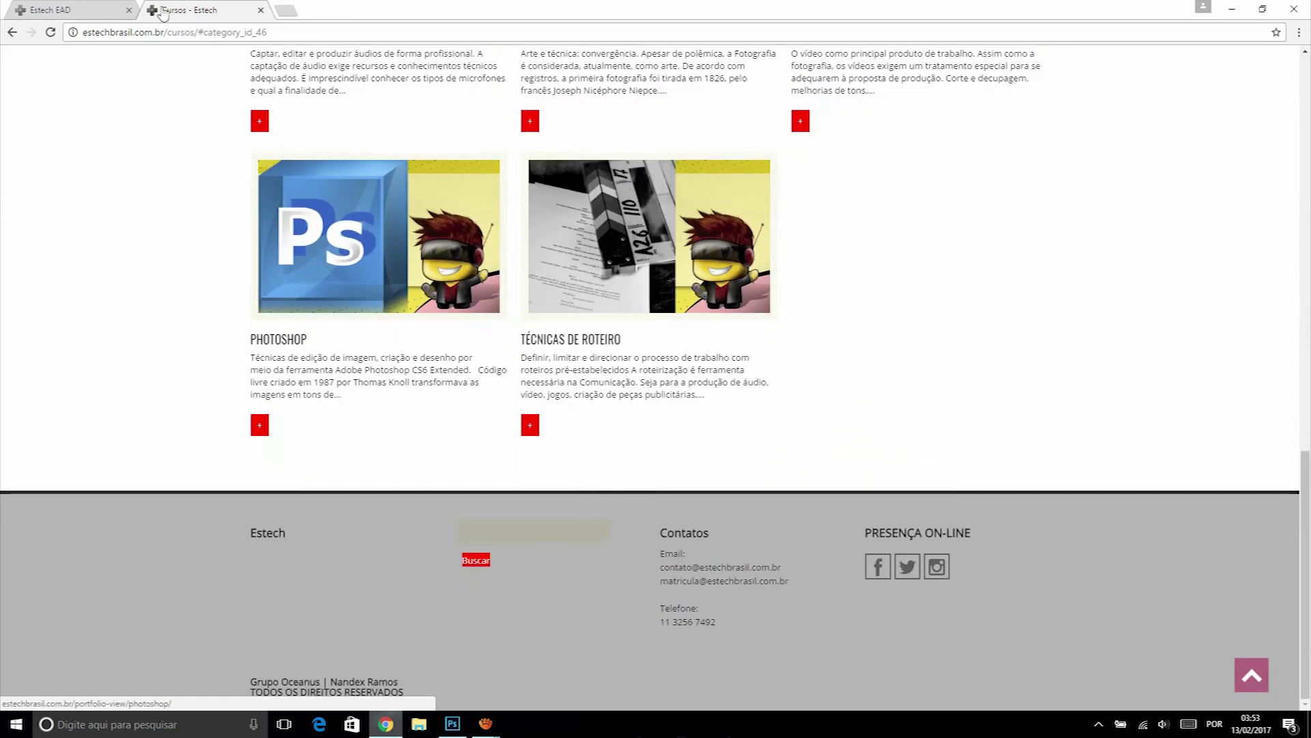
Return to the Estech EAD store and scroll down through its courses again.
click(106, 8)
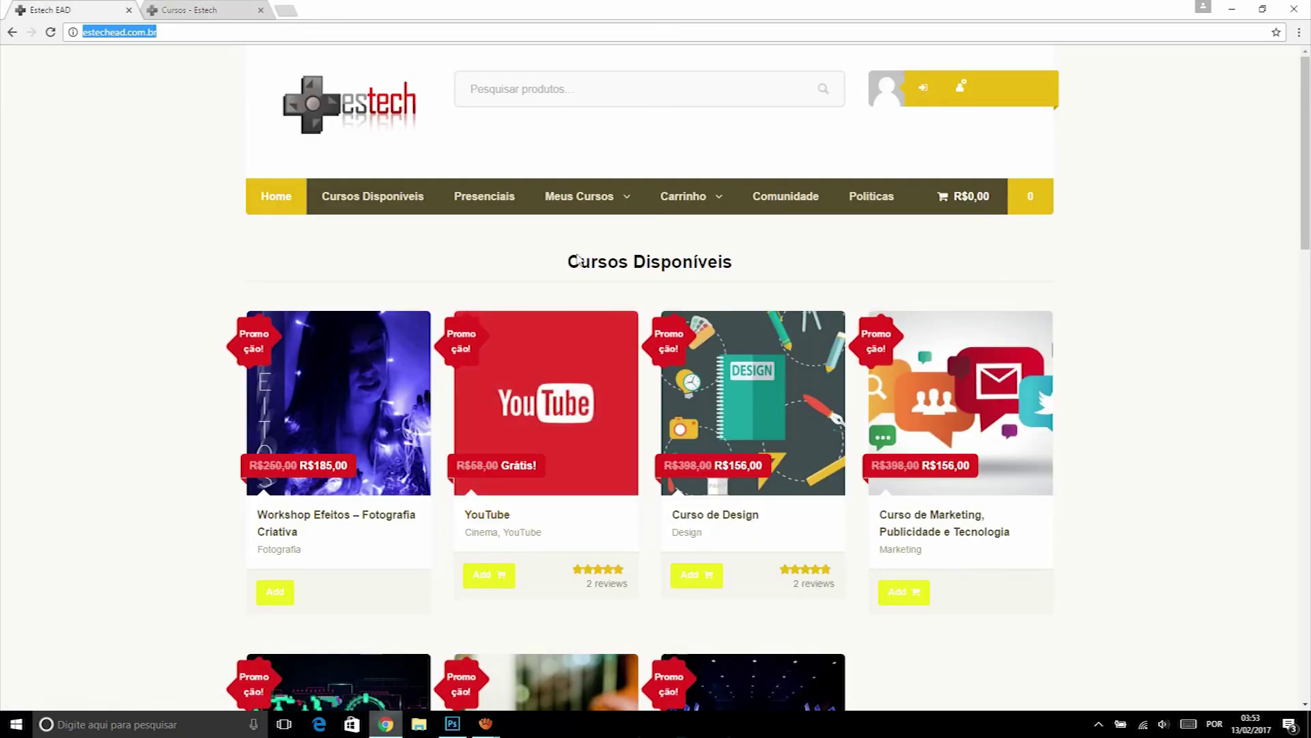
scroll(572, 262, down, 4)
scroll(572, 261, down, 5)
scroll(557, 263, down, 2)
scroll(556, 264, down, 5)
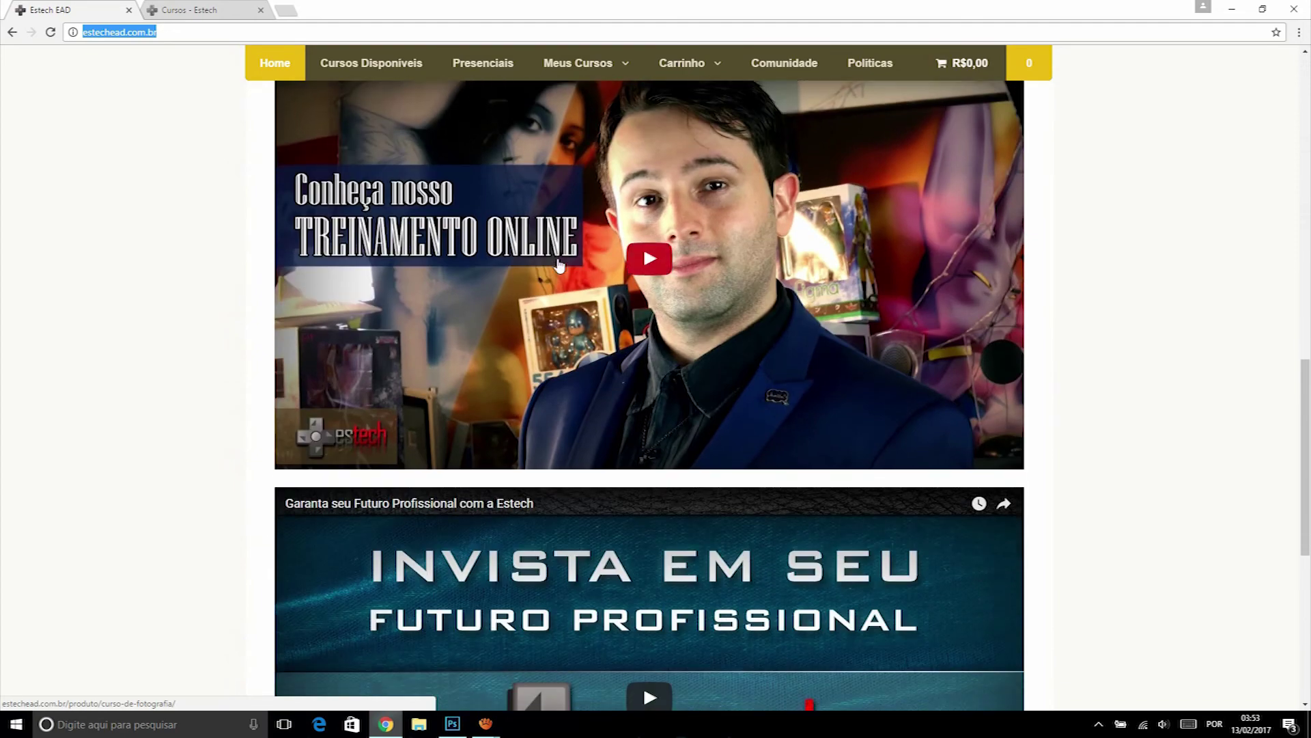
scroll(559, 265, down, 5)
Scroll back to the top of the store and return to the Photoshop composition.
scroll(558, 265, up, 1)
scroll(559, 265, up, 3)
scroll(558, 267, up, 3)
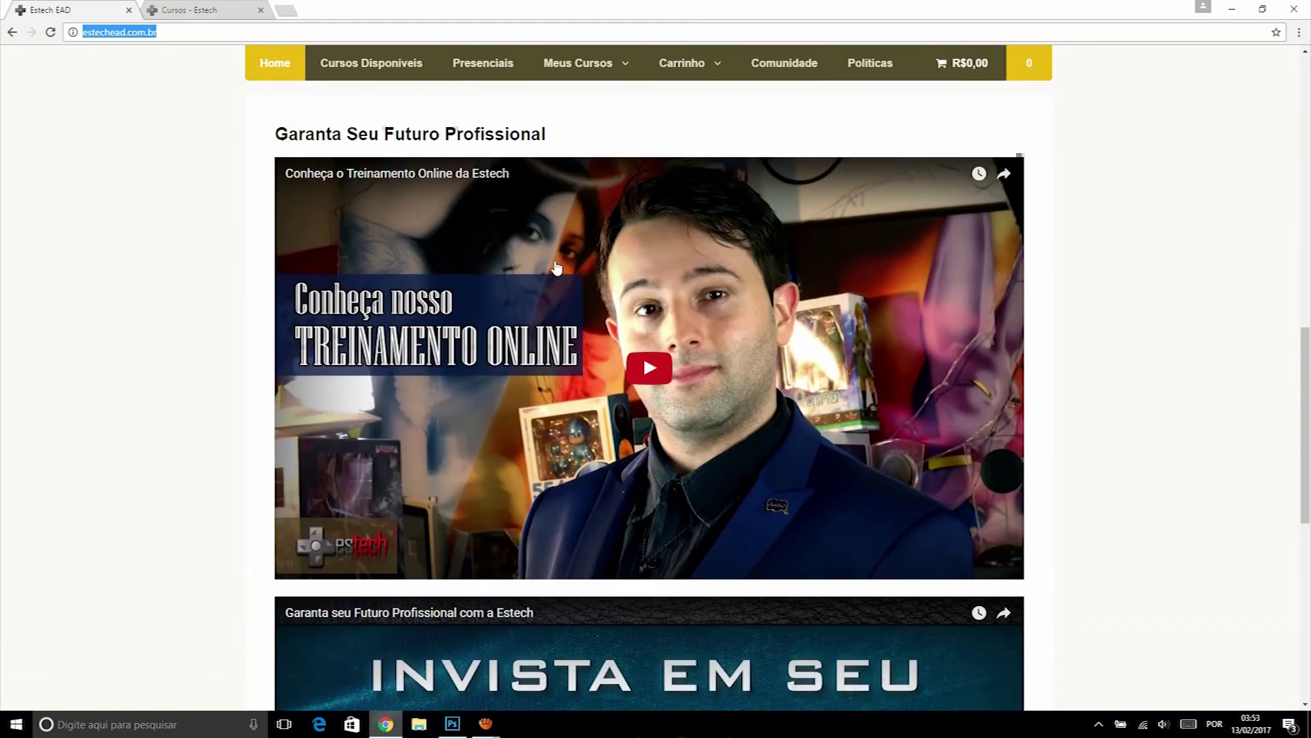
scroll(556, 268, up, 5)
scroll(557, 268, up, 6)
scroll(555, 259, up, 3)
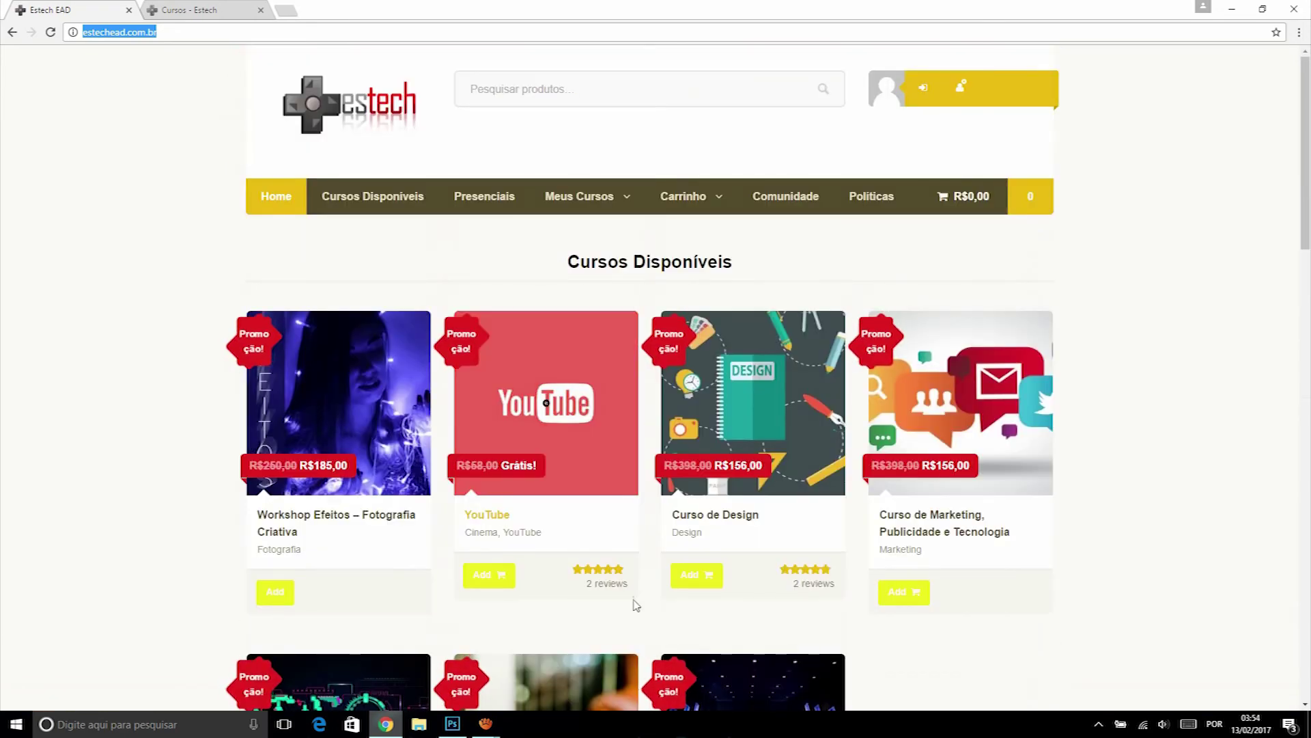
click(453, 724)
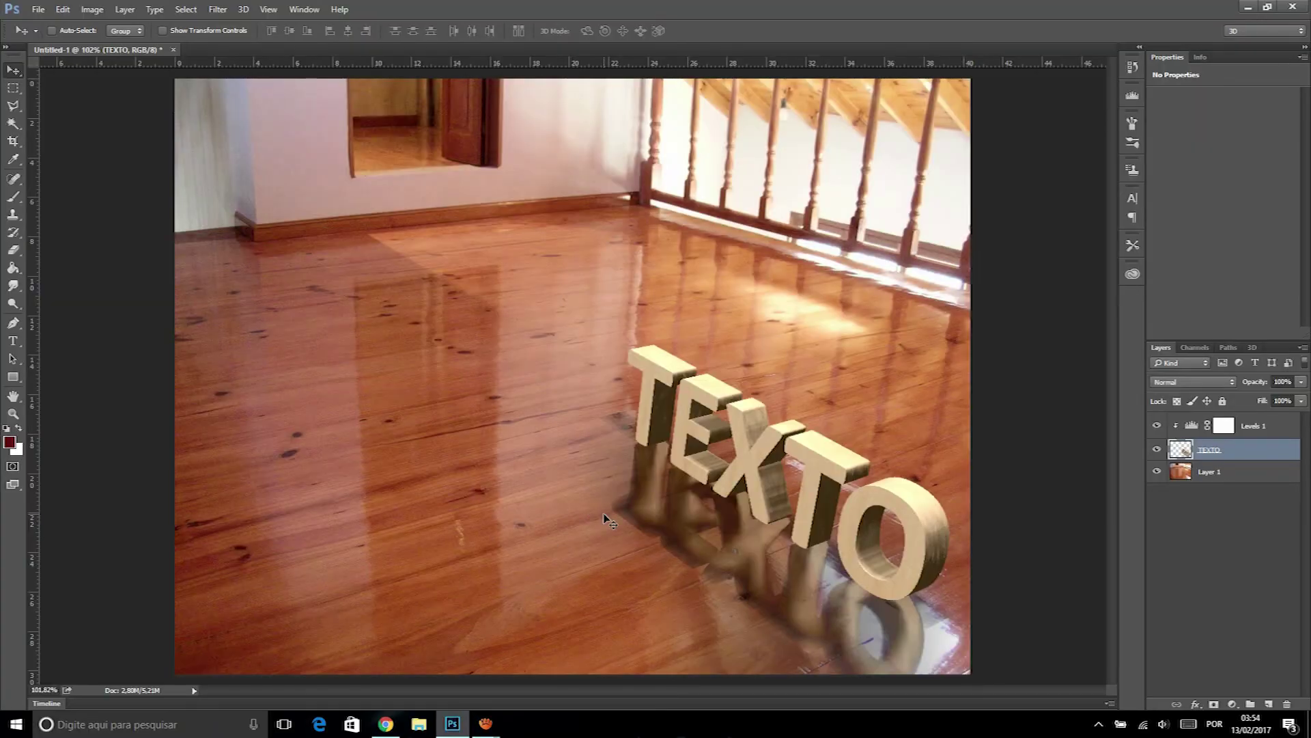
Select the Eraser and set its soft brush size to 129 px.
click(13, 249)
click(70, 31)
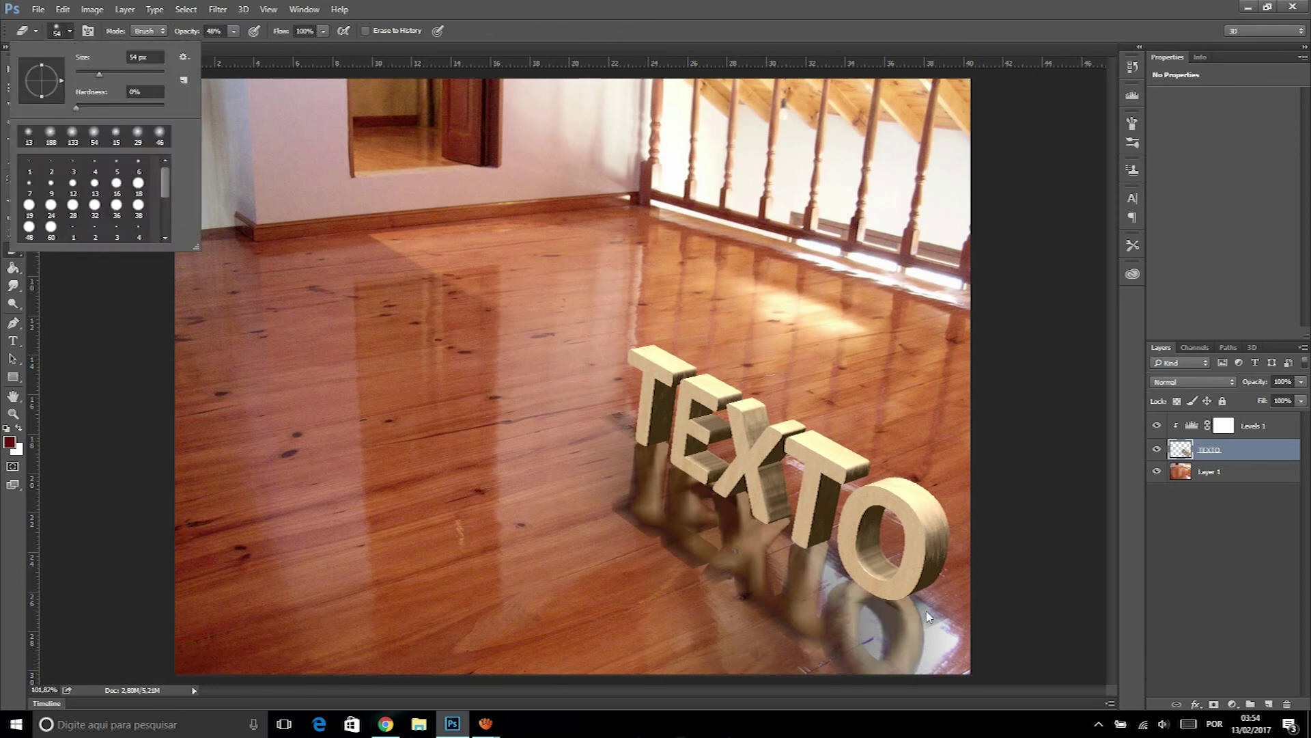
click(141, 71)
drag(141, 71, 125, 71)
Fade the TEXTO reflection below the letters, undoing the second long stroke.
mouse_move(608, 512)
mouse_down()
mouse_move(741, 584)
mouse_move(651, 541)
mouse_up()
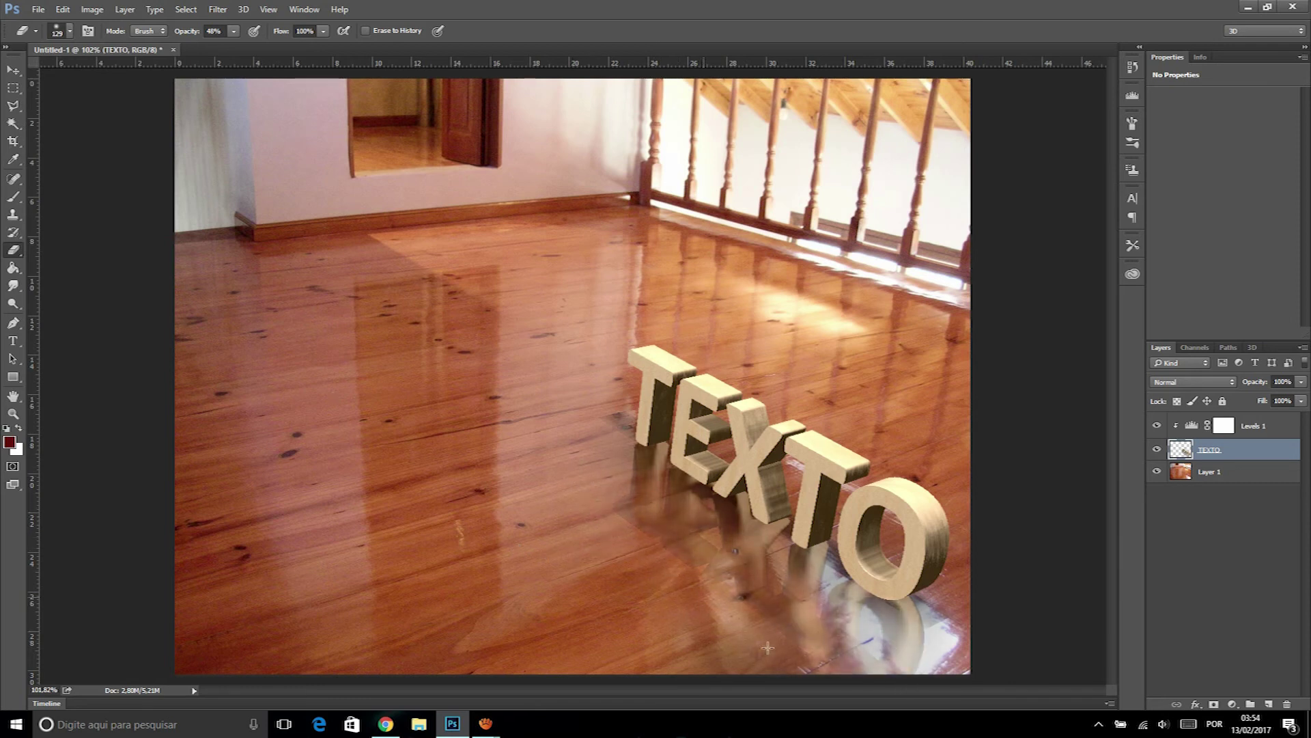
drag(860, 646, 547, 450)
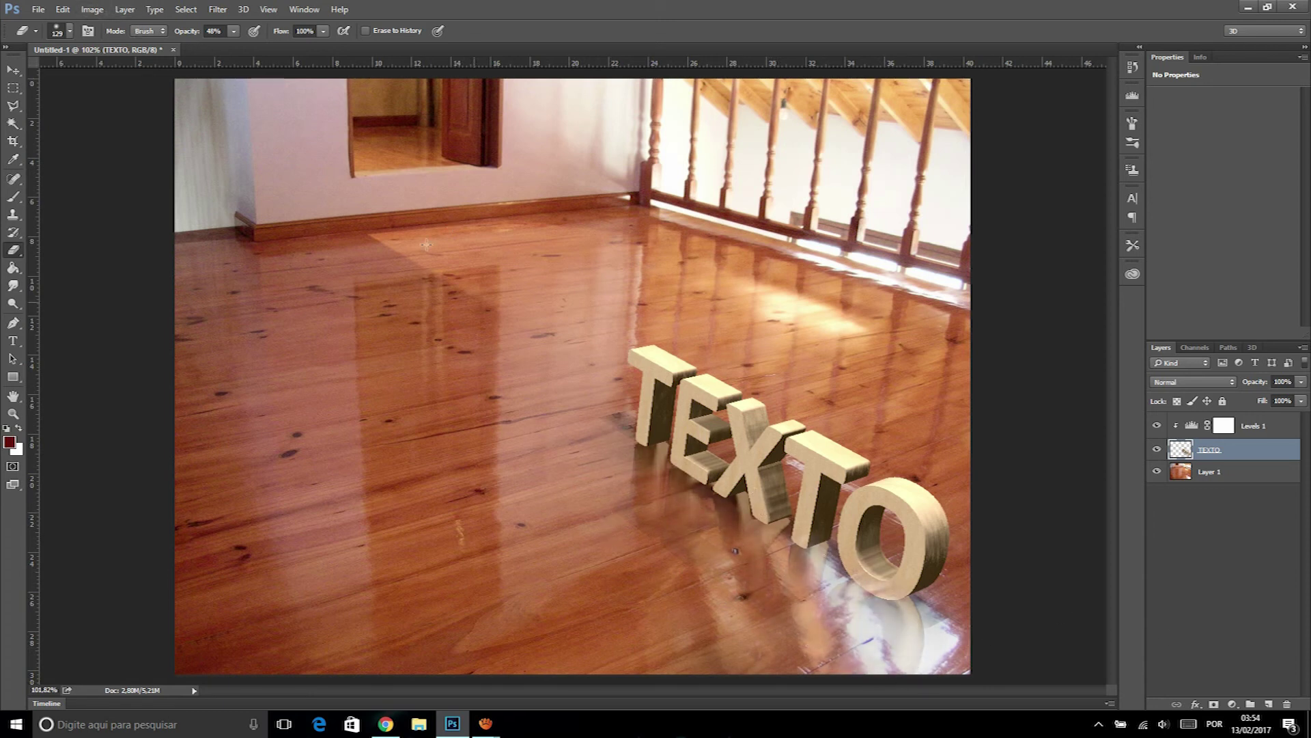
key(ctrl+z)
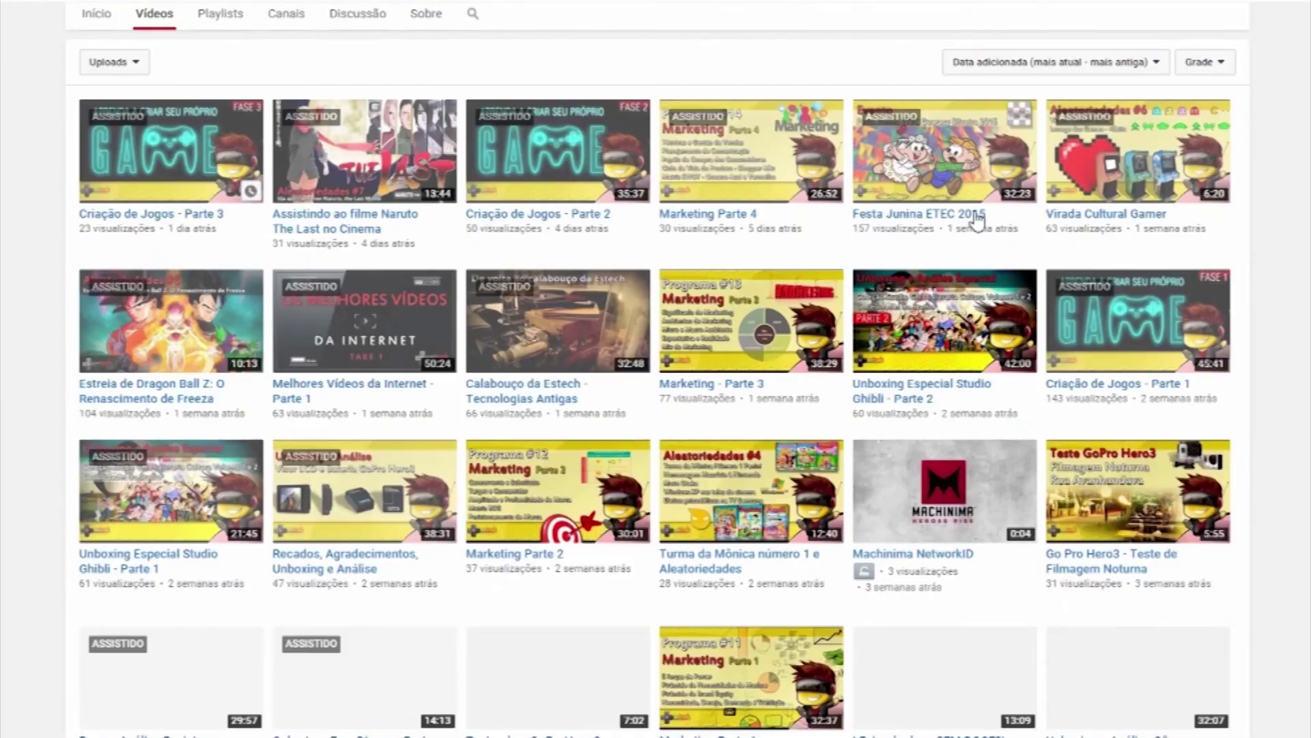
Browse the Estech channel's Videos tab and then show its Playlists.
scroll(930, 591, down, 5)
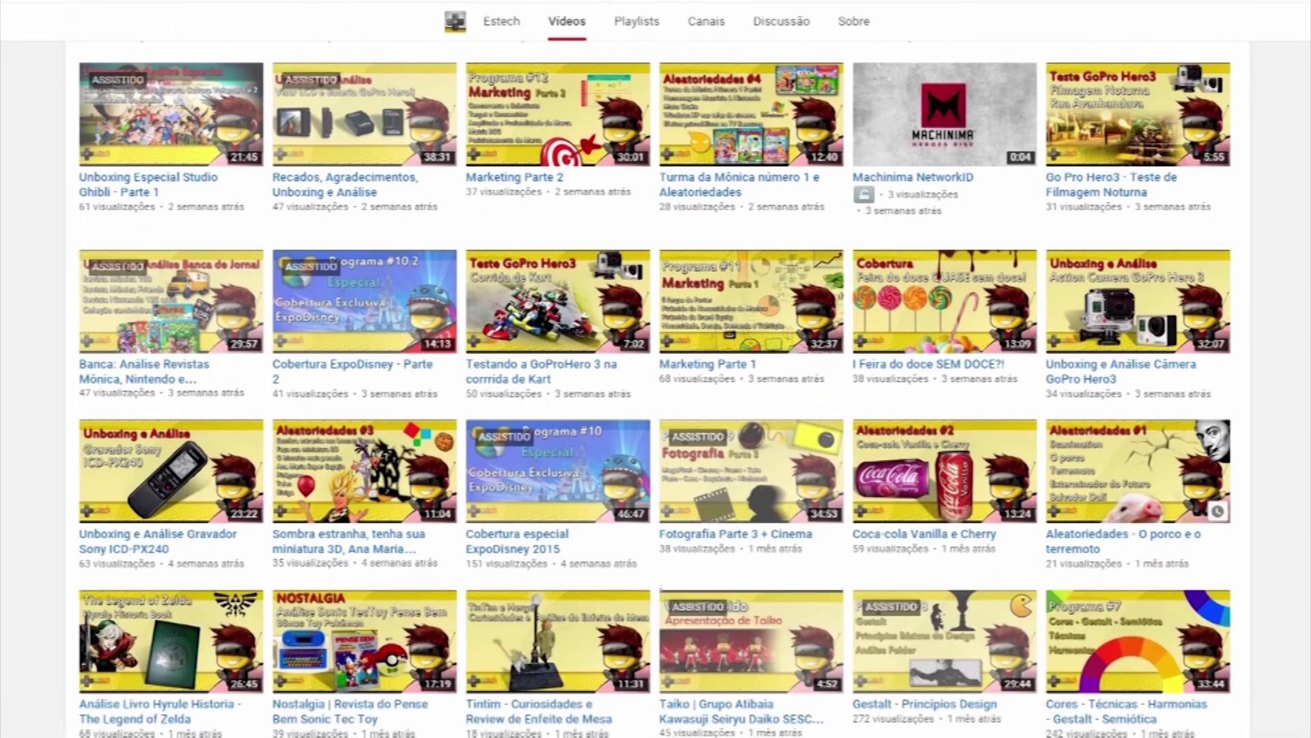
scroll(733, 604, down, 6)
scroll(732, 604, down, 4)
scroll(657, 390, up, 3)
scroll(658, 390, up, 8)
scroll(658, 389, up, 8)
scroll(657, 389, up, 5)
scroll(713, 262, up, 1)
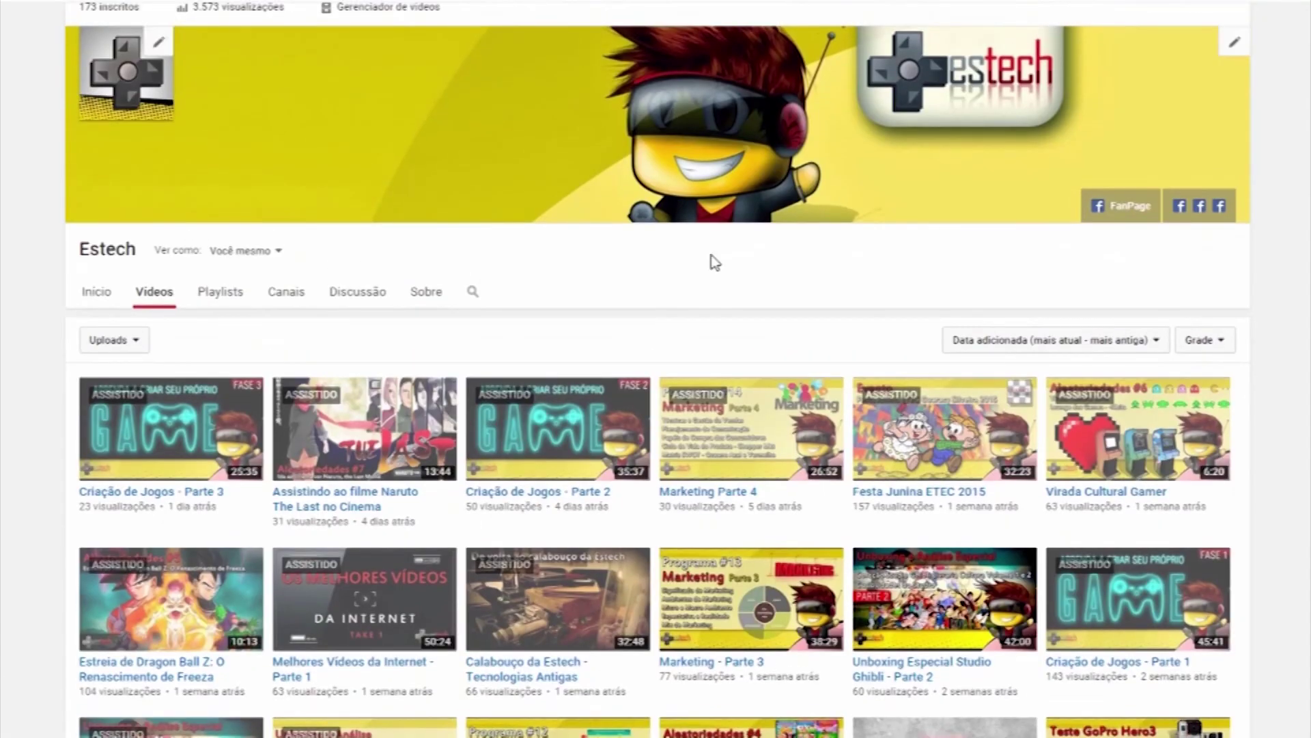
click(211, 294)
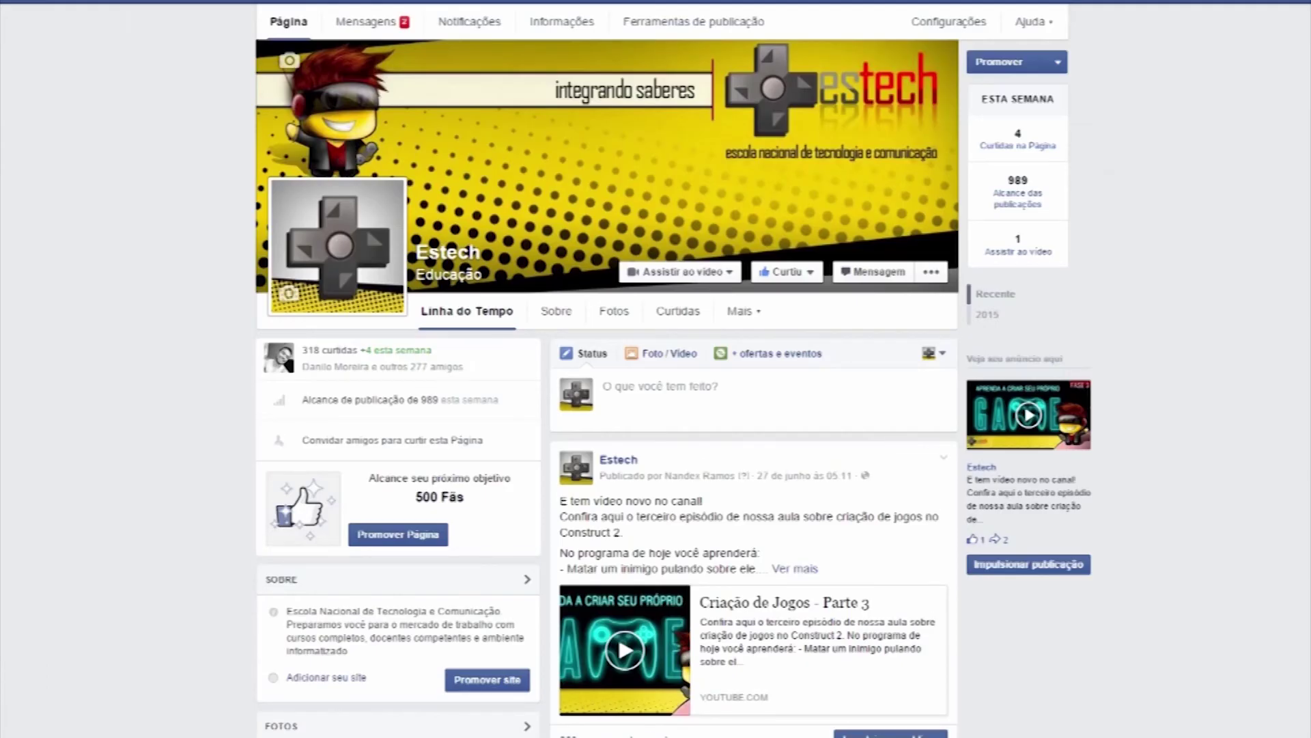
Scroll the Estech Facebook posts and open Compartilhar on the Naruto post.
scroll(608, 390, down, 3)
scroll(608, 390, down, 3)
scroll(608, 390, down, 2)
scroll(608, 389, down, 1)
scroll(733, 586, down, 2)
scroll(733, 586, down, 2)
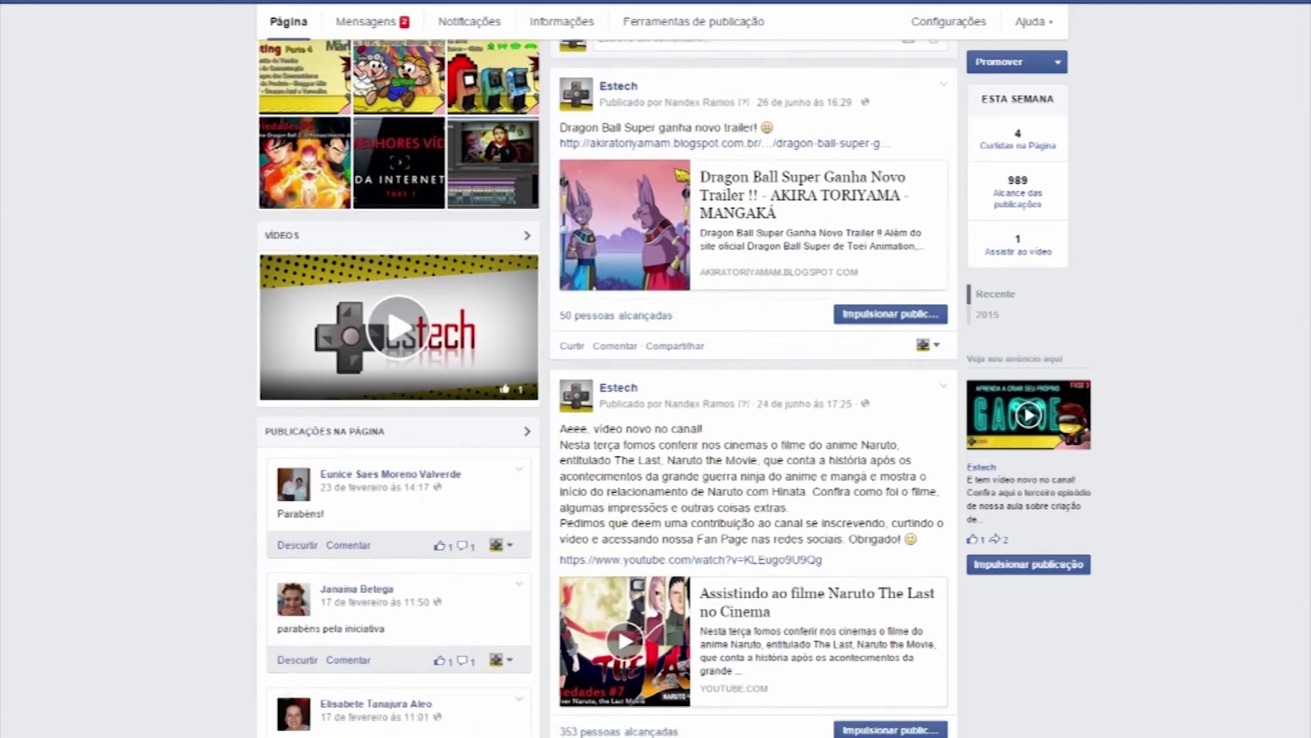
scroll(733, 586, down, 3)
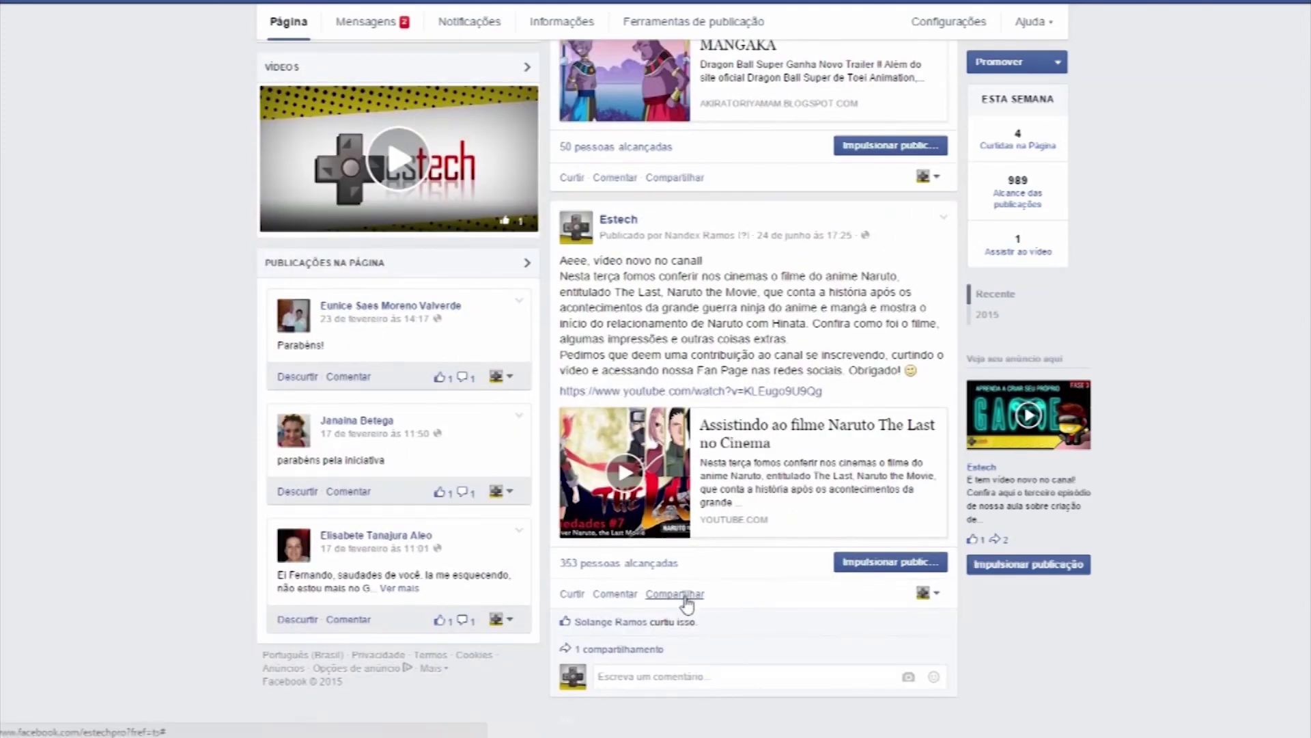
click(686, 599)
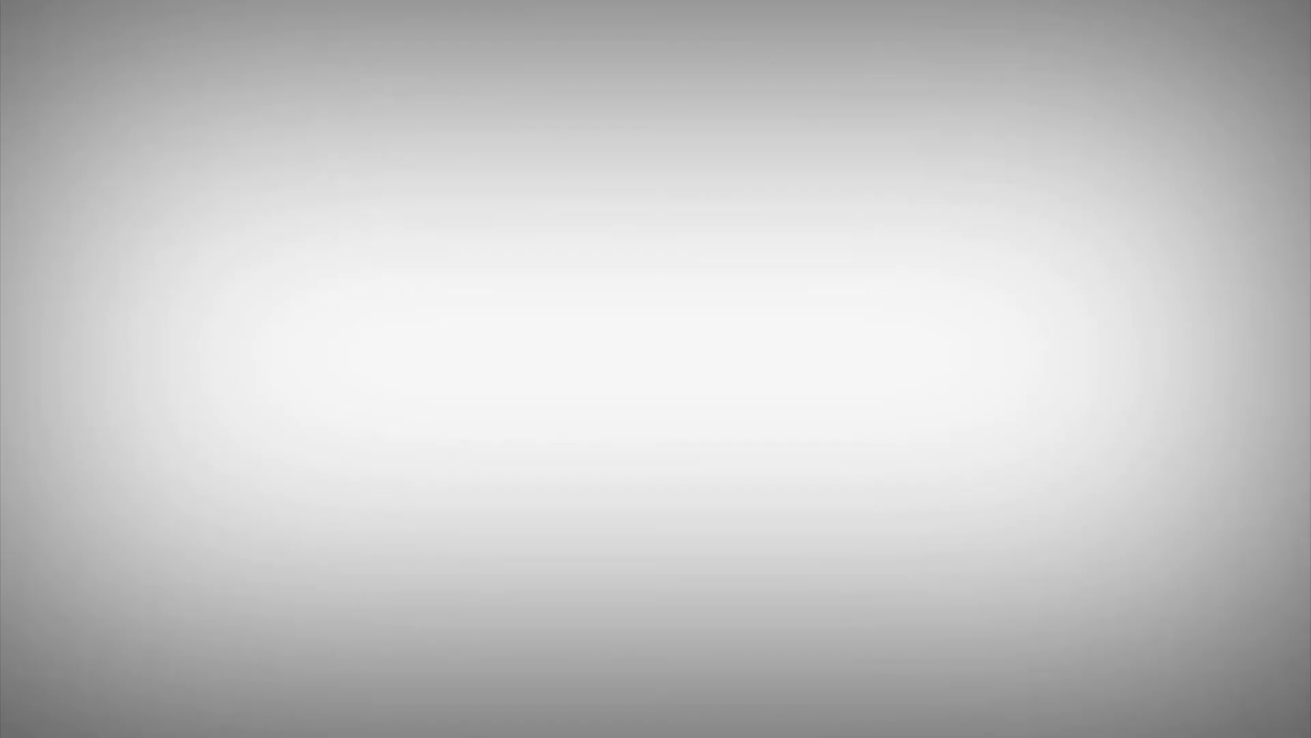